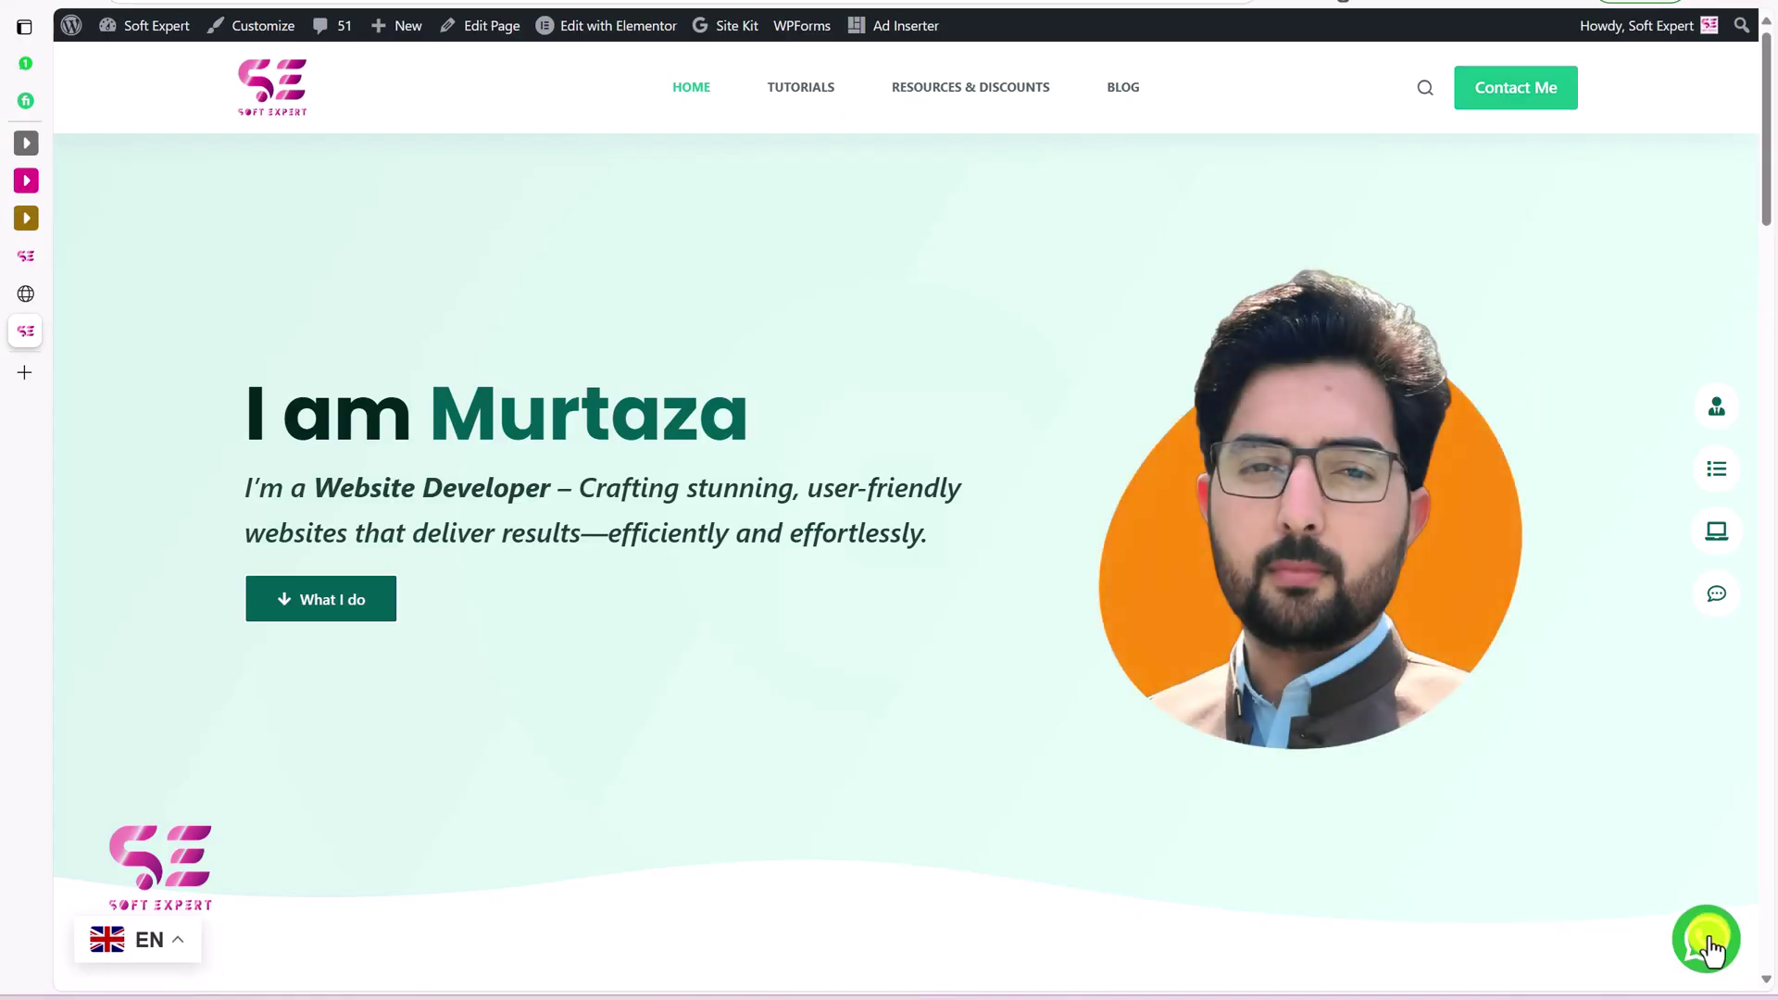
Paste the WhatsApp snippet into the empty code box.
scroll(1239, 816, down, 8)
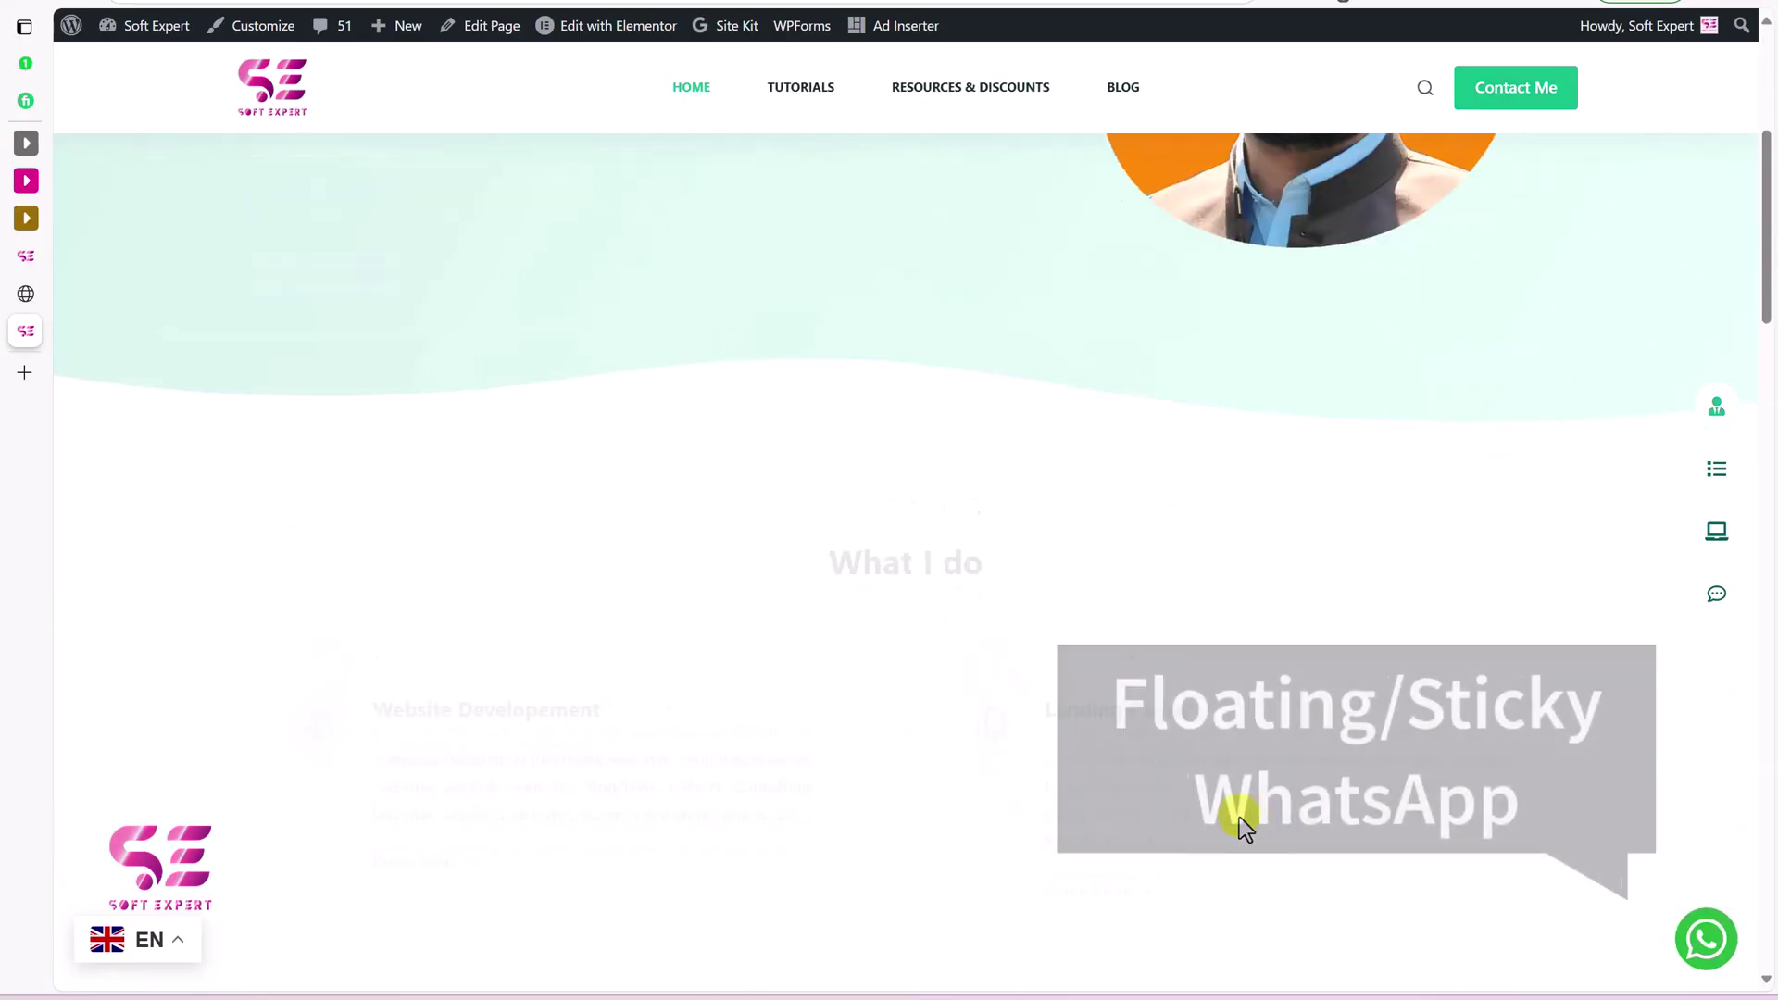
scroll(1239, 817, down, 5)
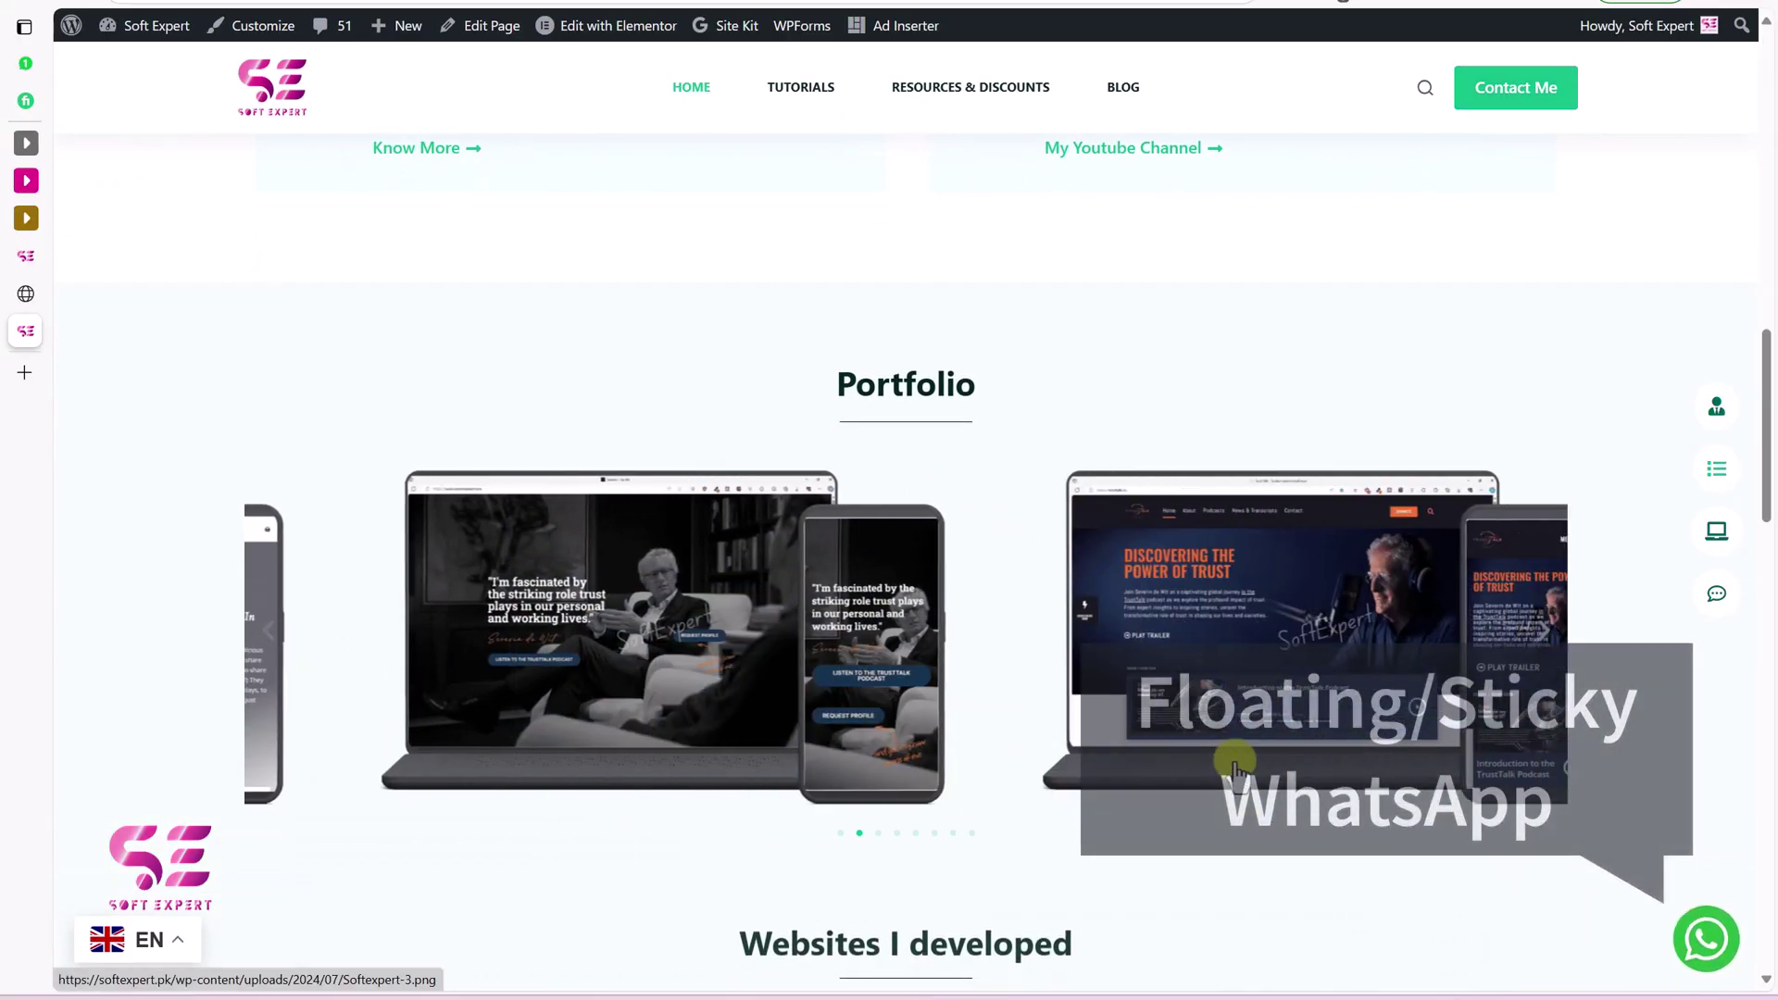
scroll(1234, 765, down, 5)
scroll(1234, 765, down, 10)
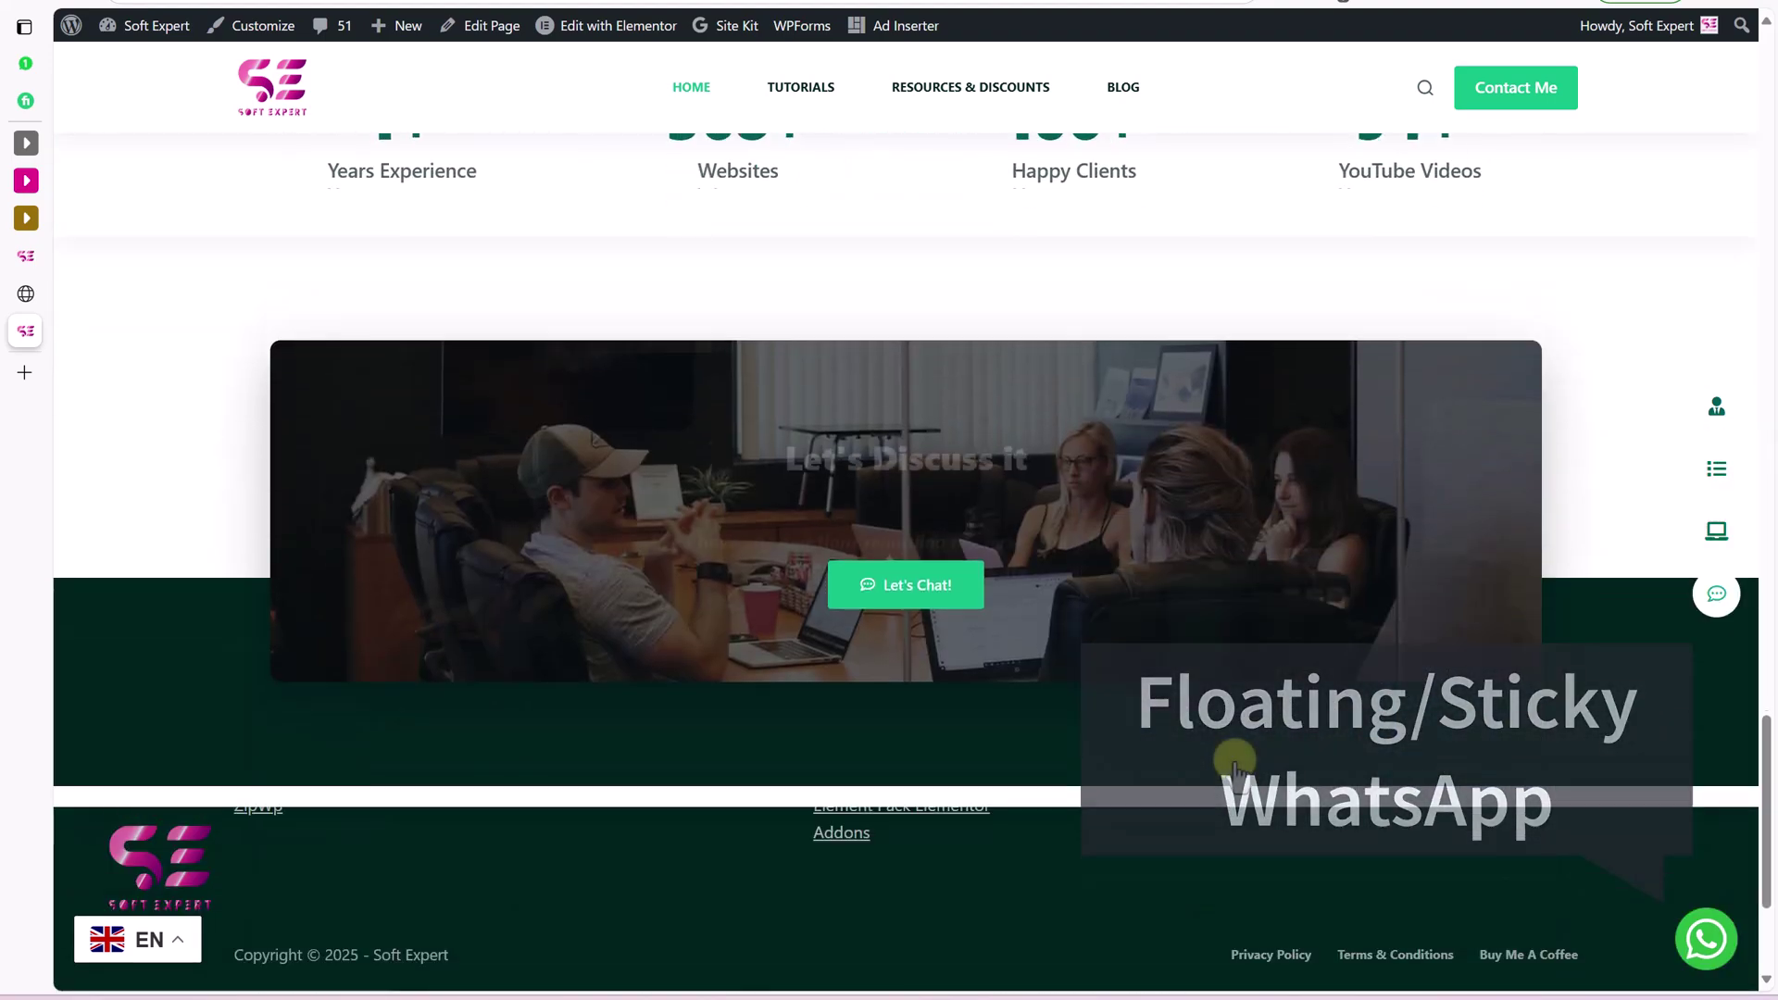
scroll(1331, 742, up, 6)
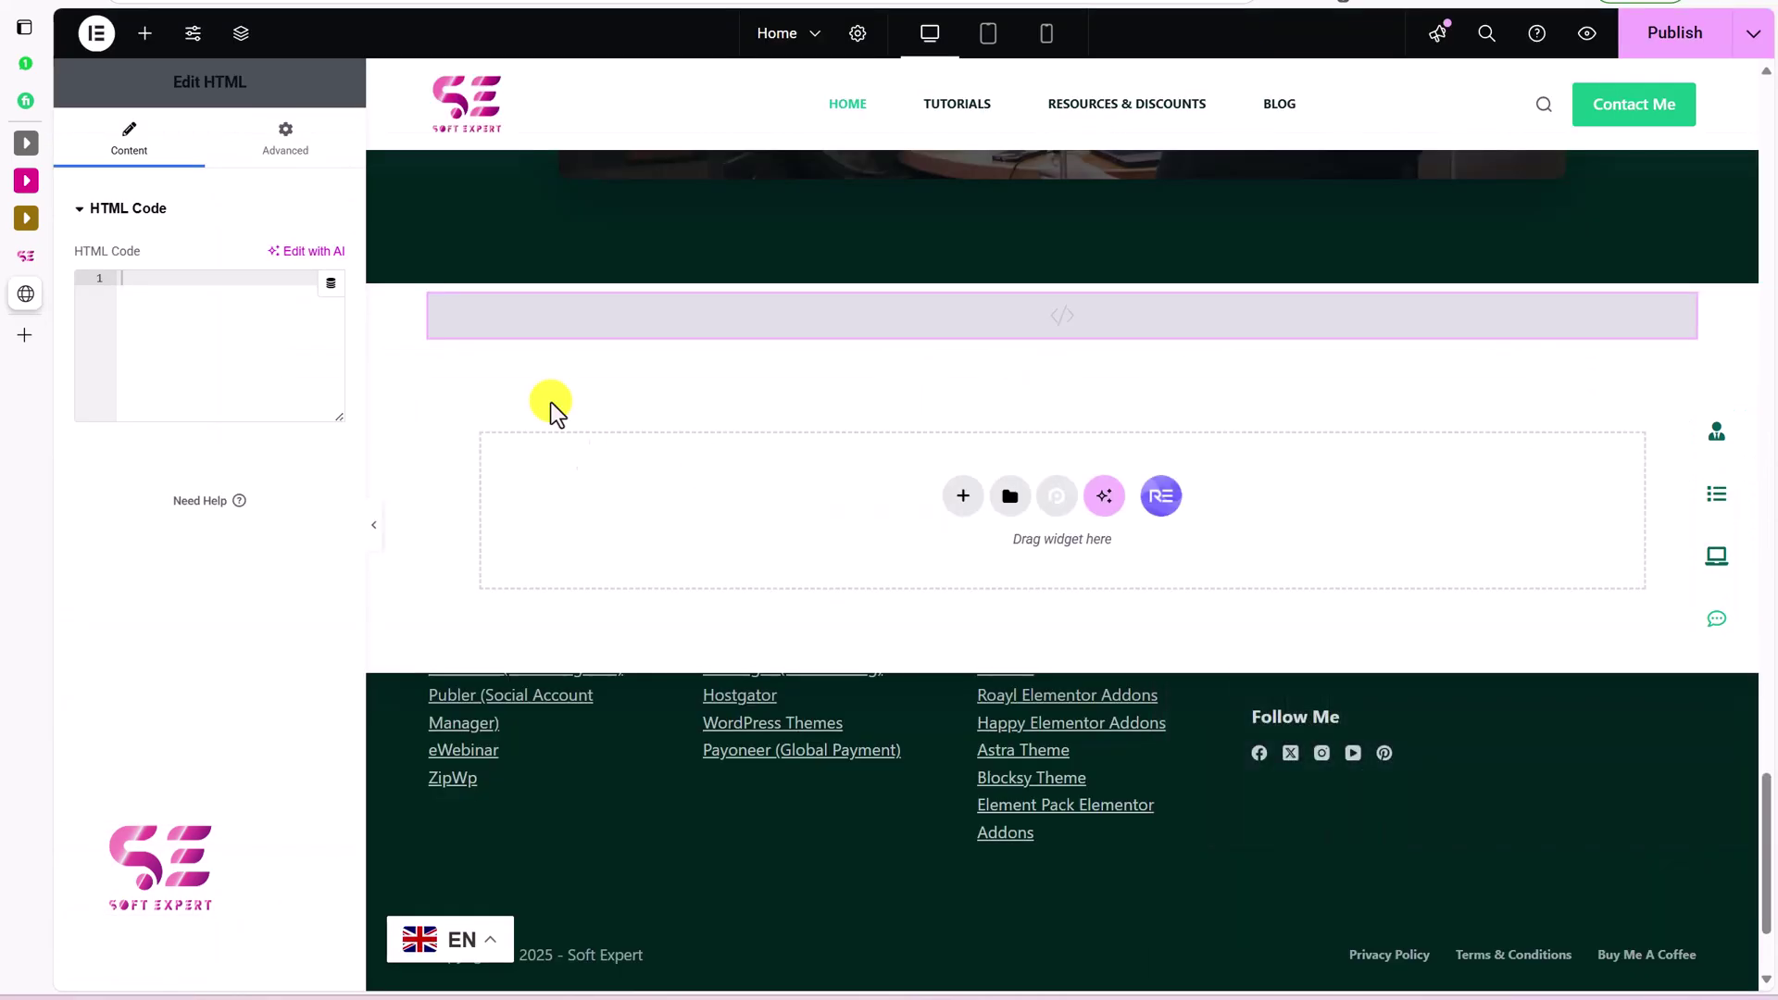
right_click(196, 308)
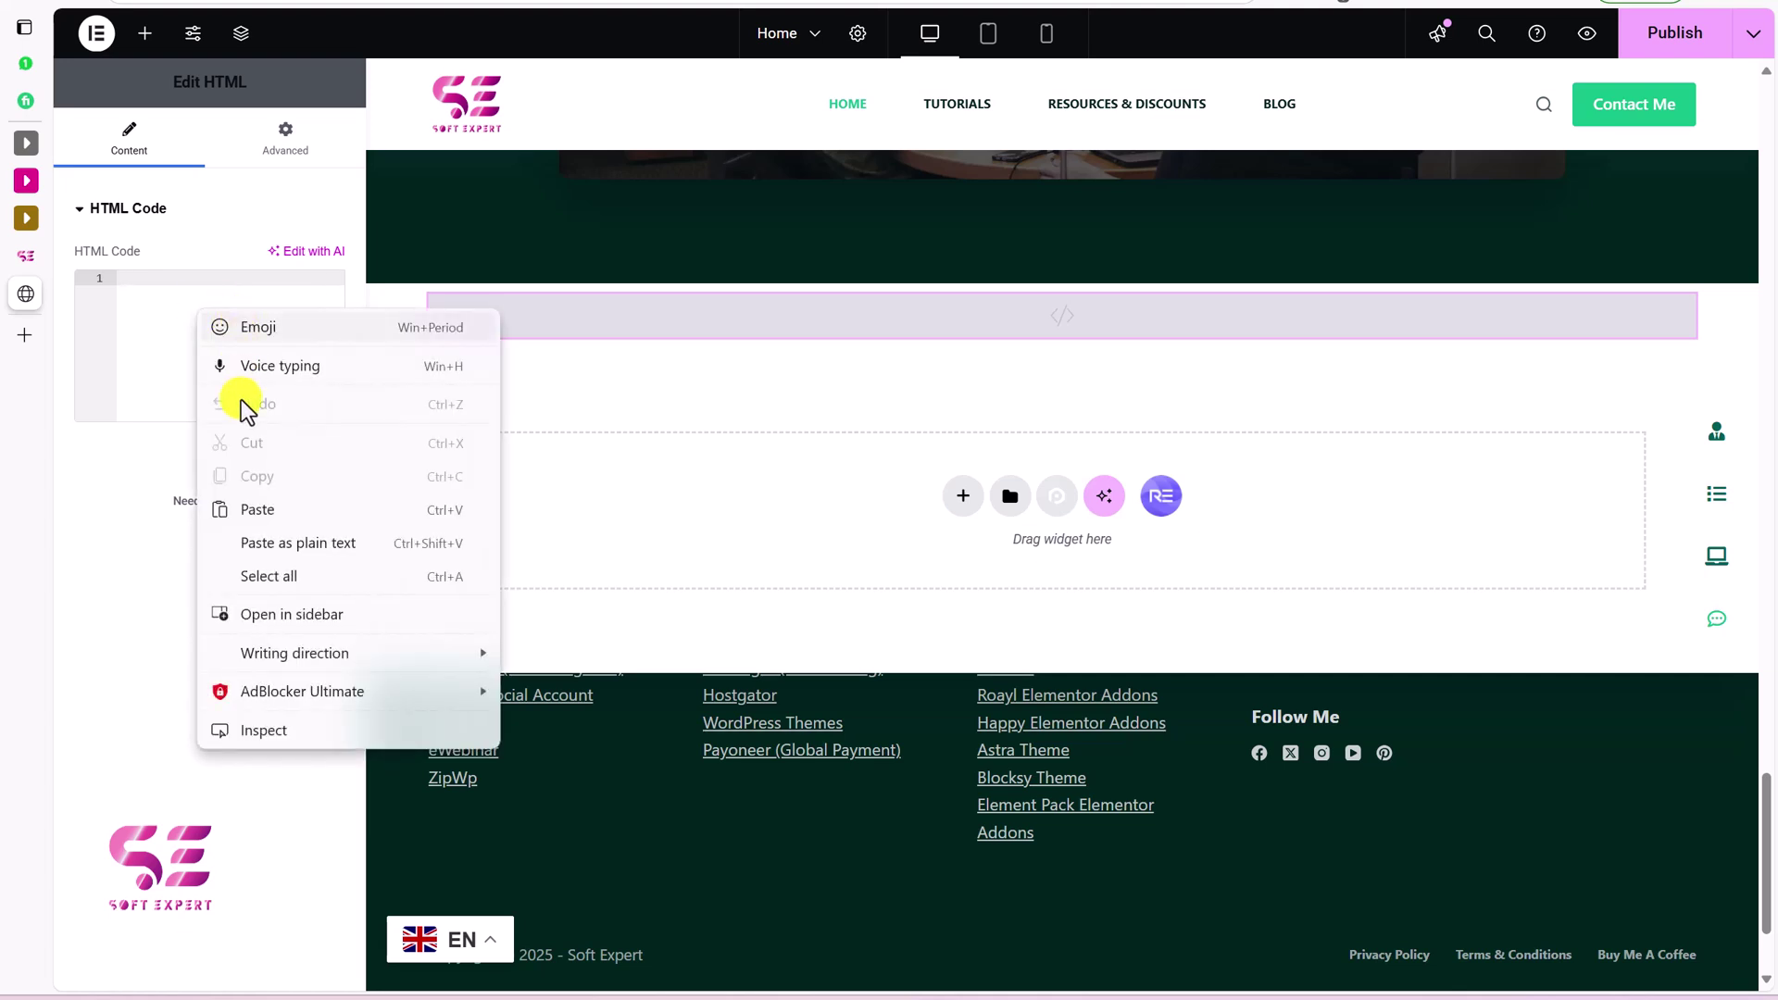
click(238, 509)
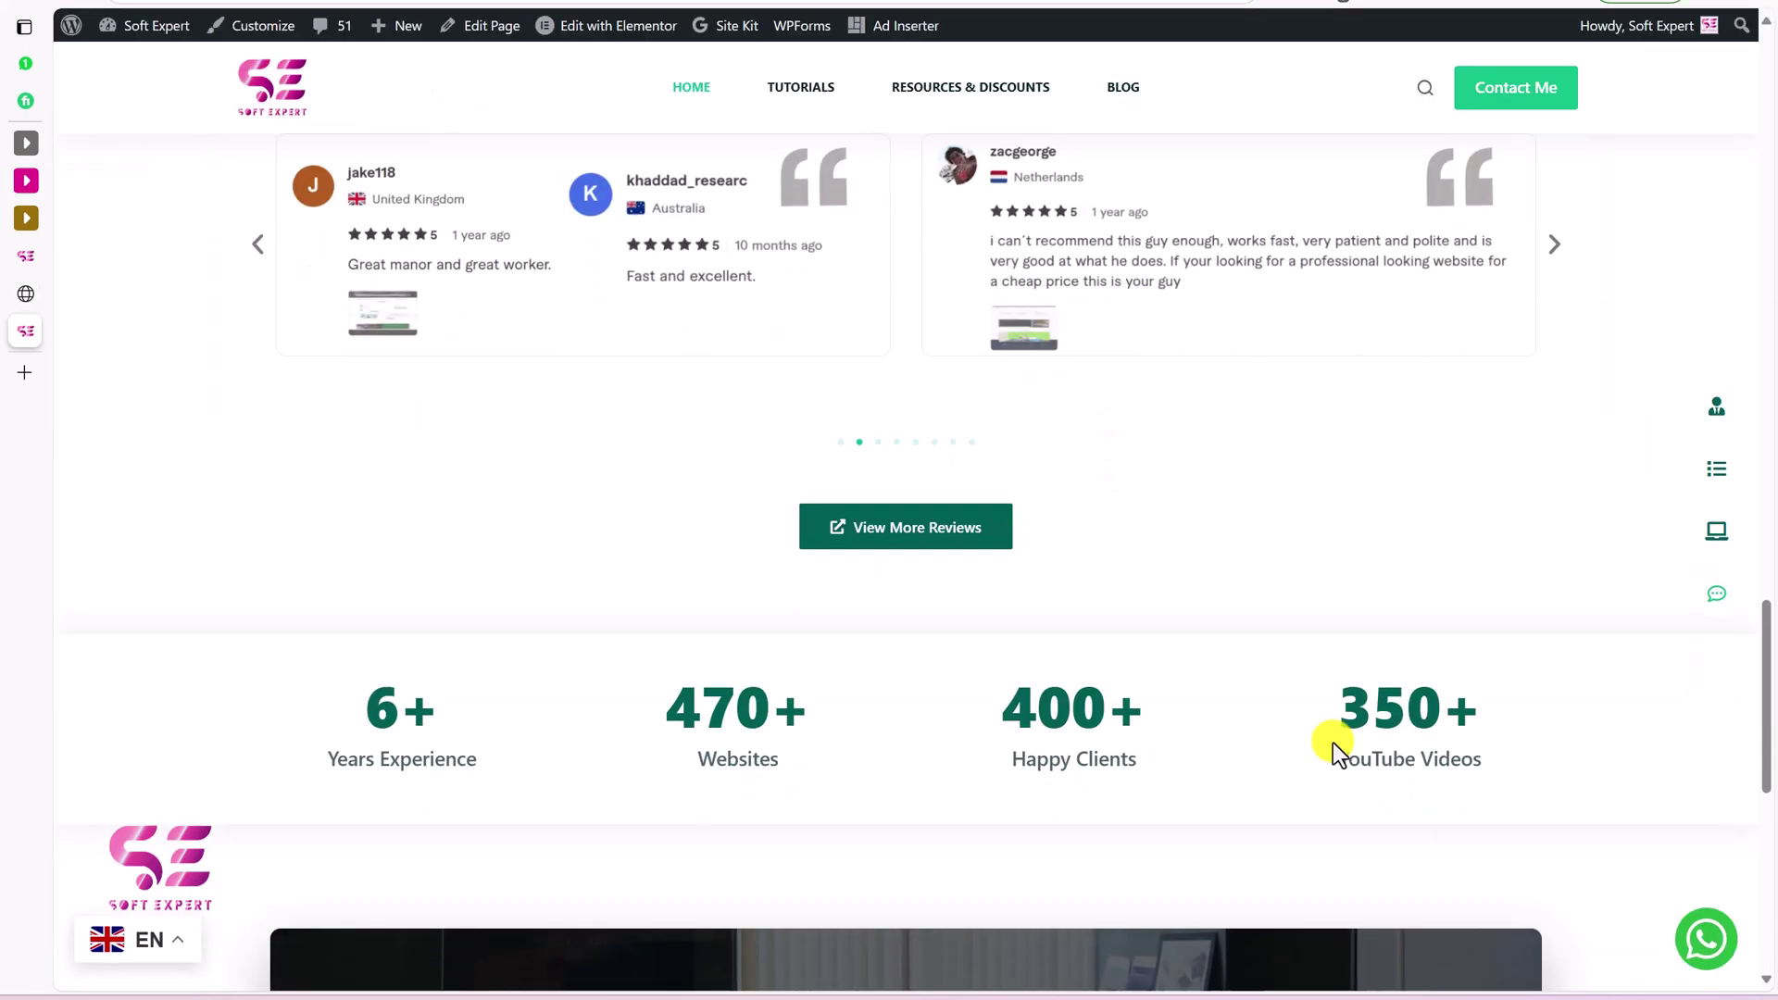
Preview the page in developer tools at 375 px mobile width.
scroll(830, 536, up, 1)
right_click(785, 513)
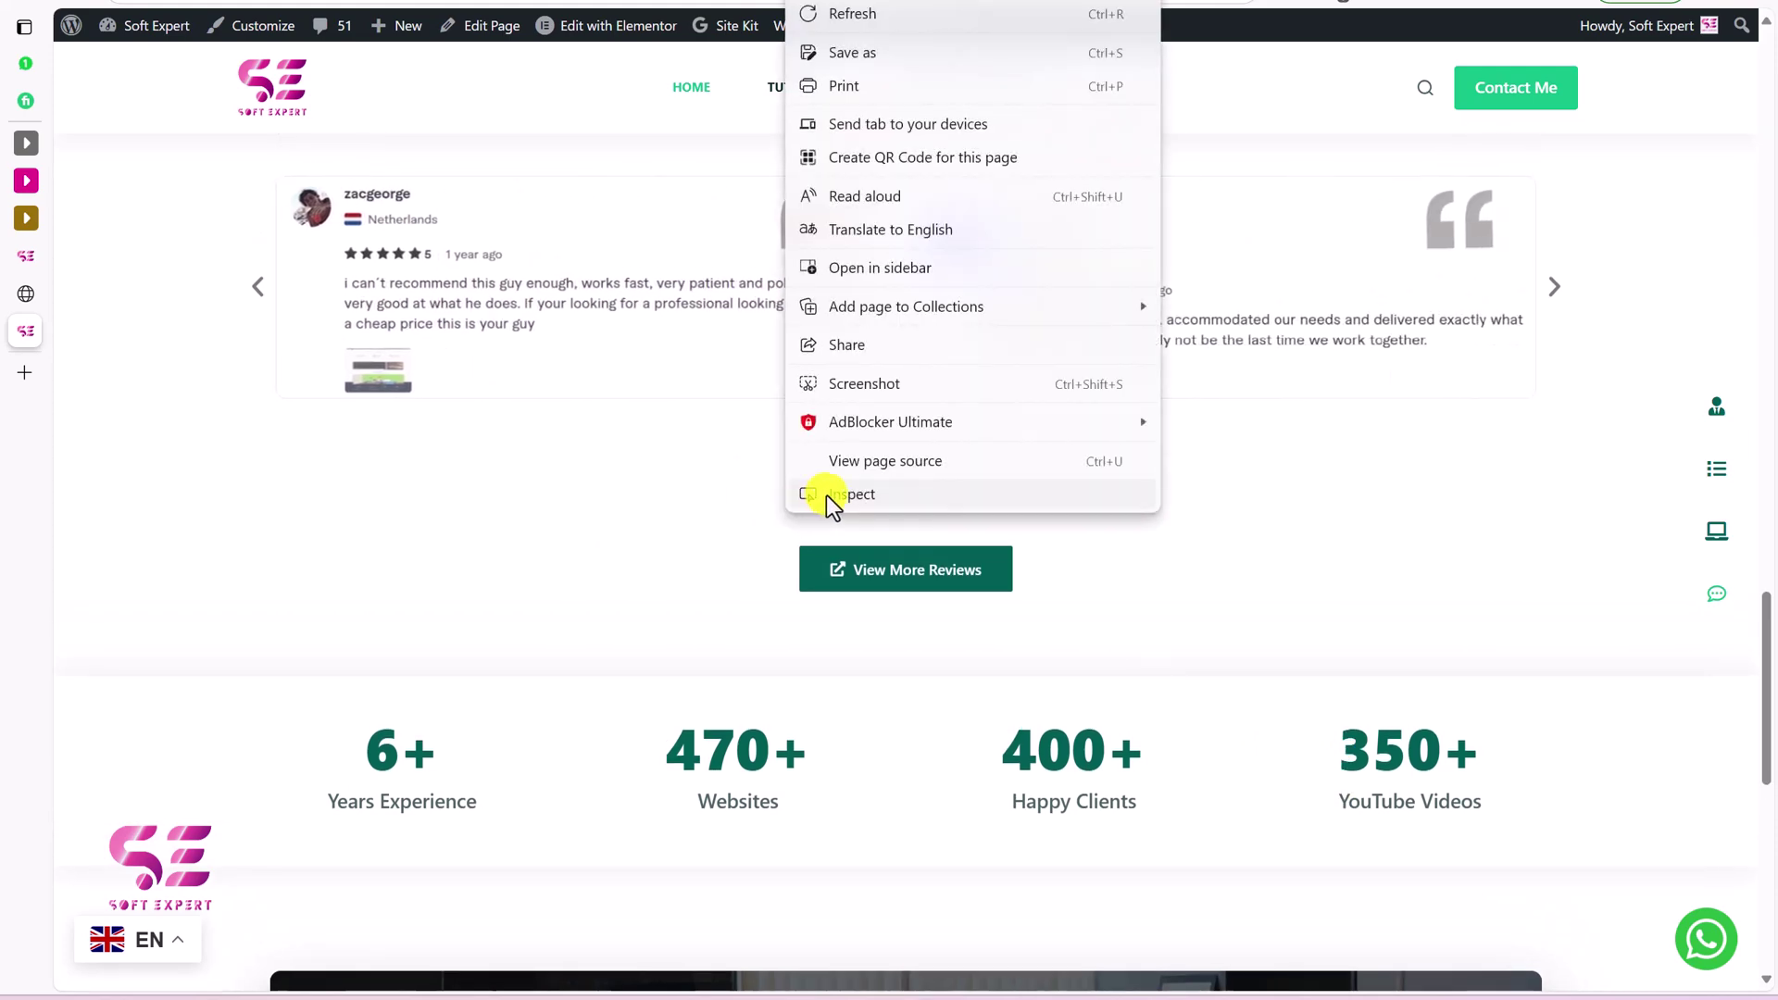
click(851, 495)
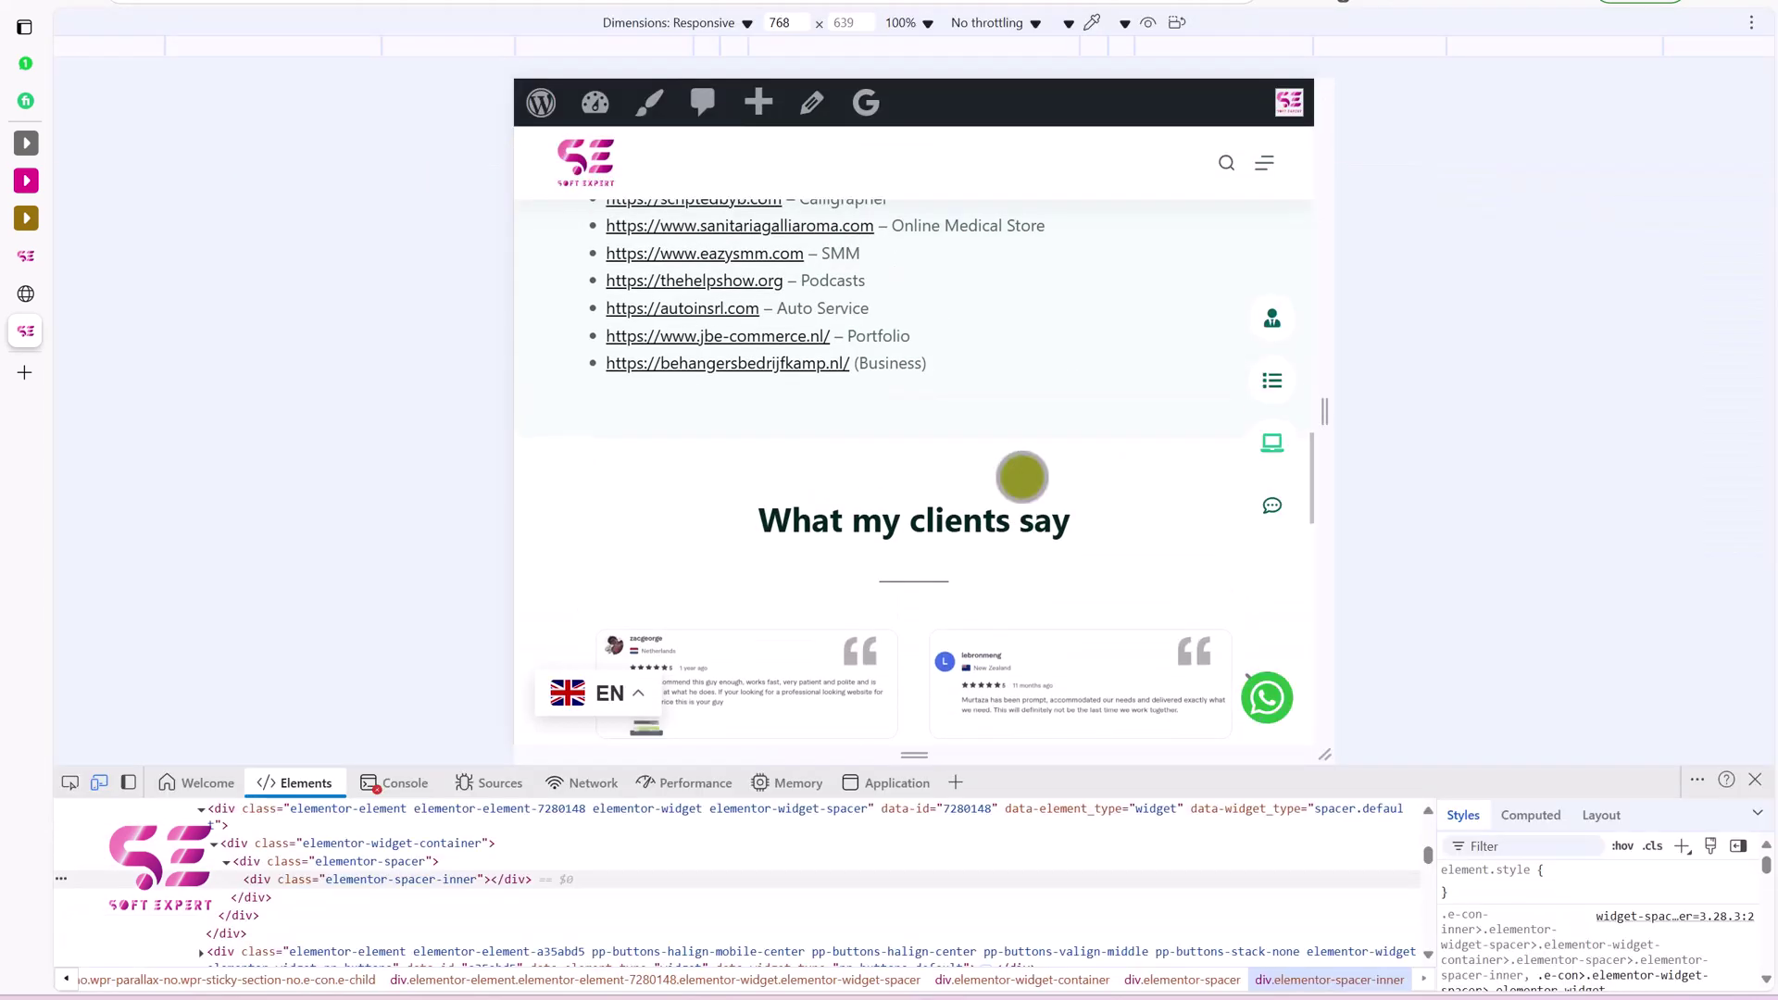
scroll(1018, 476, up, 8)
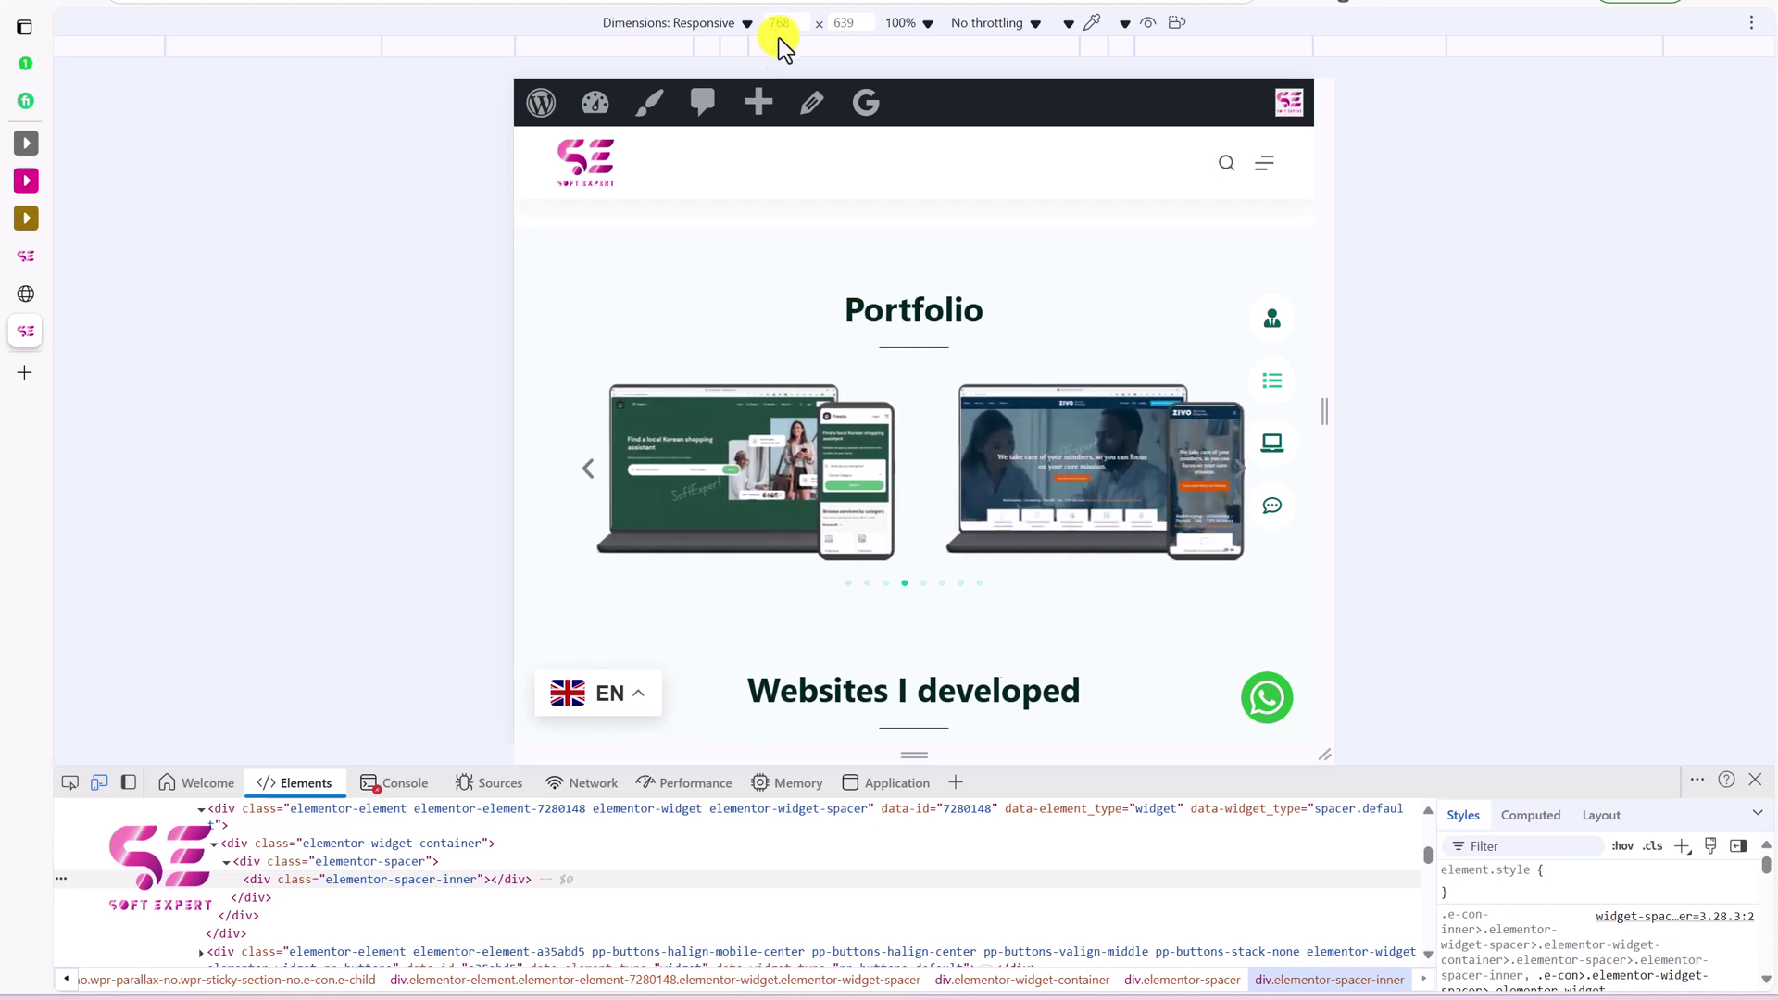
click(737, 44)
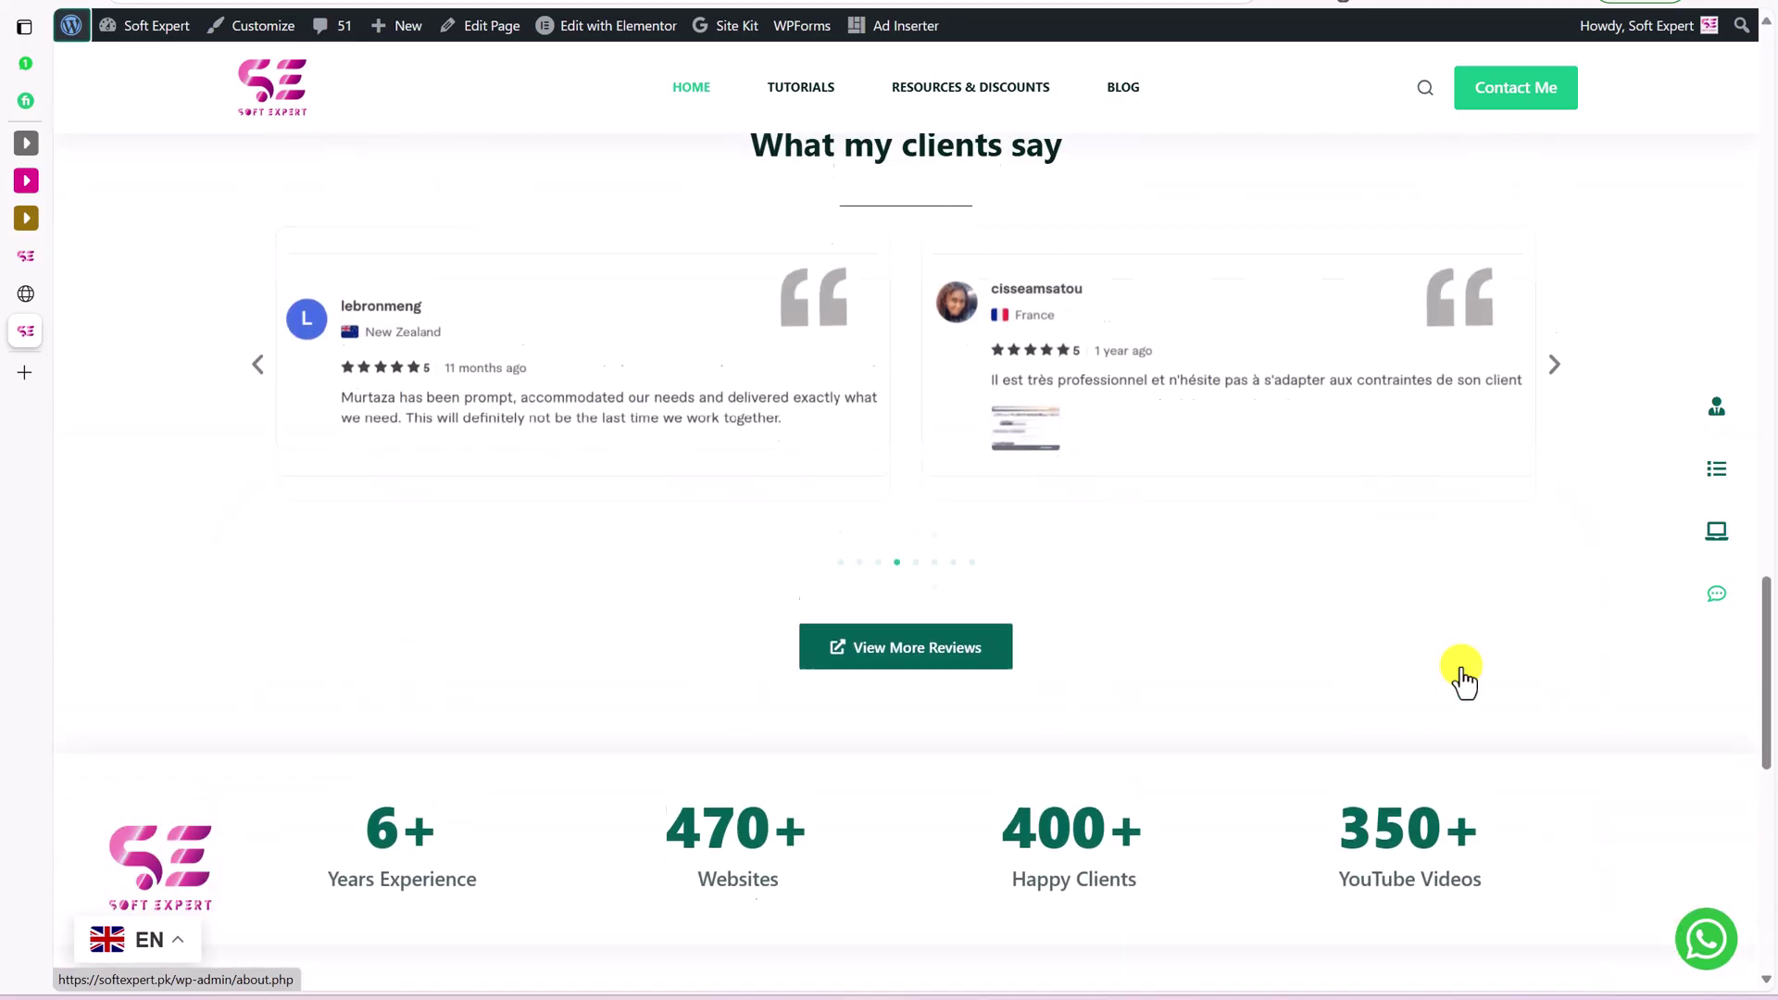
Test the floating WhatsApp button's chat link and check the phone number it shows.
scroll(1481, 704, up, 1)
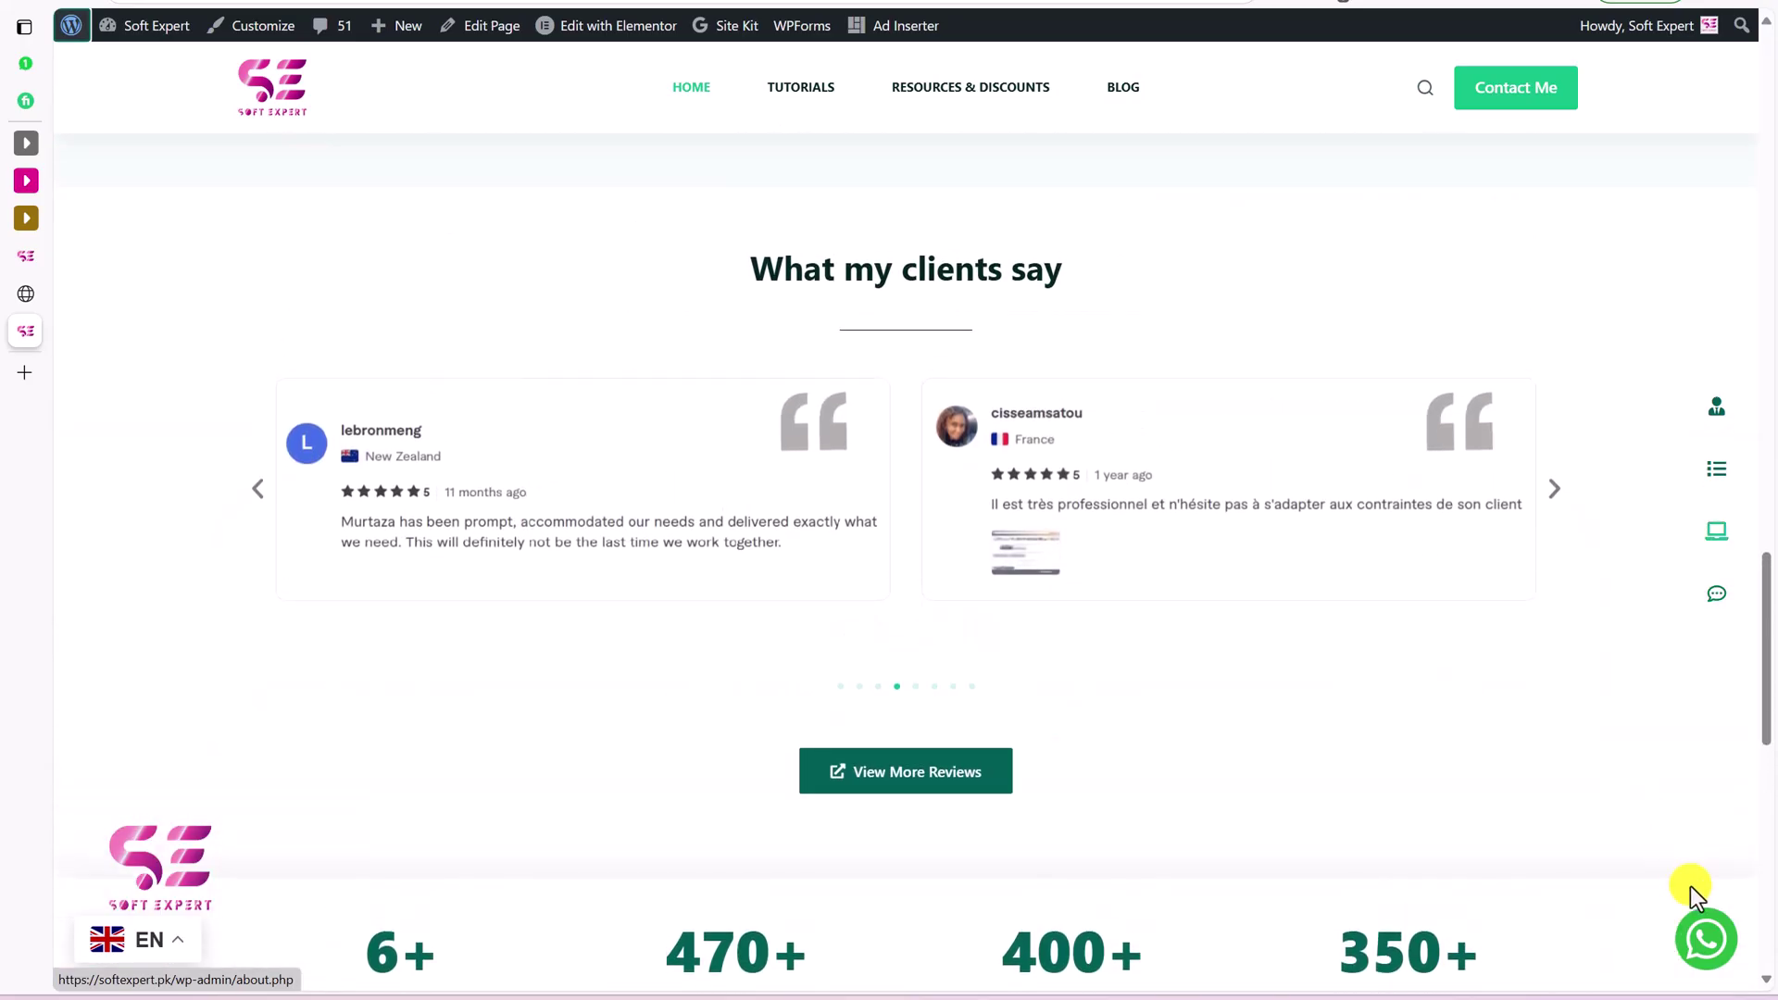
click(1706, 938)
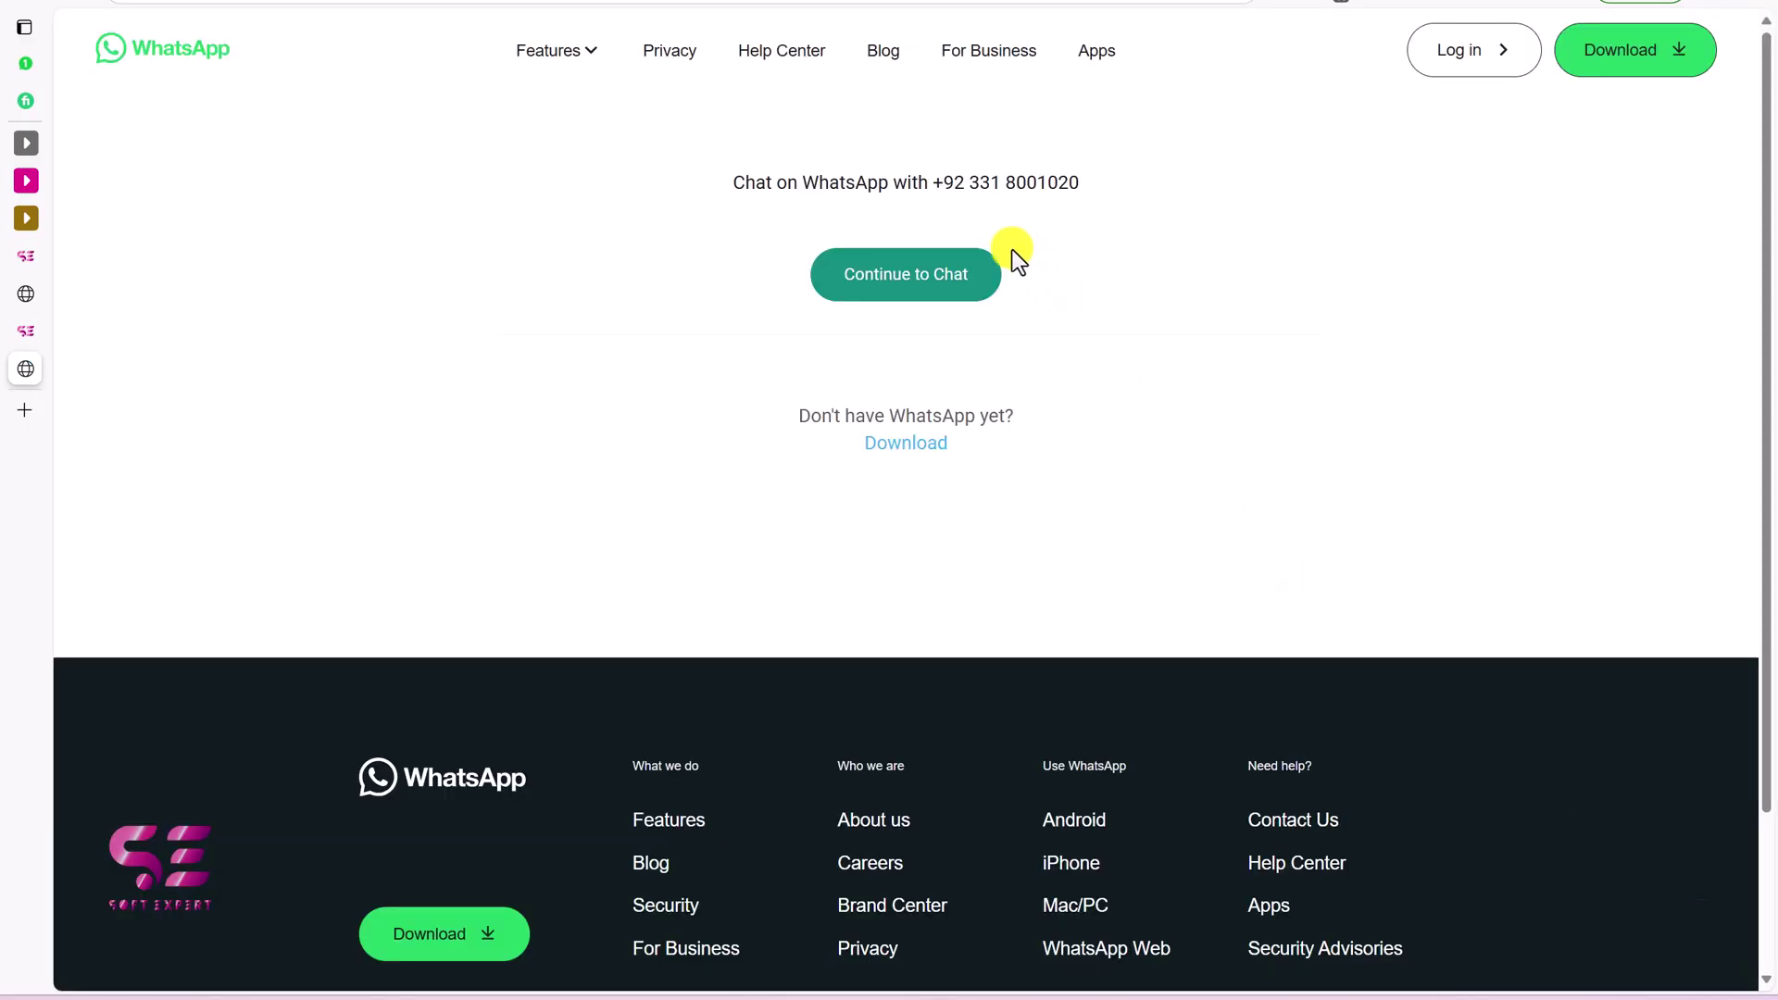
drag(927, 186, 1022, 181)
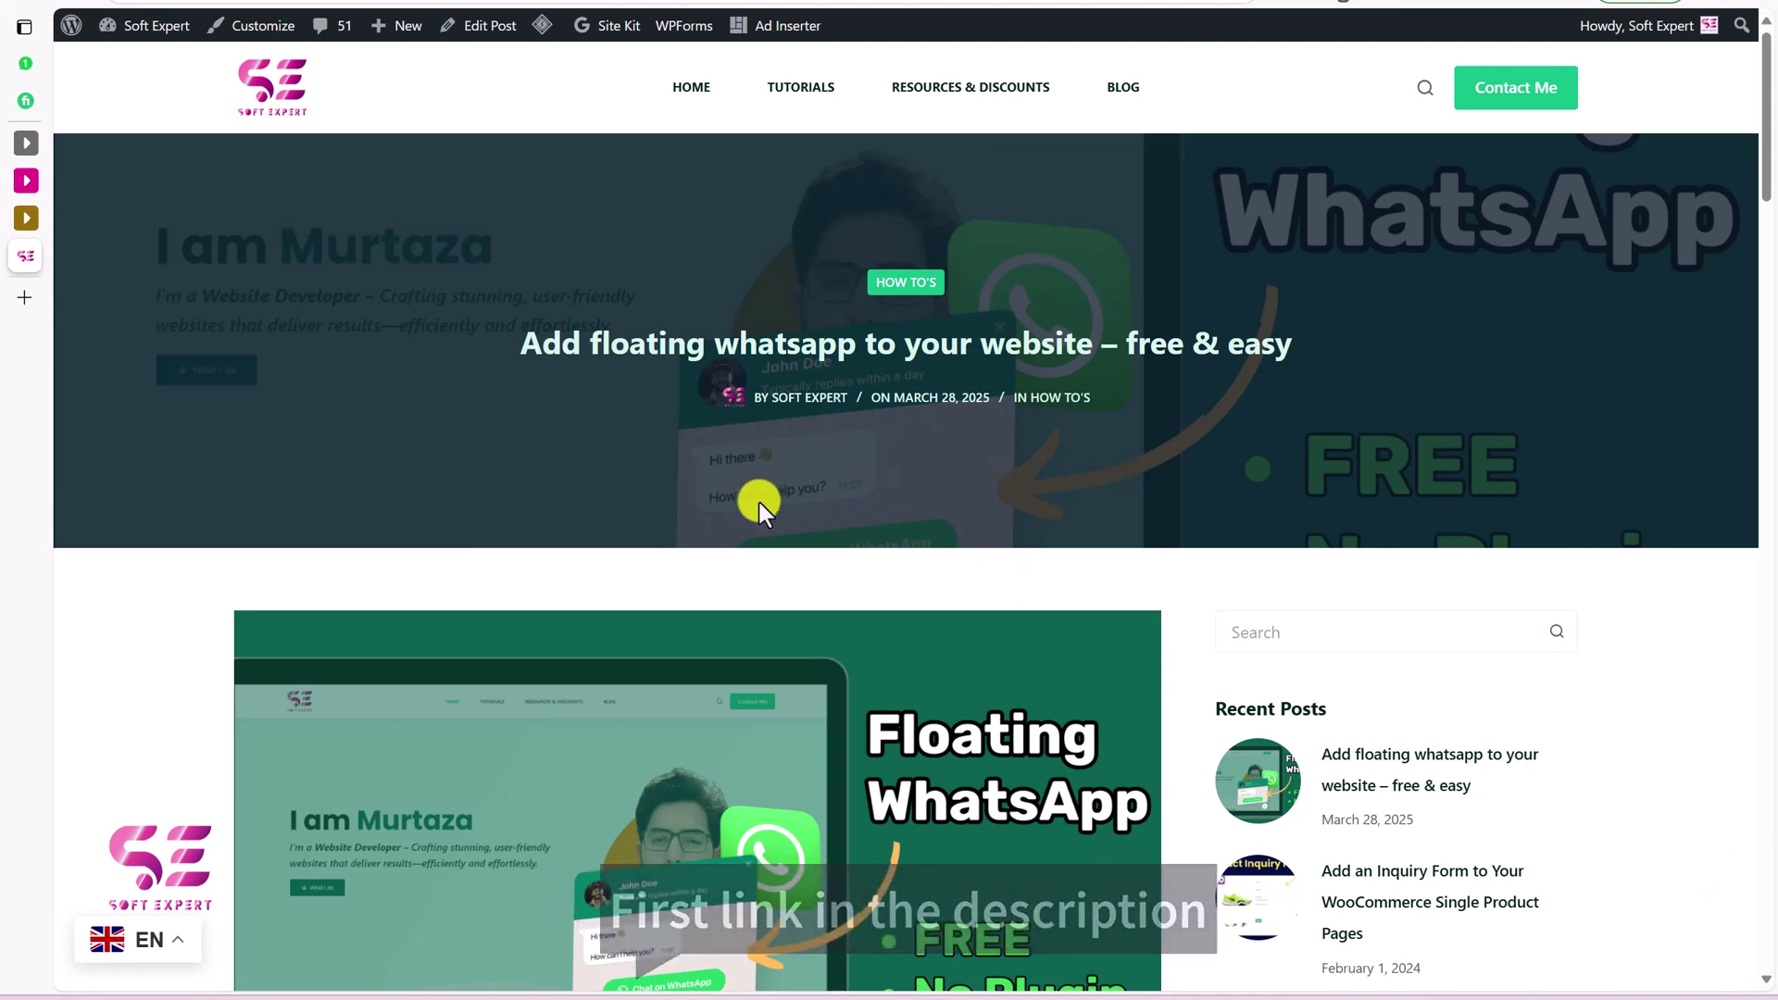
Copy the full Step 1 floating WhatsApp code block from the blog post.
drag(524, 350, 956, 349)
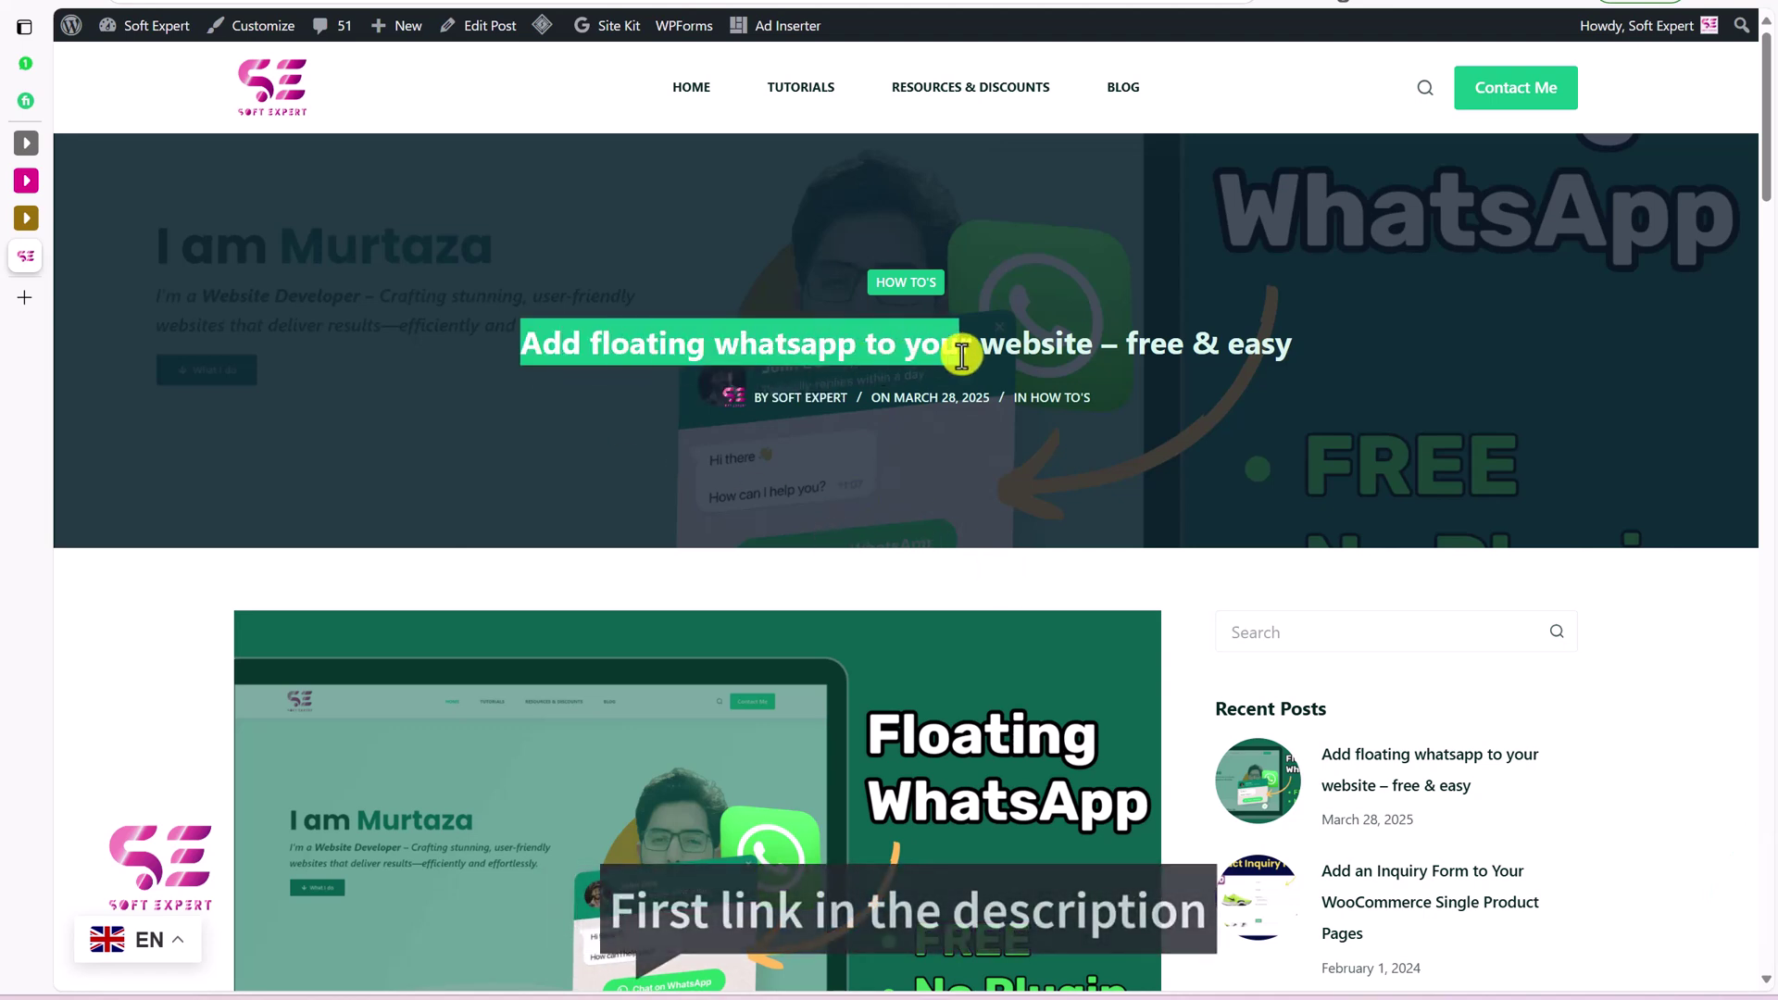
click(808, 564)
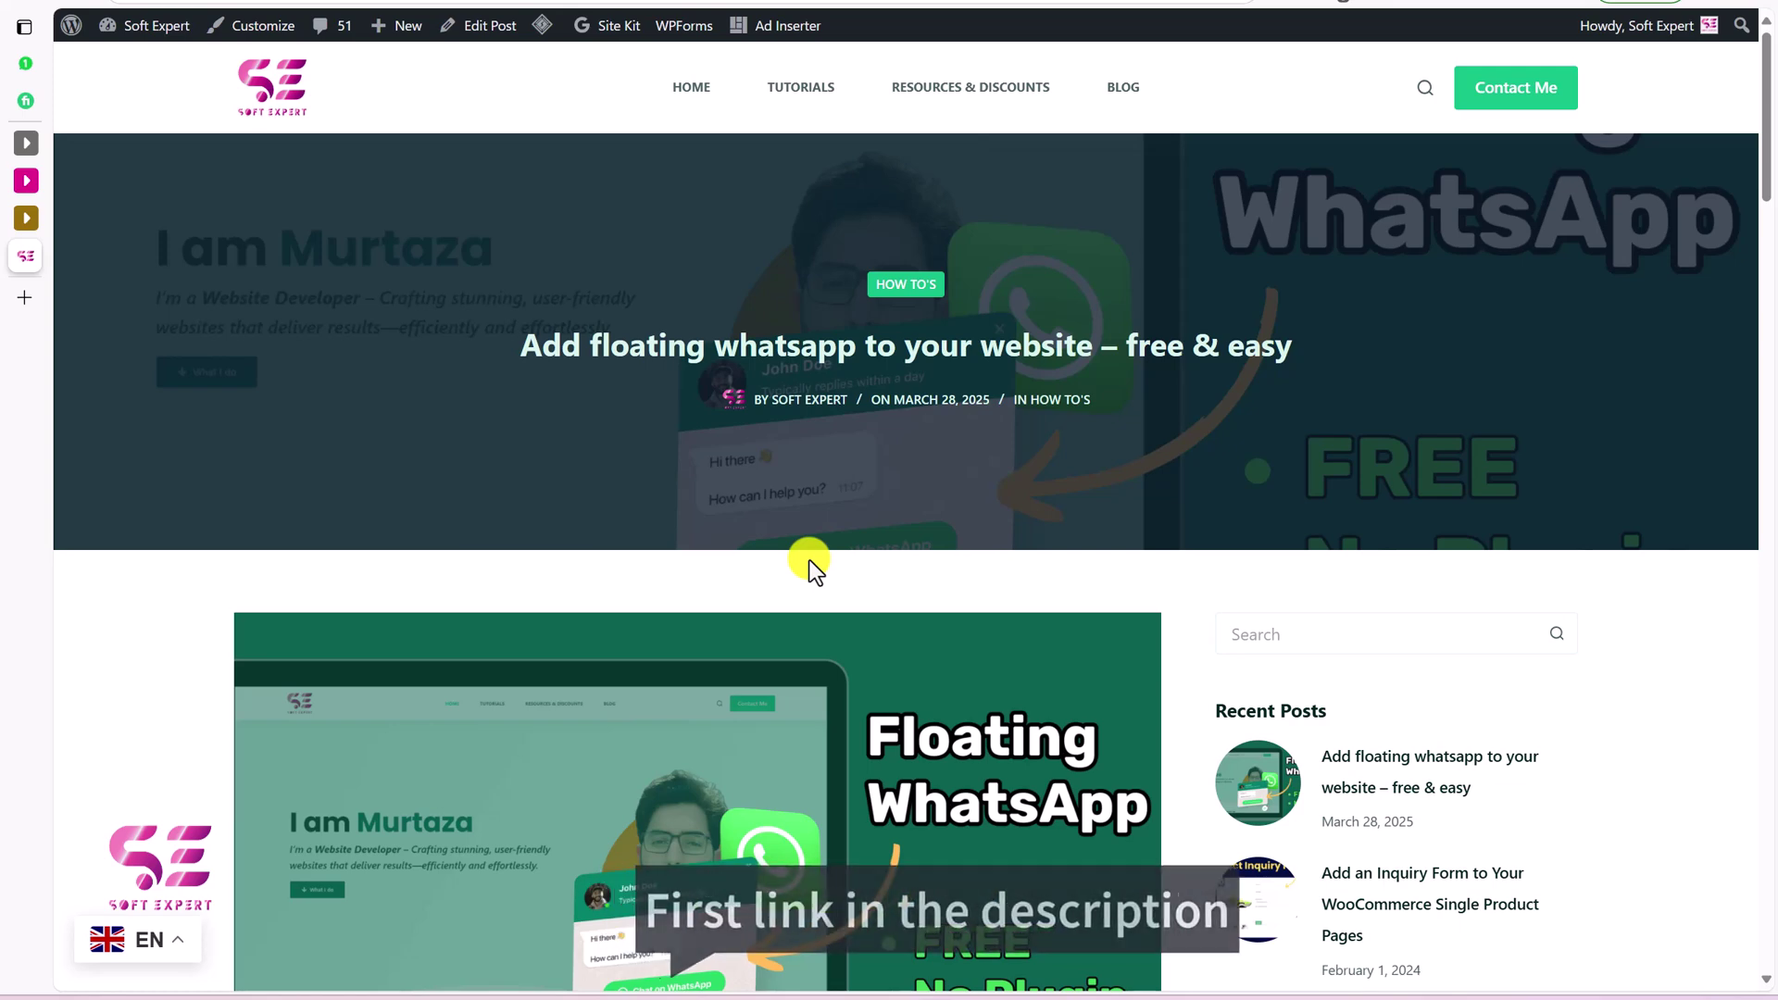
scroll(809, 559, down, 12)
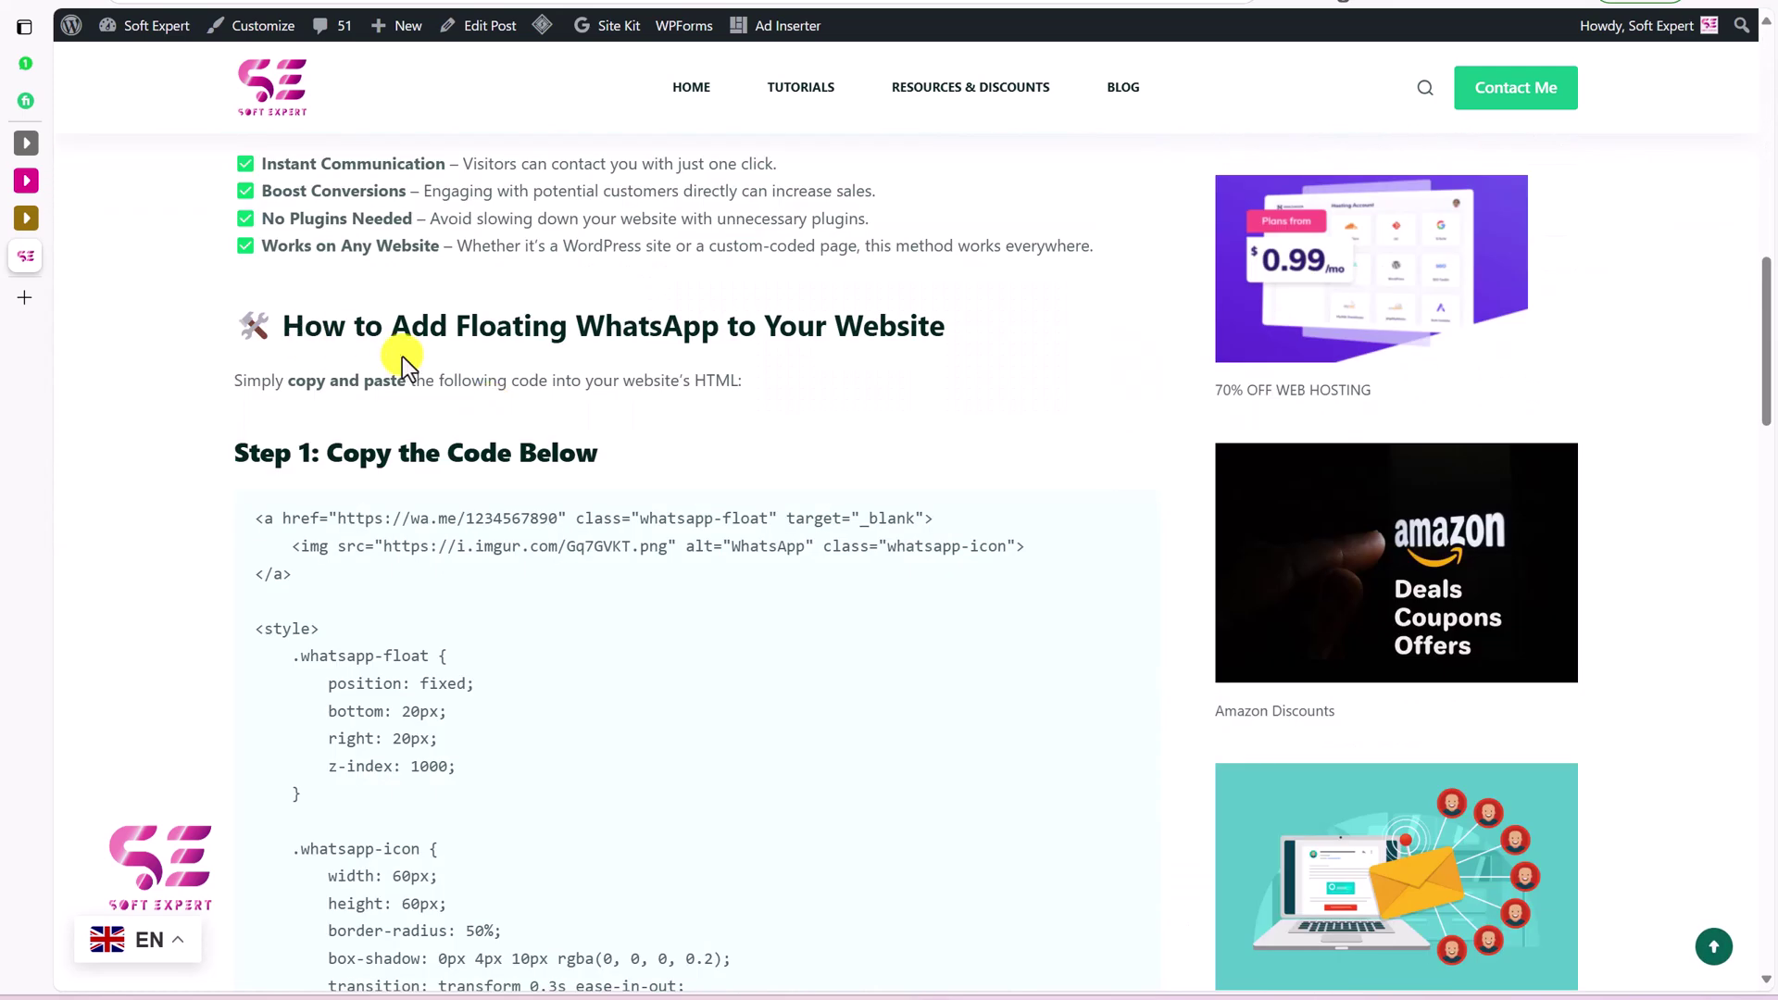
scroll(408, 363, down, 3)
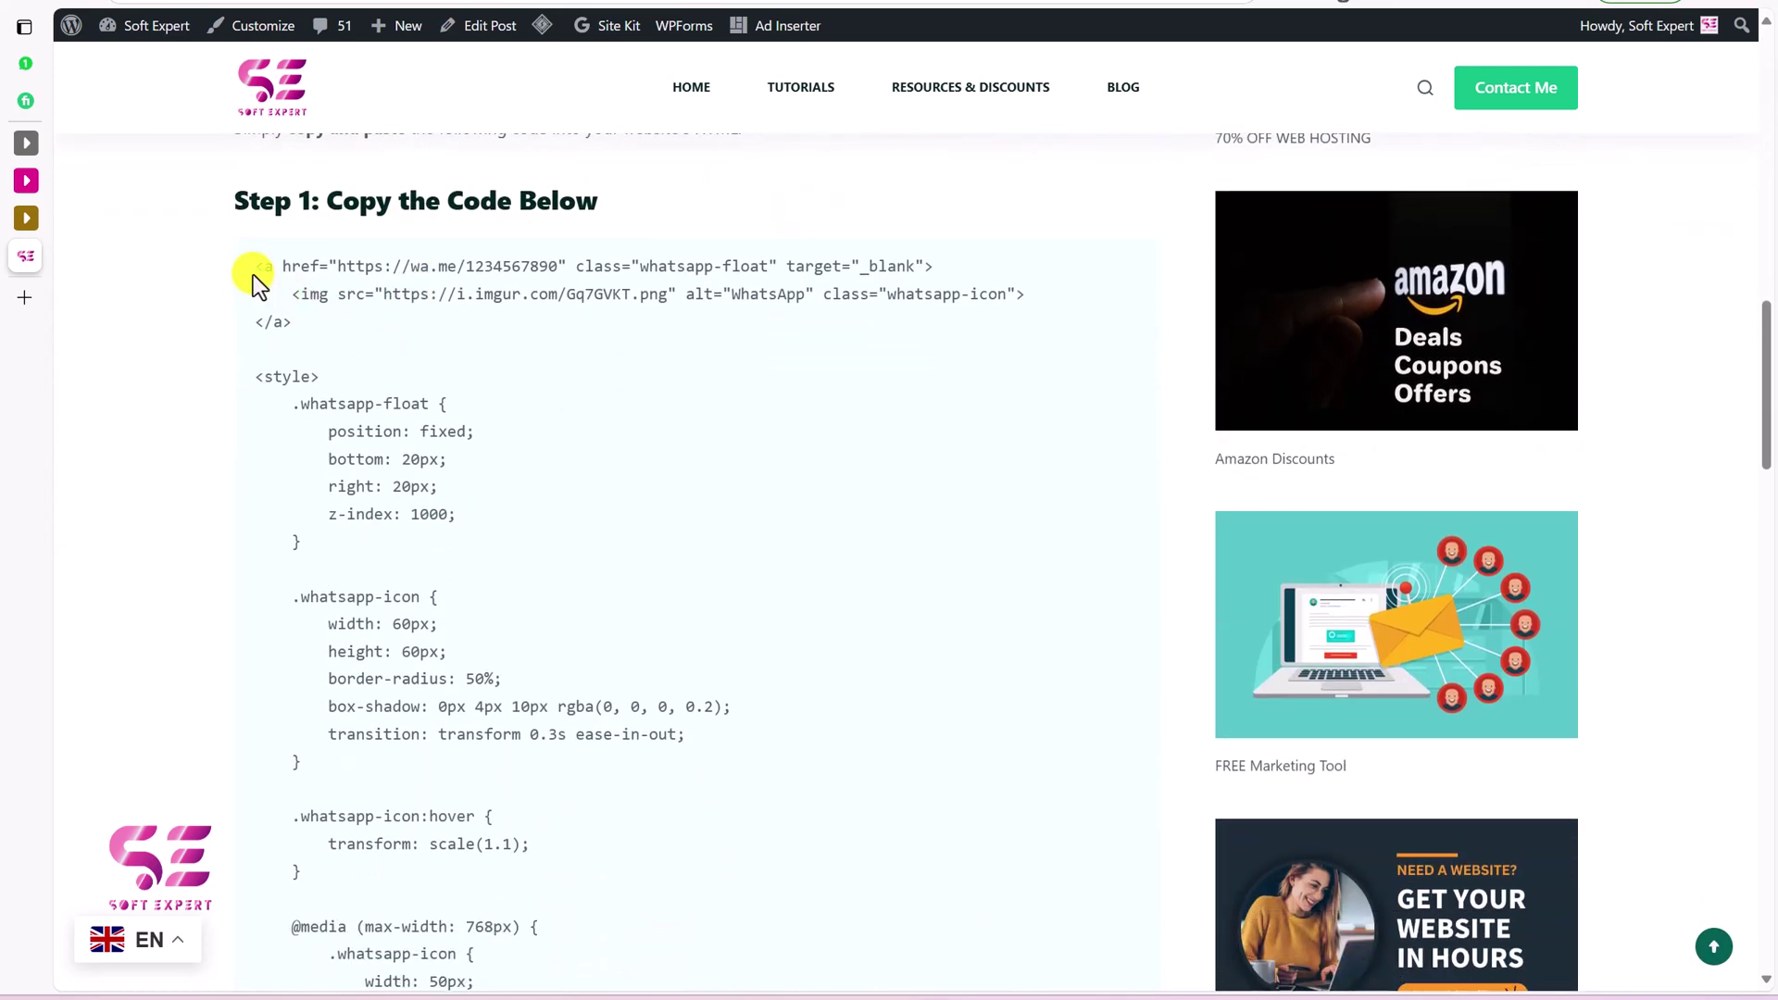
drag(253, 274, 328, 746)
right_click(380, 500)
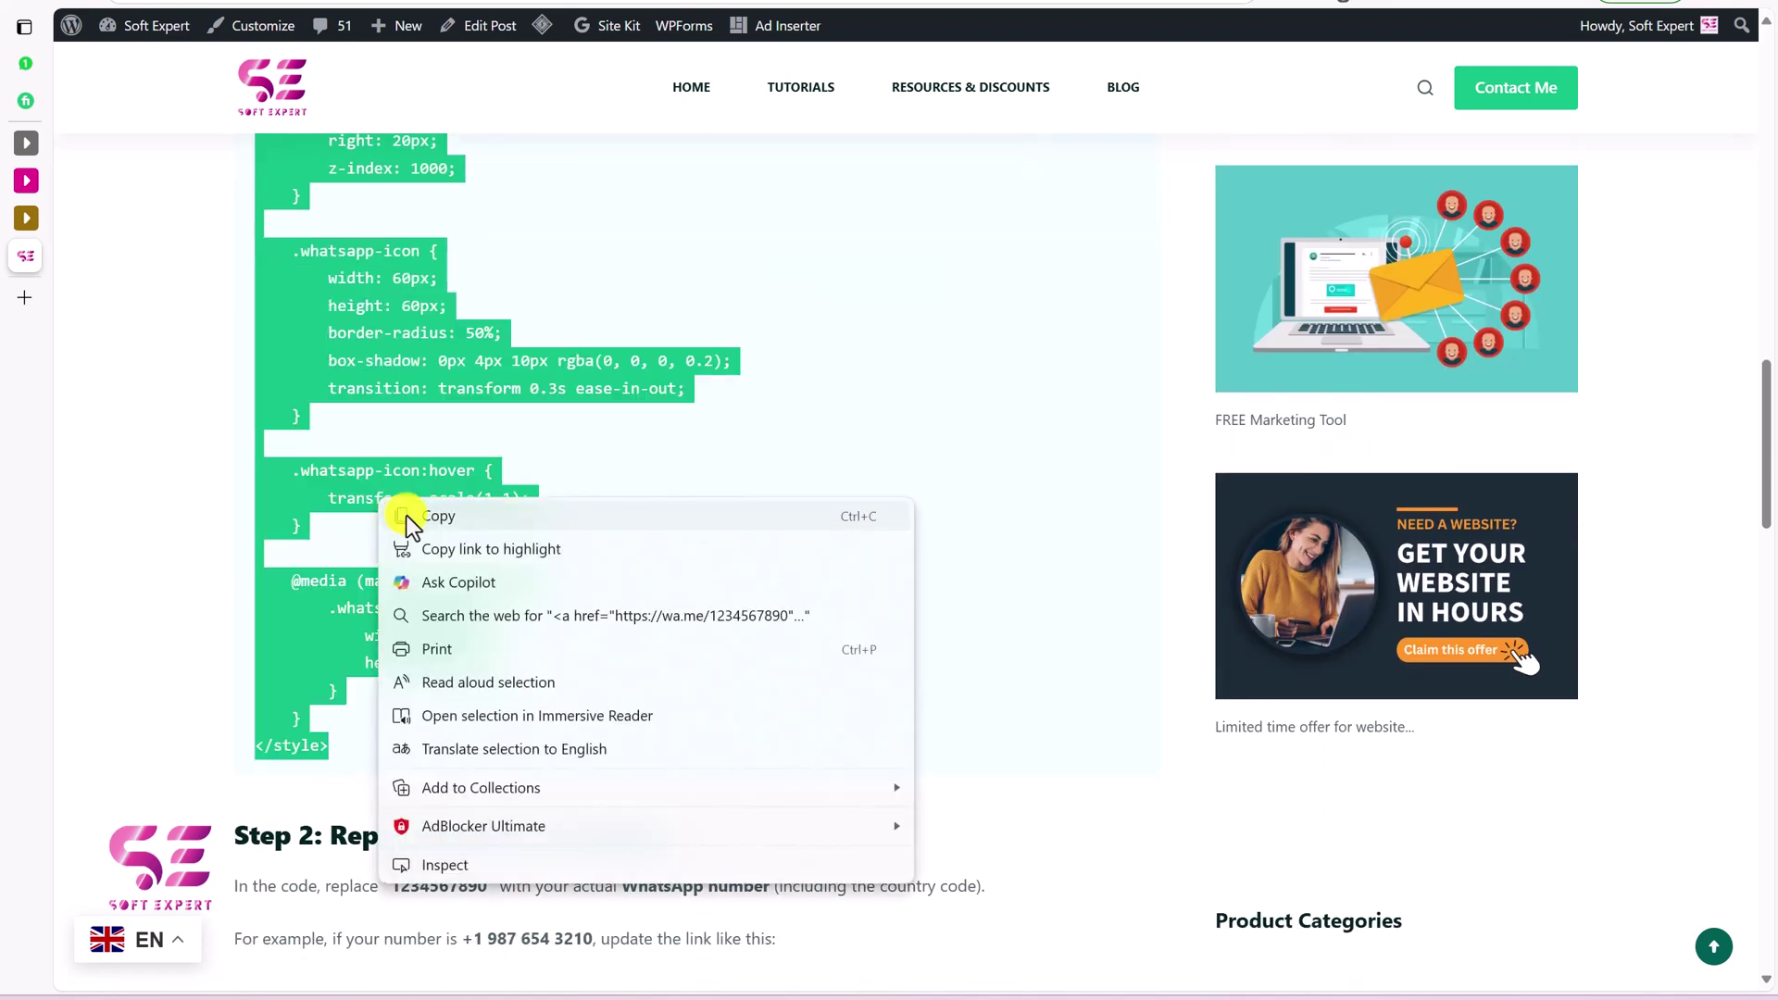
click(407, 517)
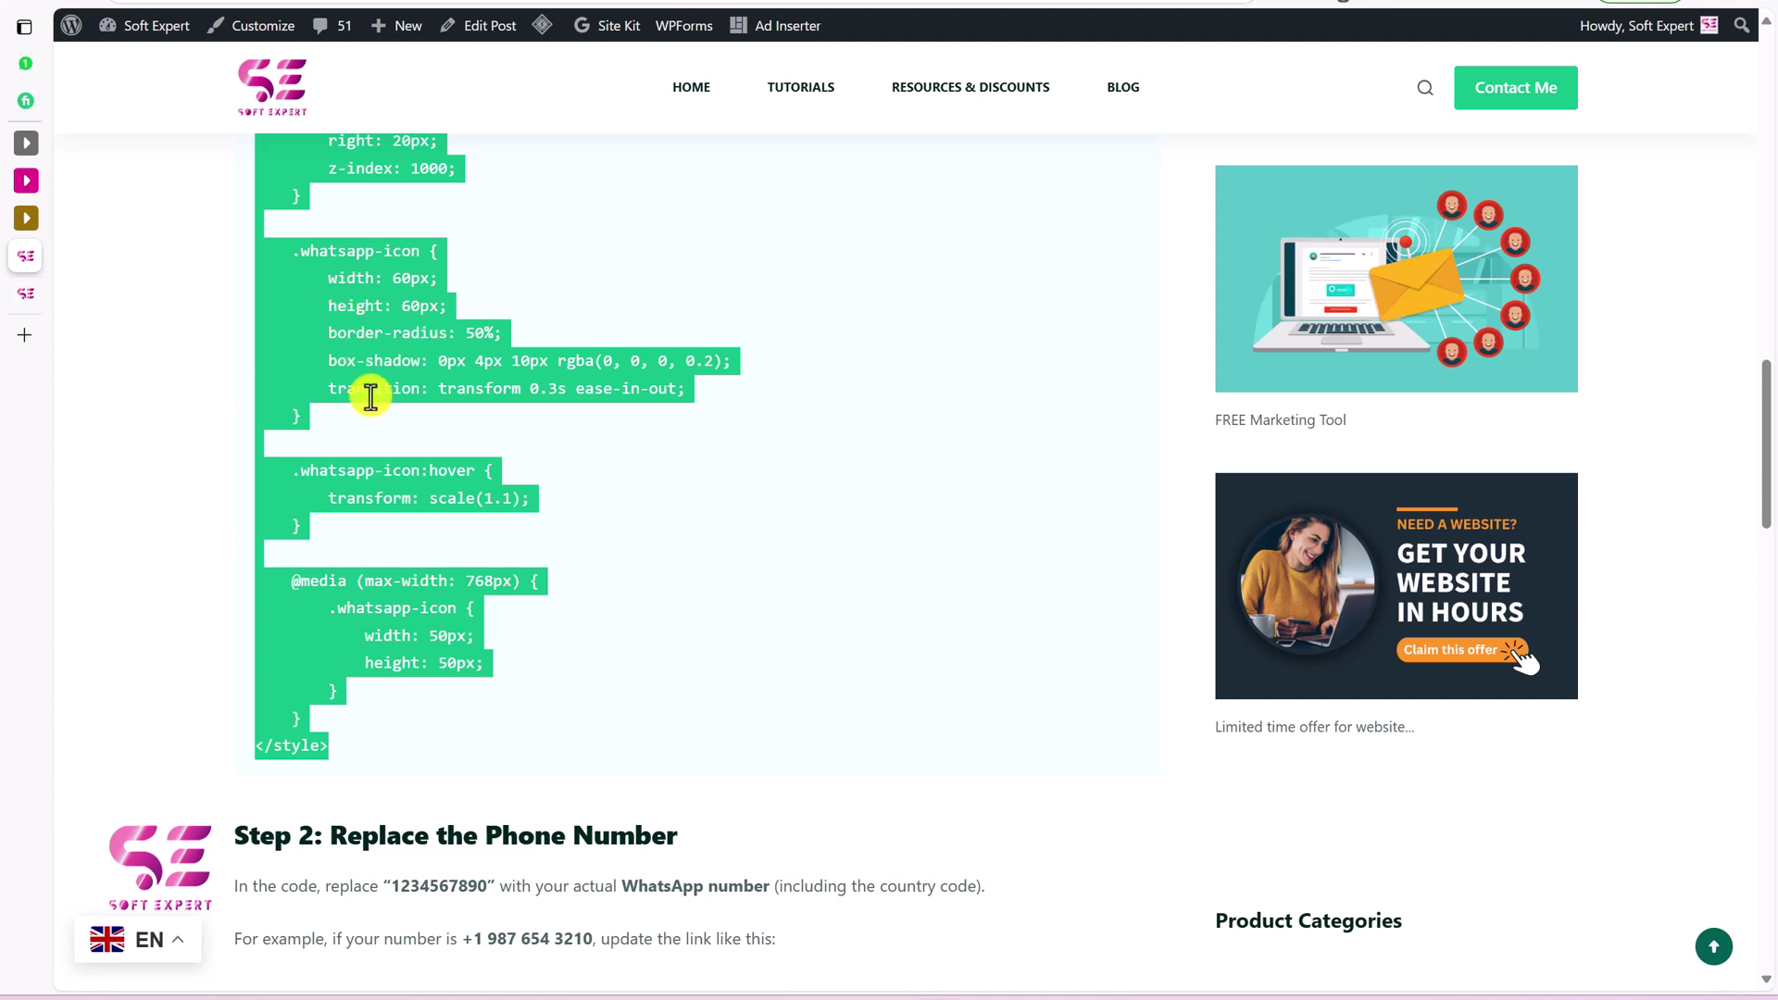
Return to the home page and open it in the Elementor editor.
key(ctrl+Tab)
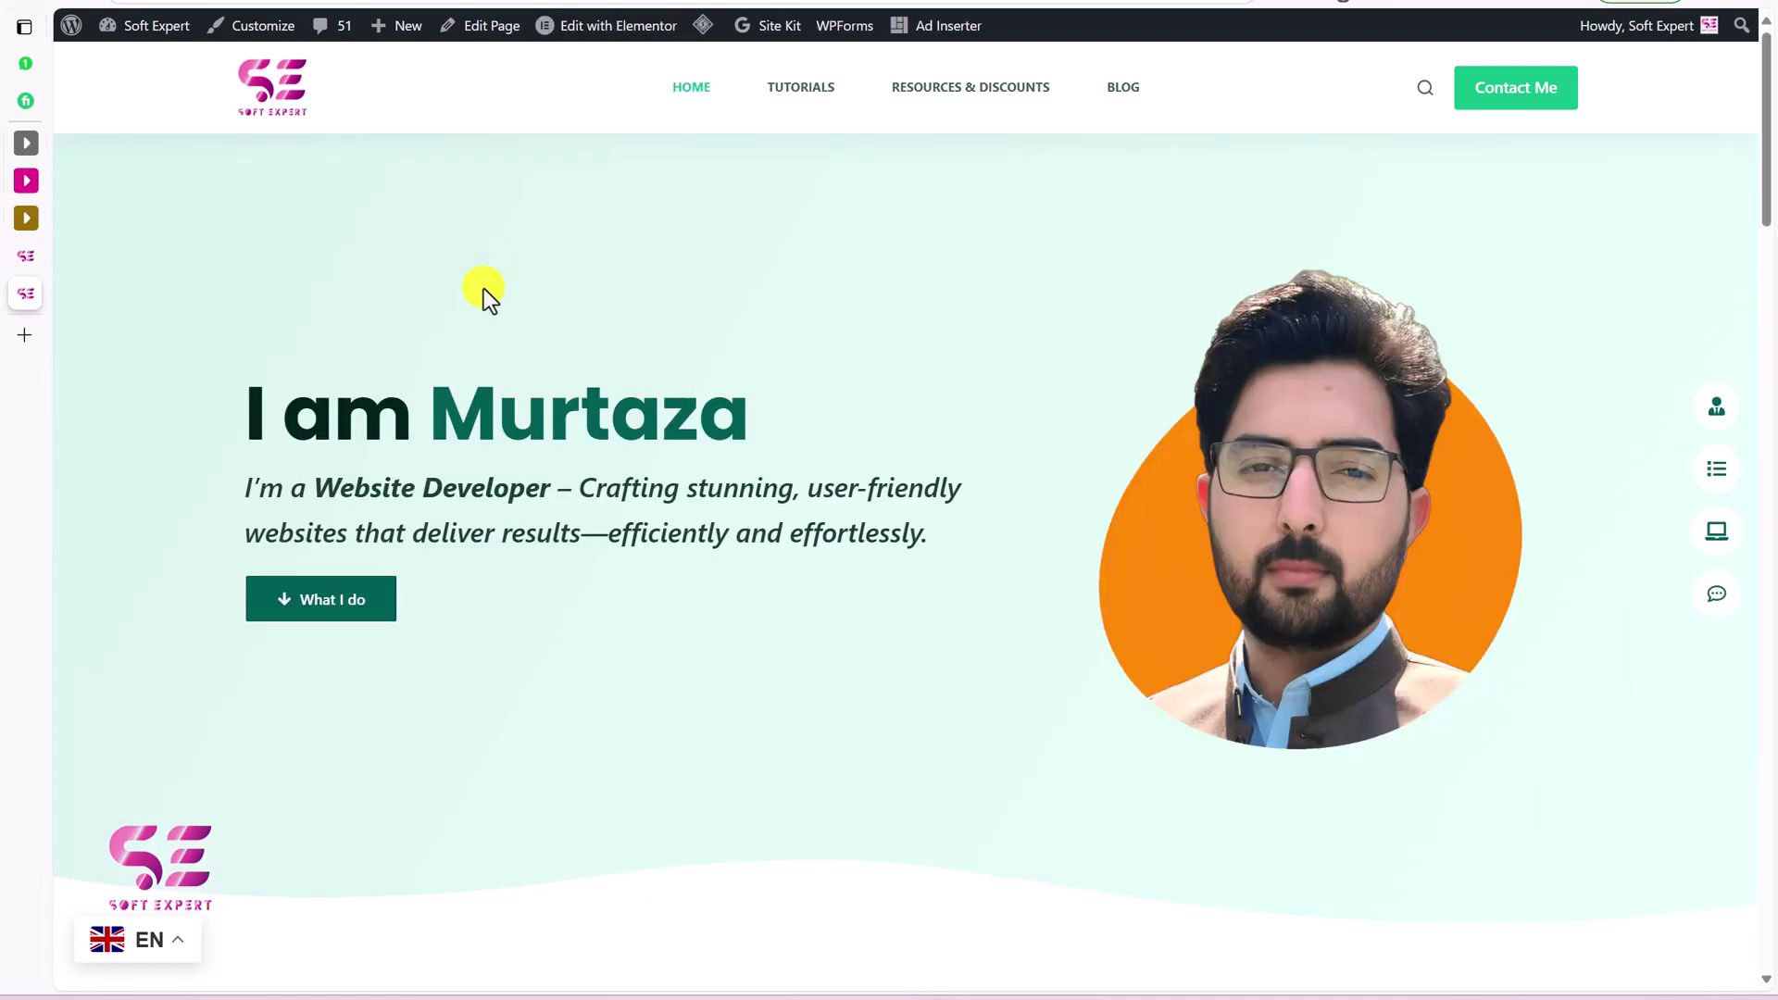
click(631, 28)
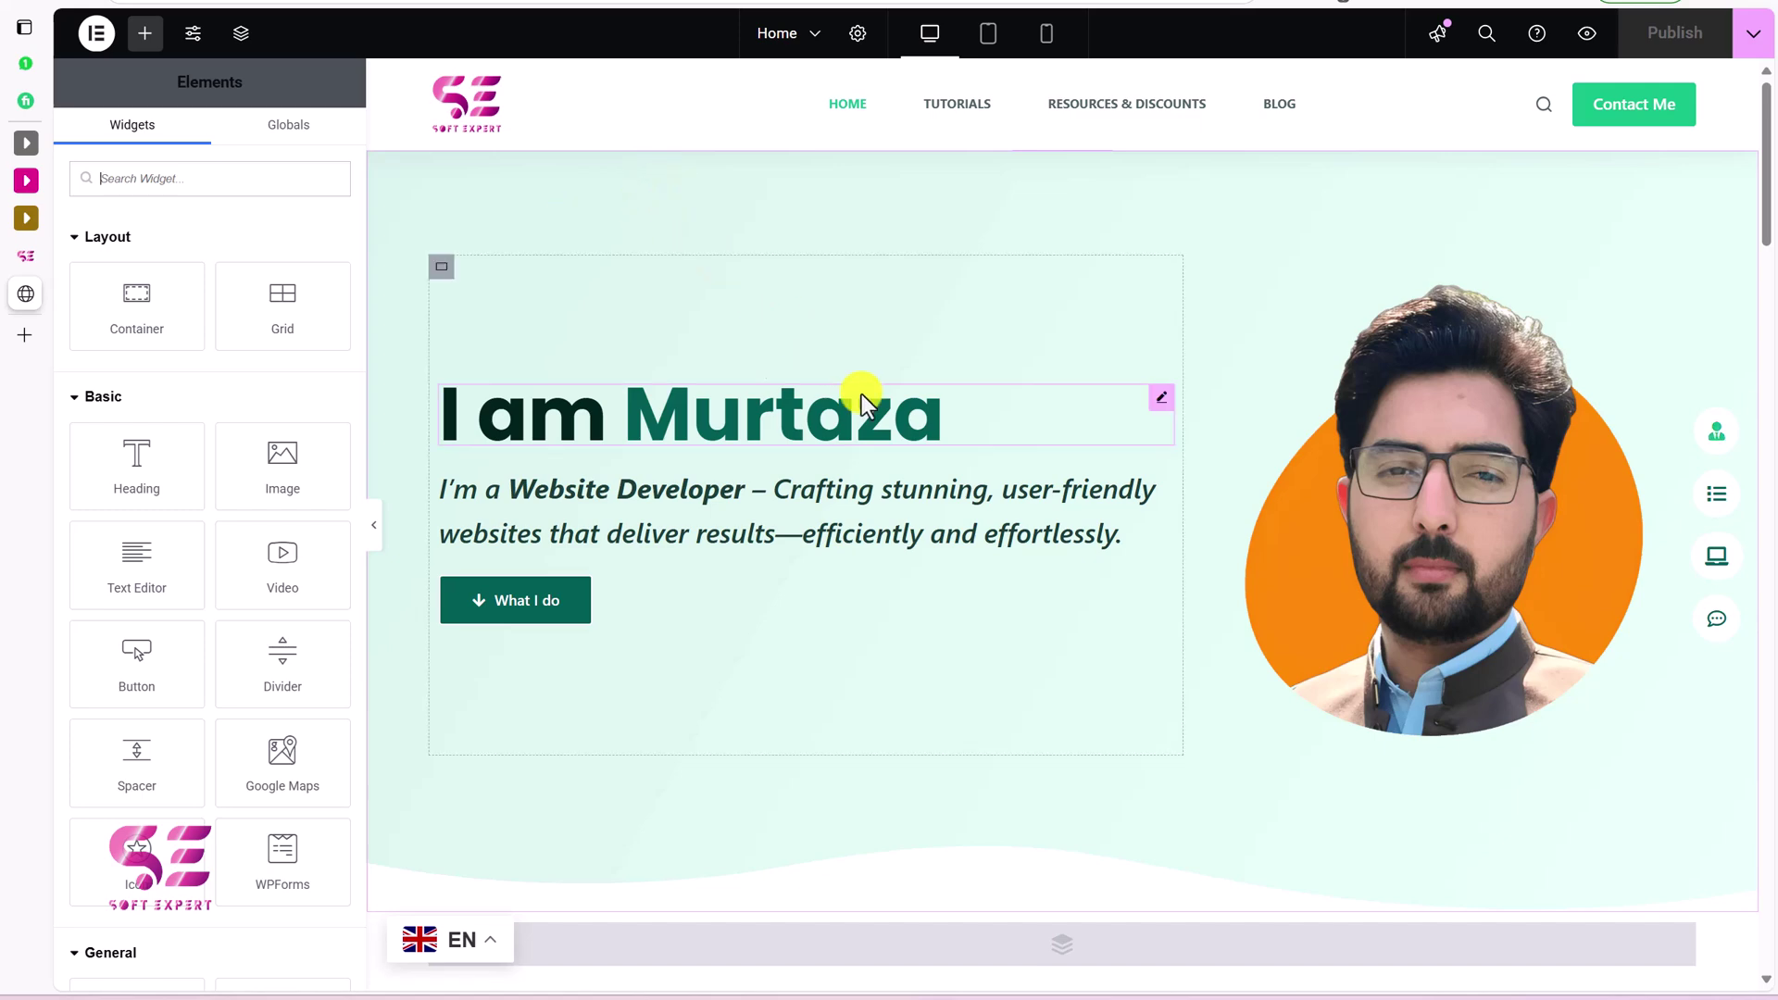
scroll(838, 277, down, 8)
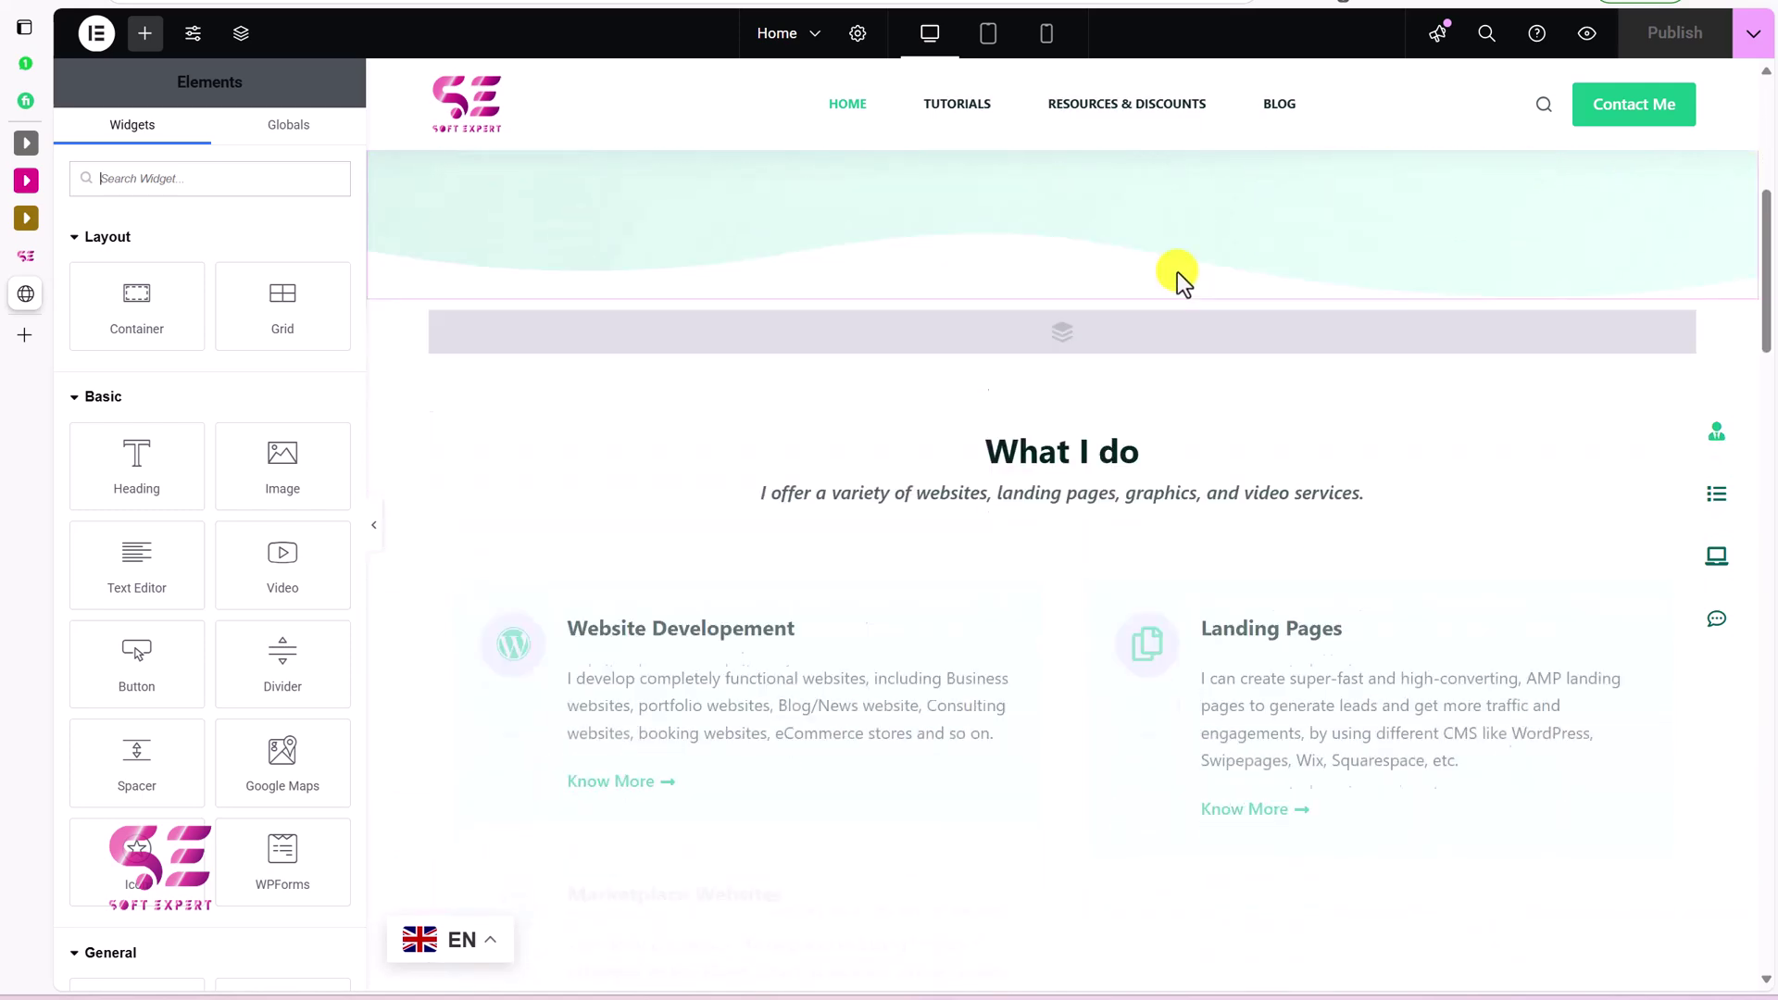
drag(1770, 305, 1727, 958)
scroll(1268, 437, up, 1)
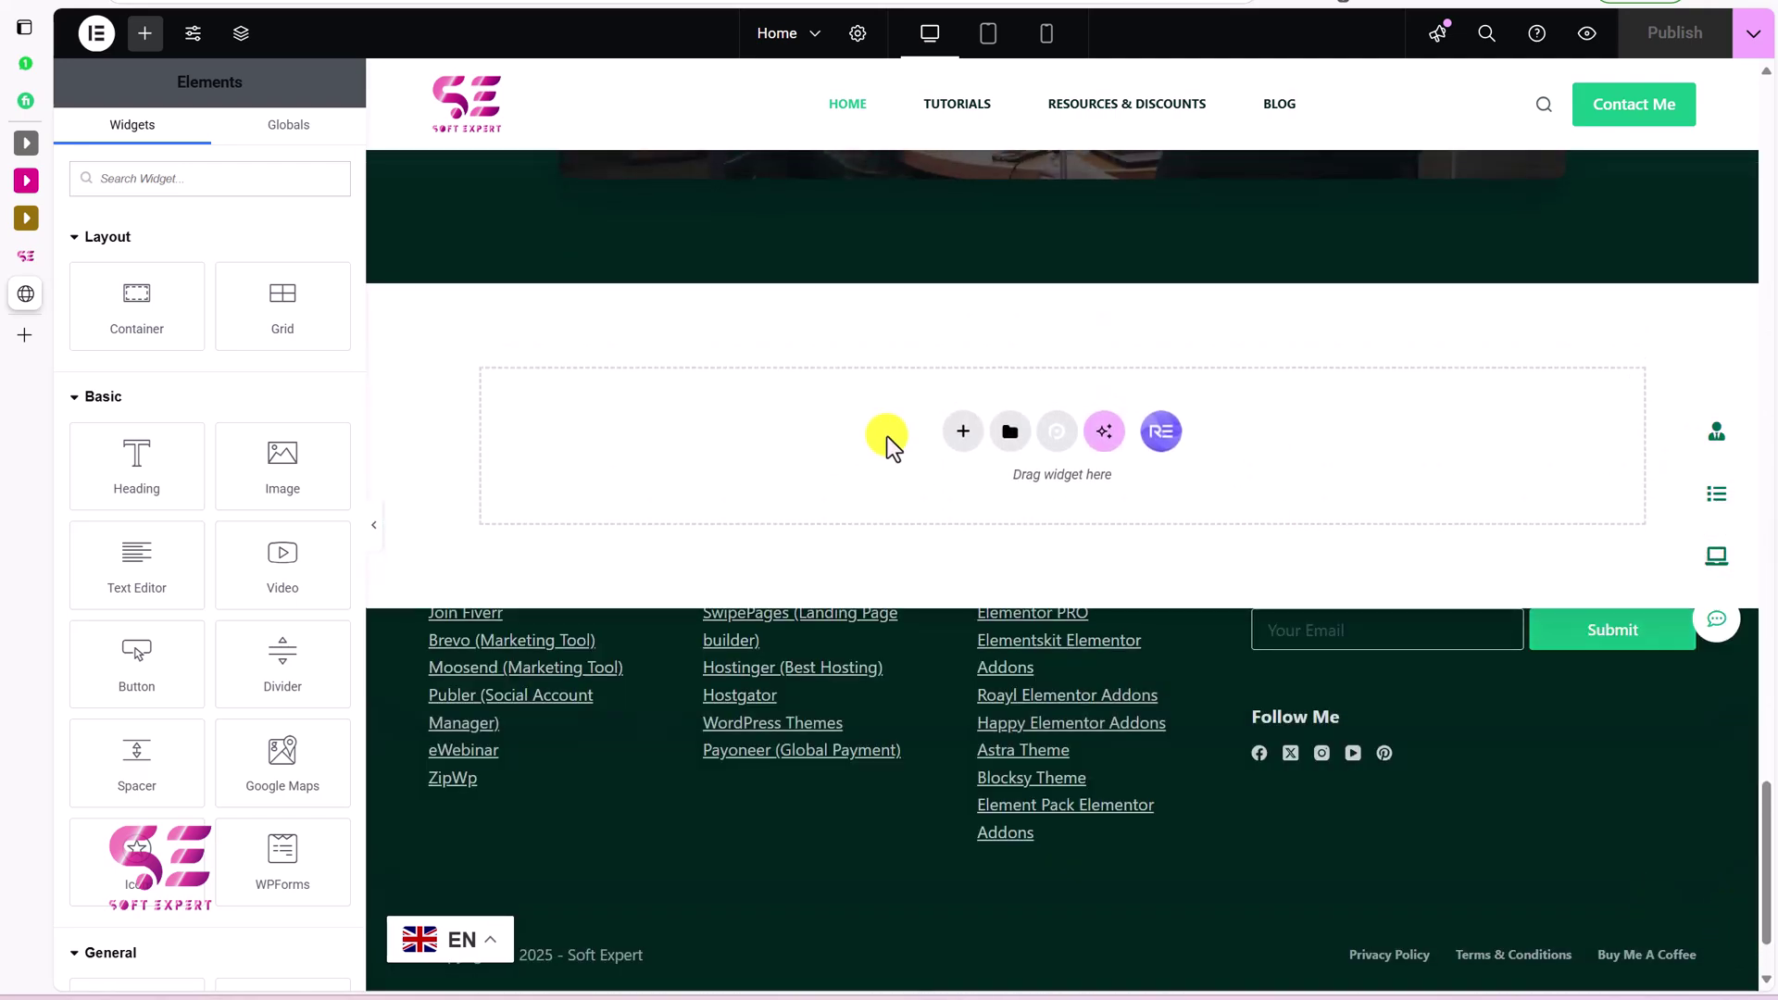
Search widgets for 'ht' and drop an HTML widget into the empty container.
click(172, 179)
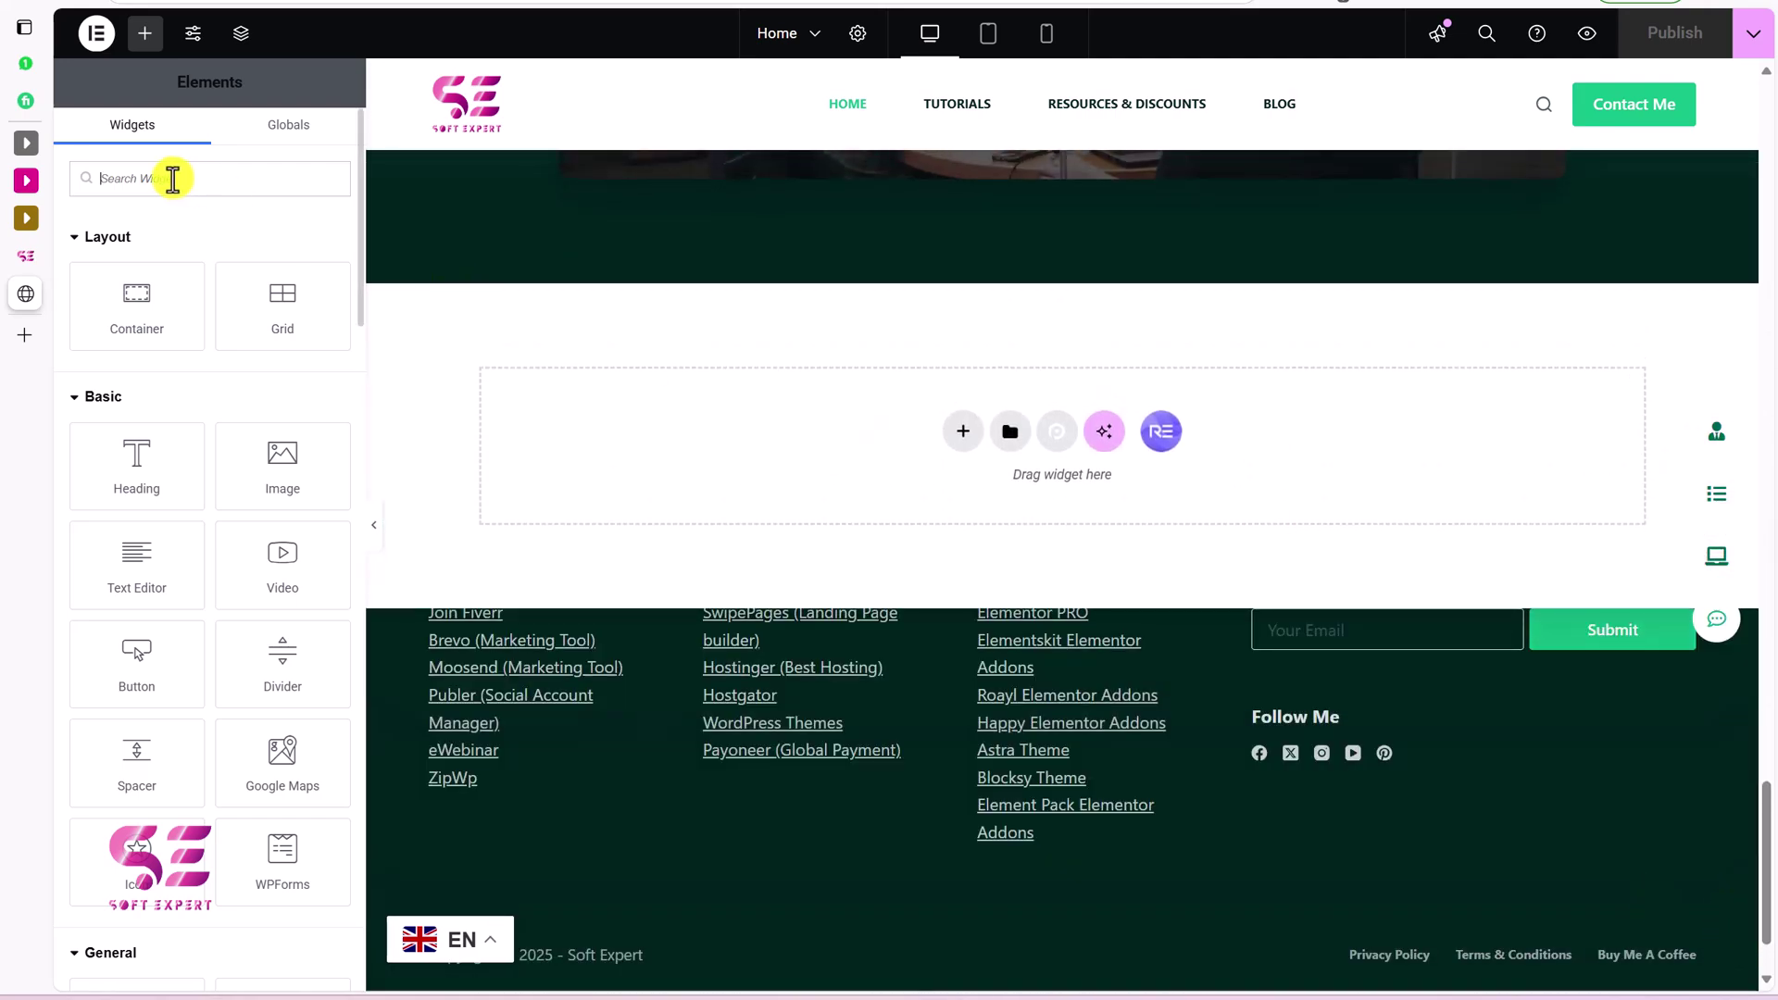
text(html)
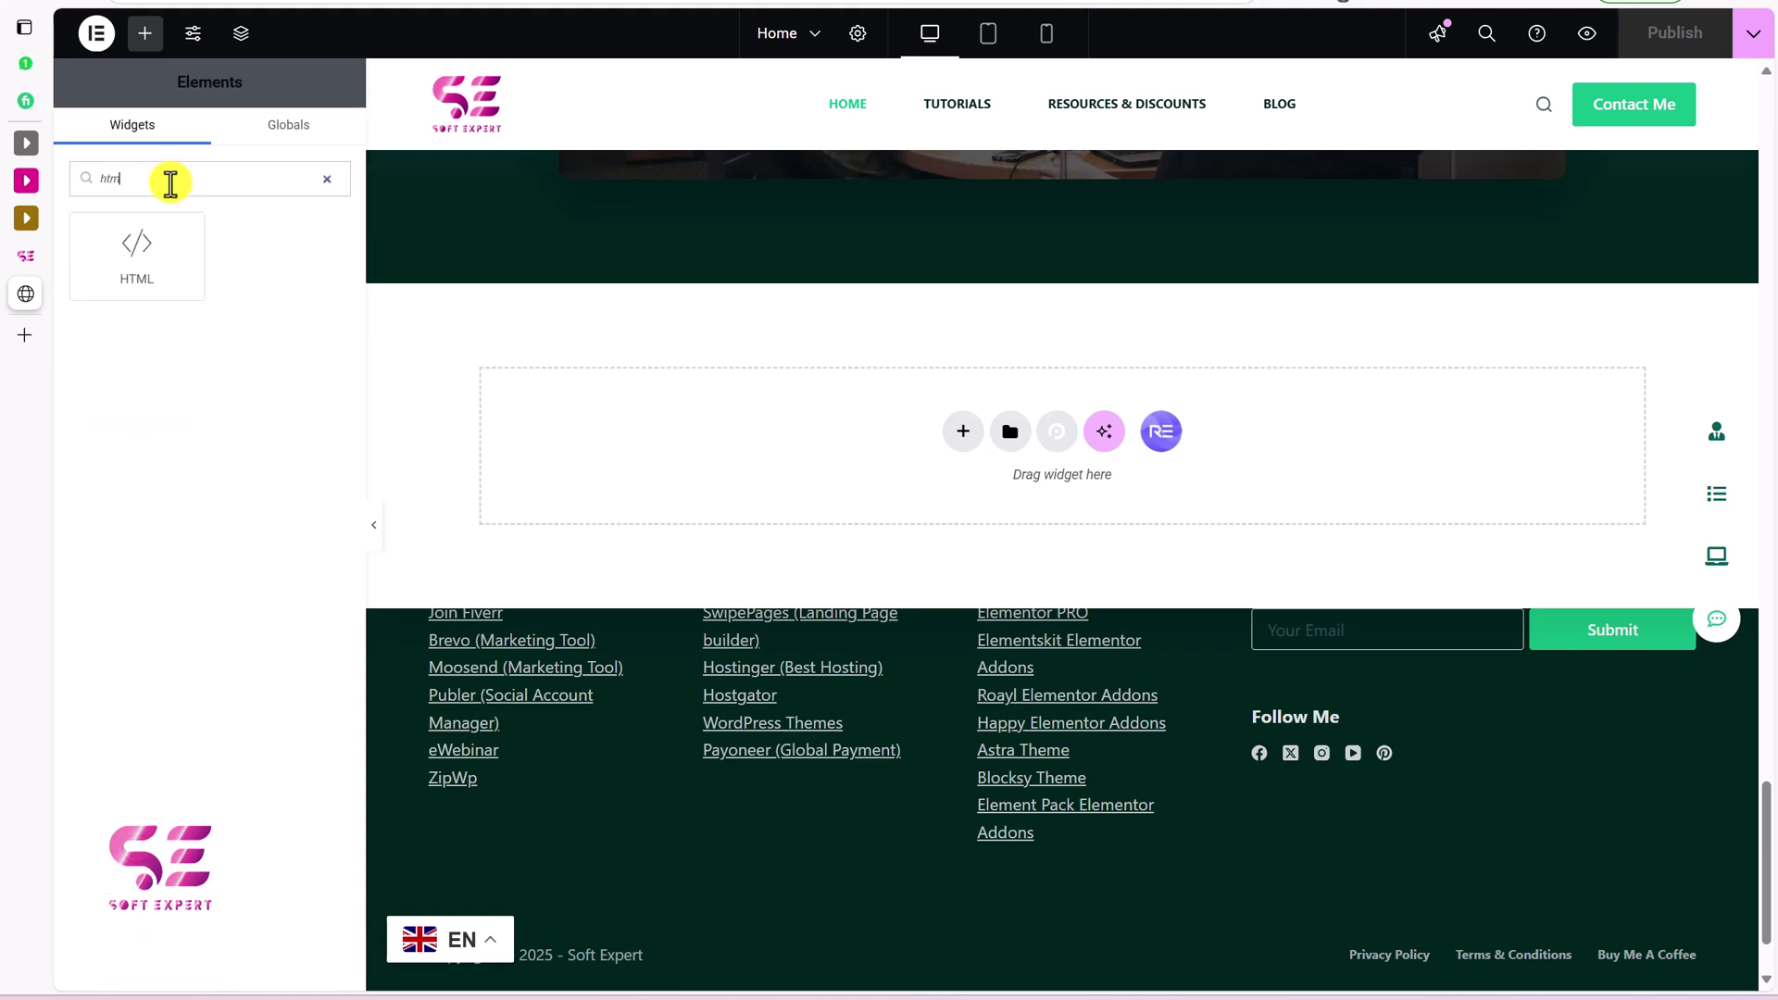
drag(139, 256, 551, 404)
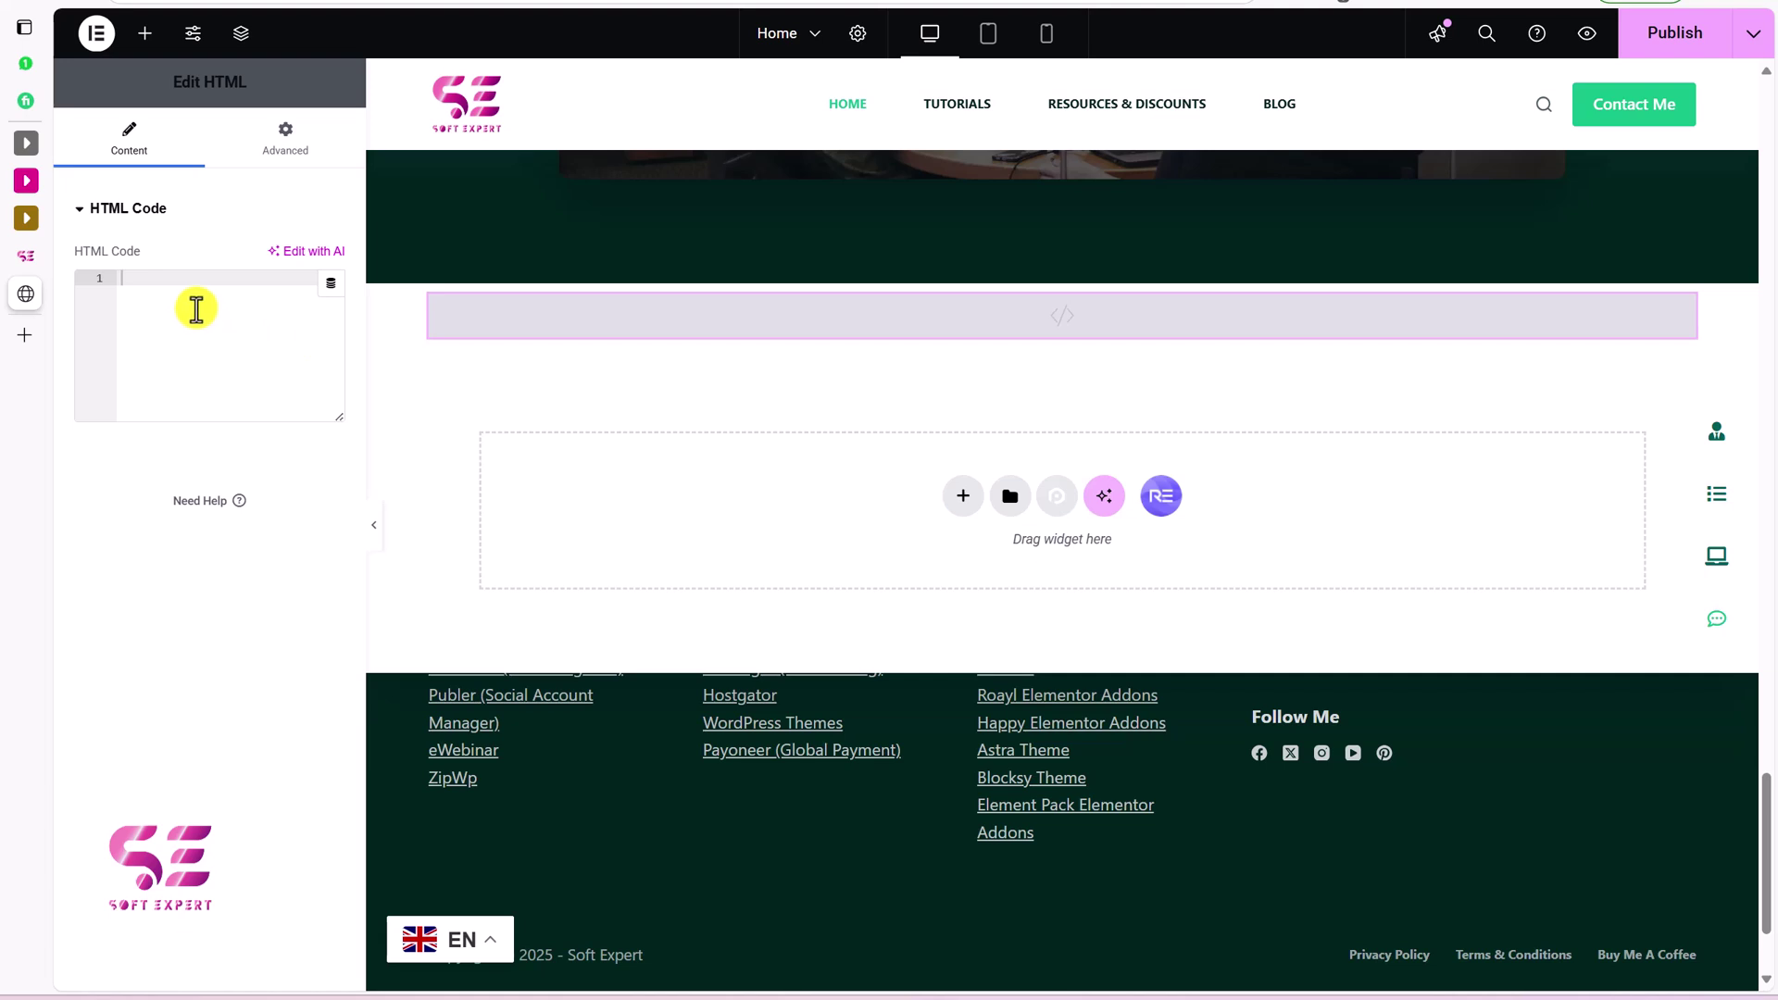
right_click(198, 311)
click(246, 508)
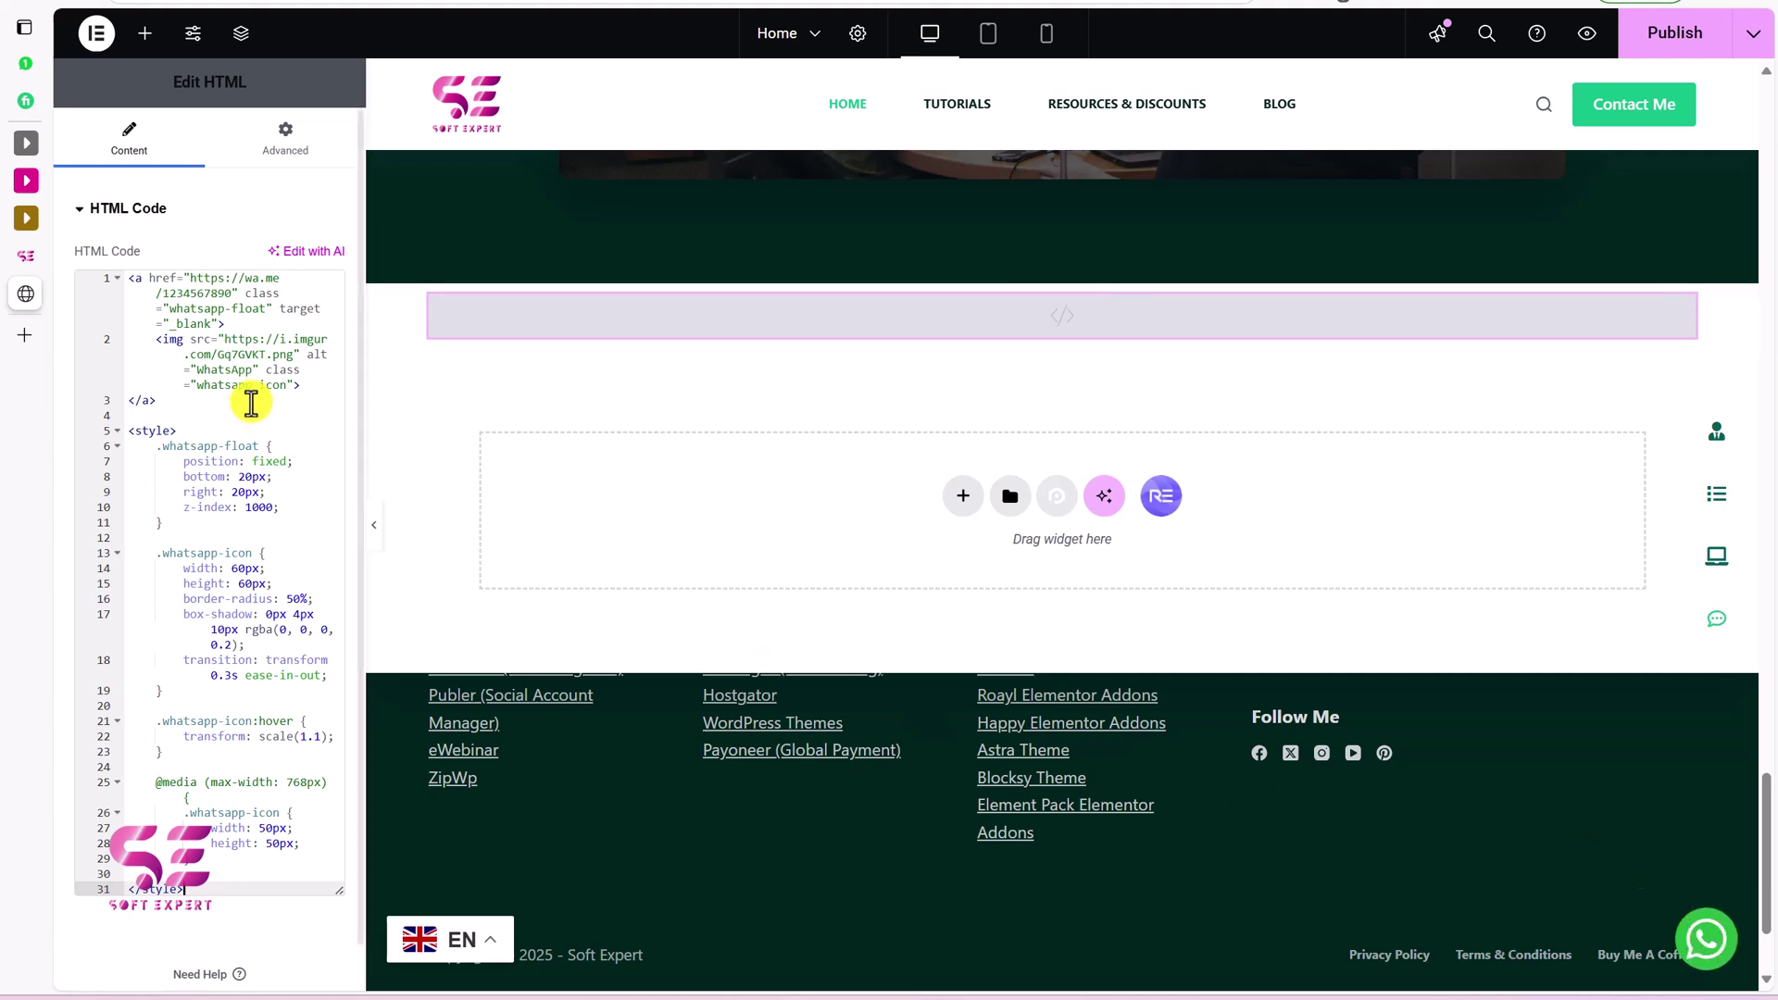
drag(224, 340, 290, 358)
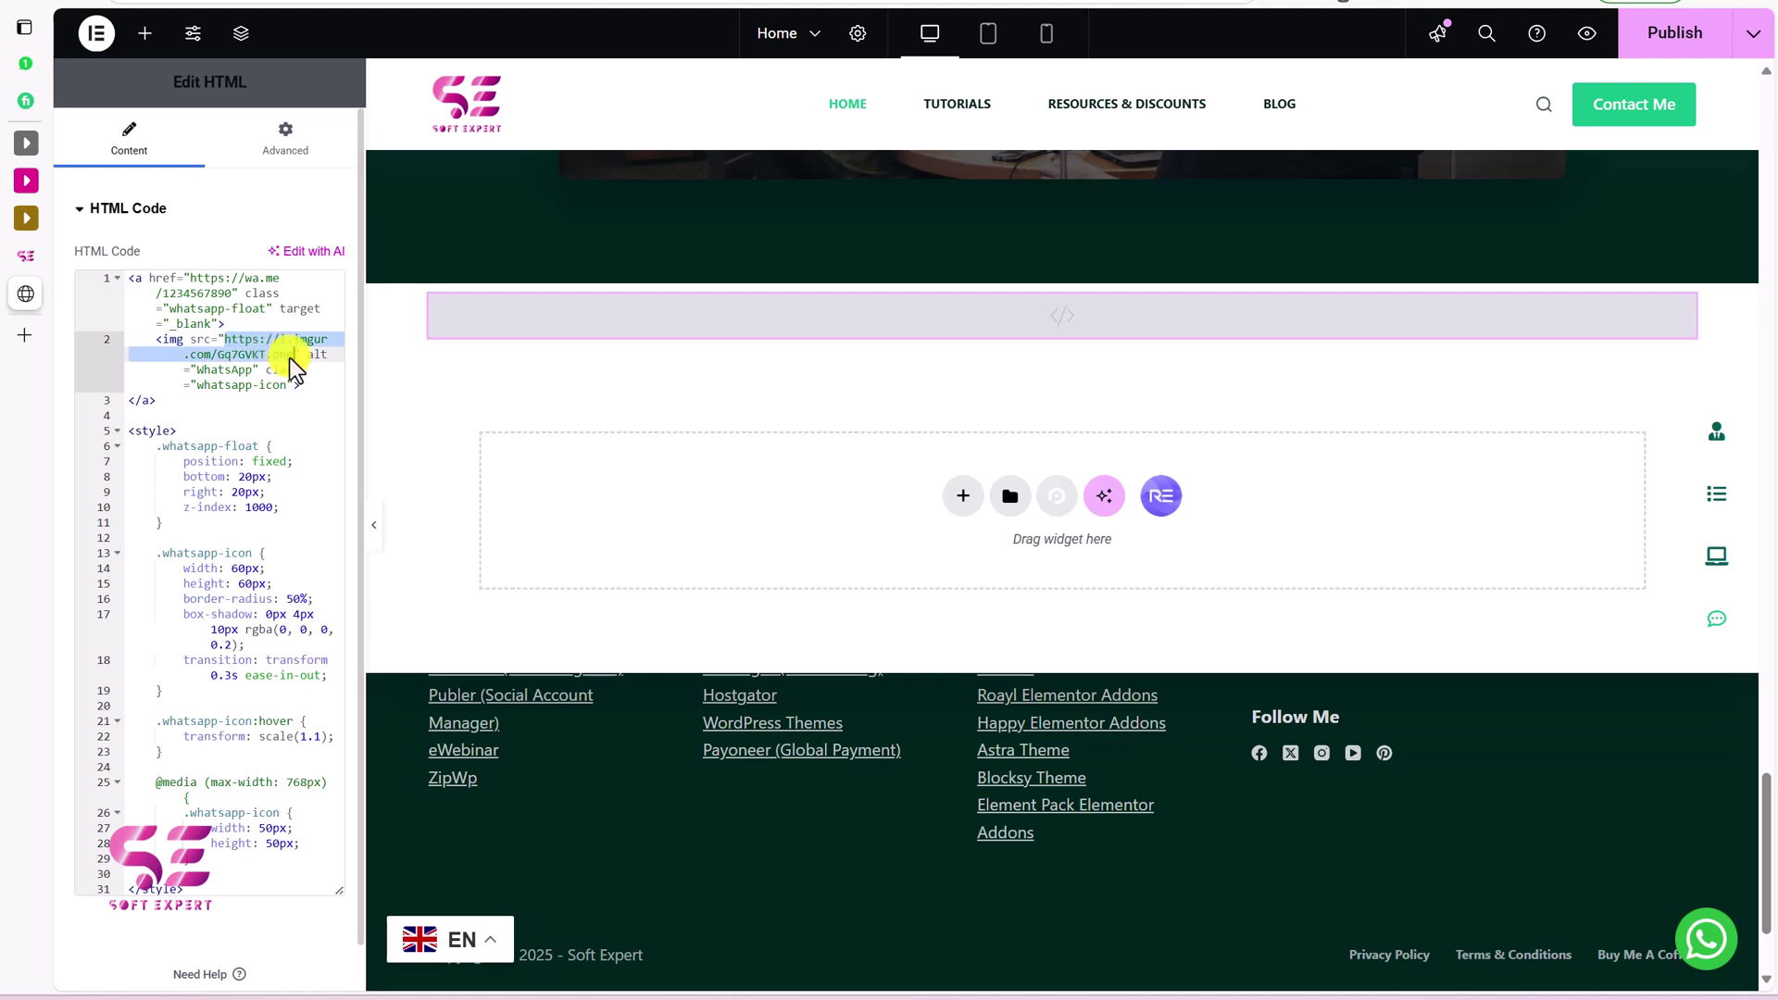
click(293, 361)
drag(139, 432, 238, 507)
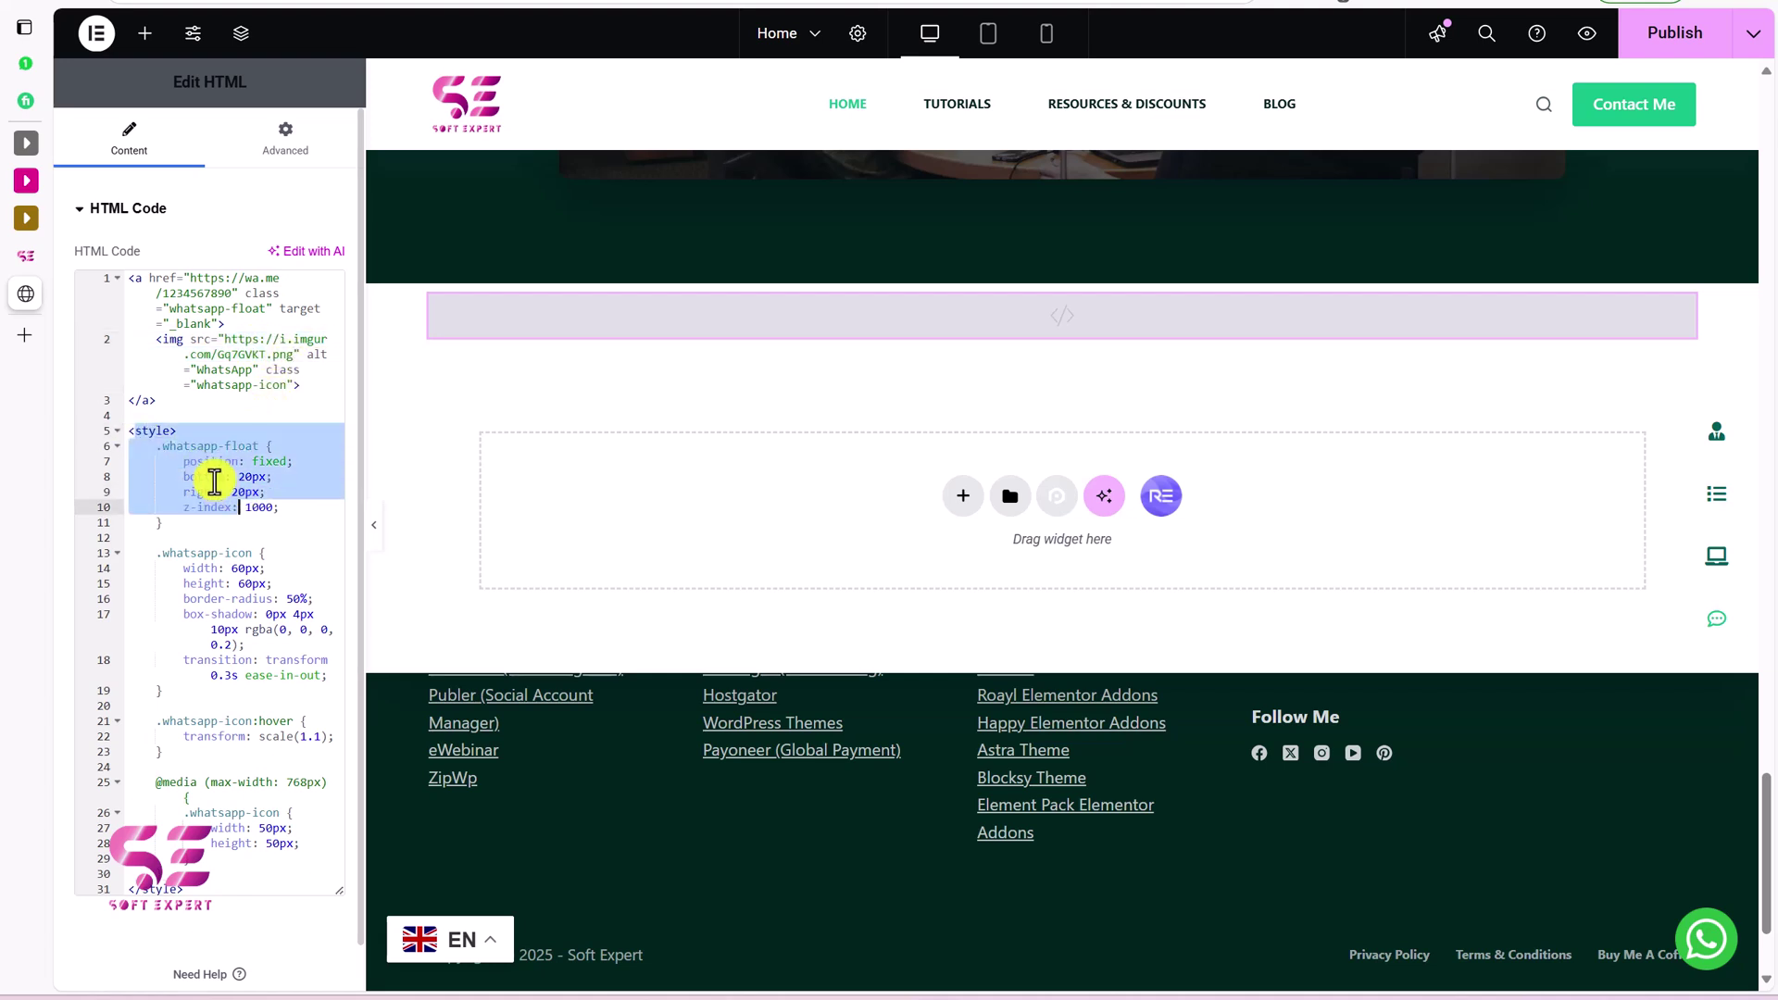
key(Right)
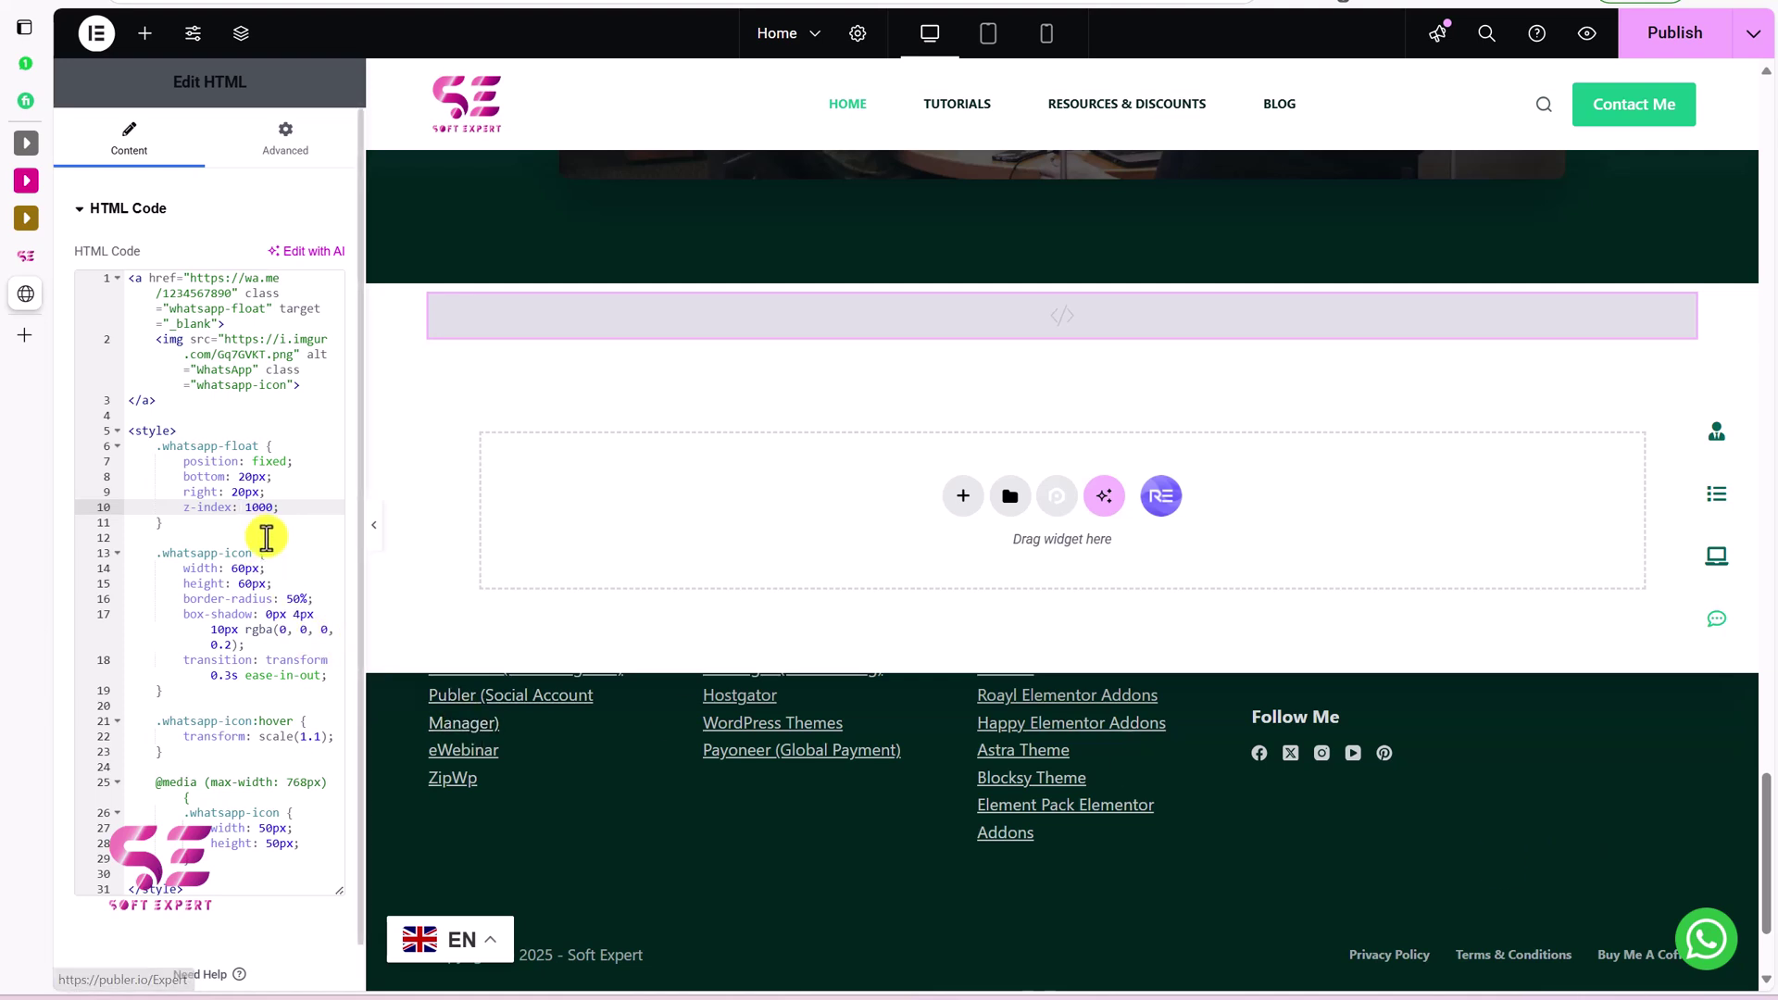
scroll(278, 512, down, 1)
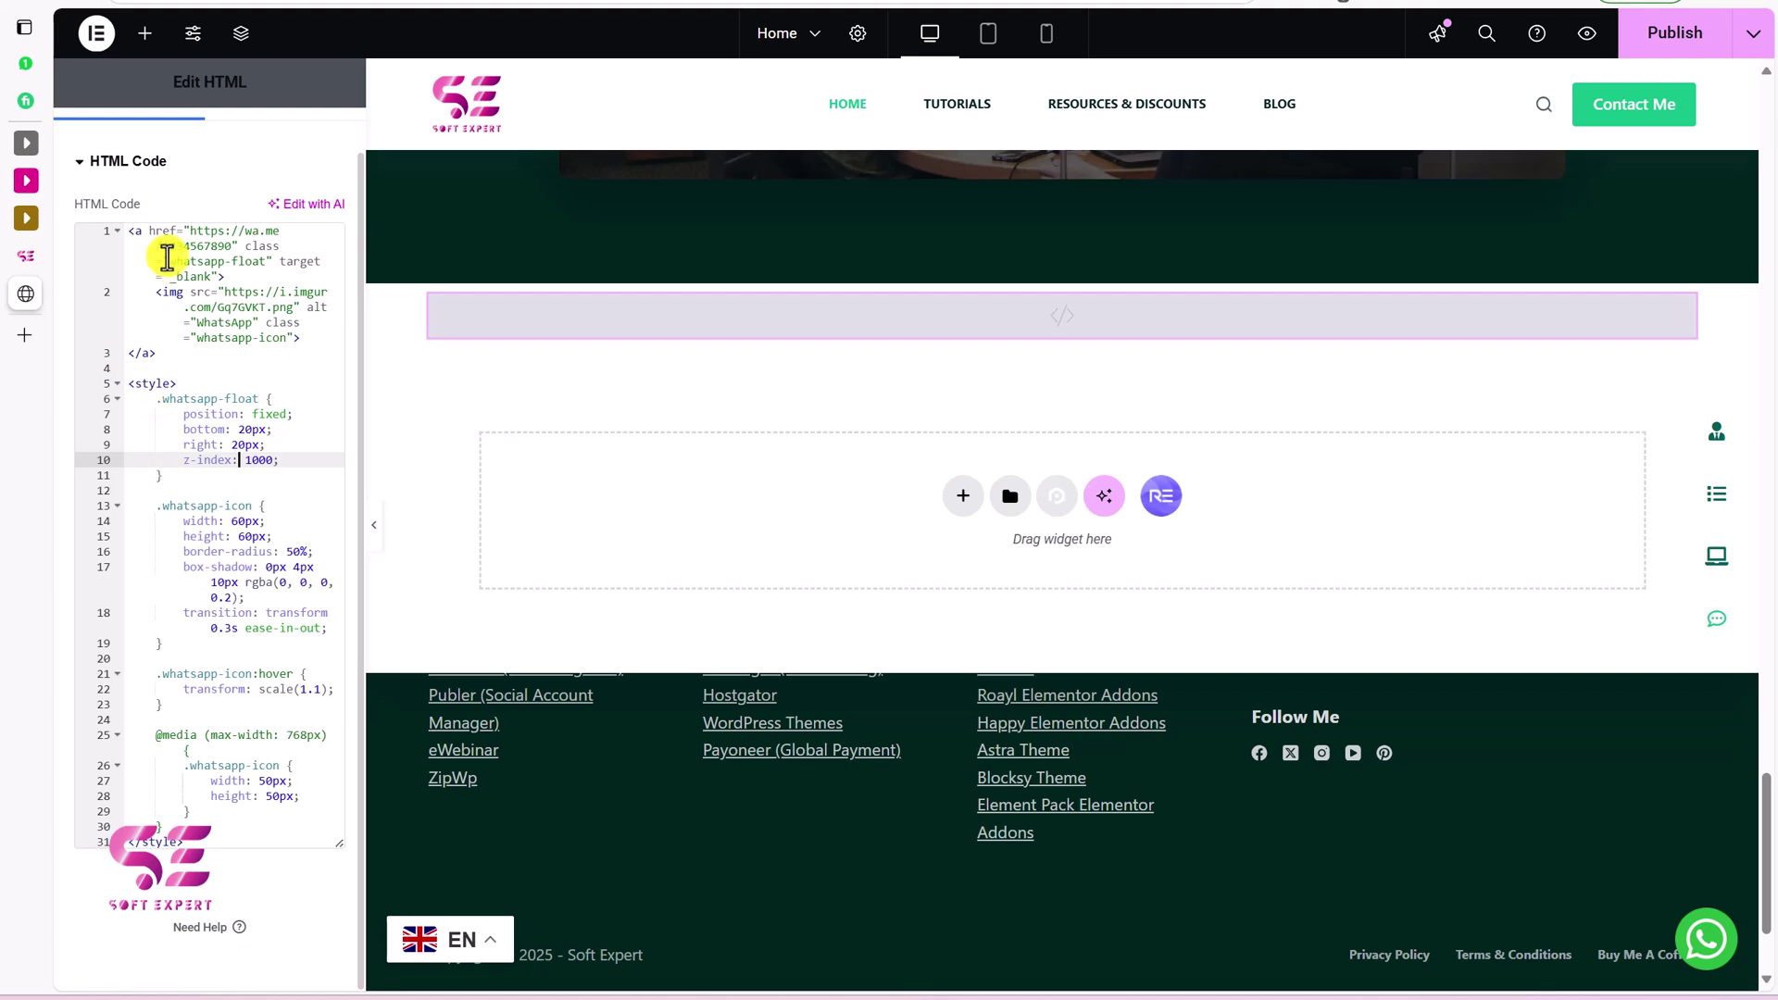
click(163, 247)
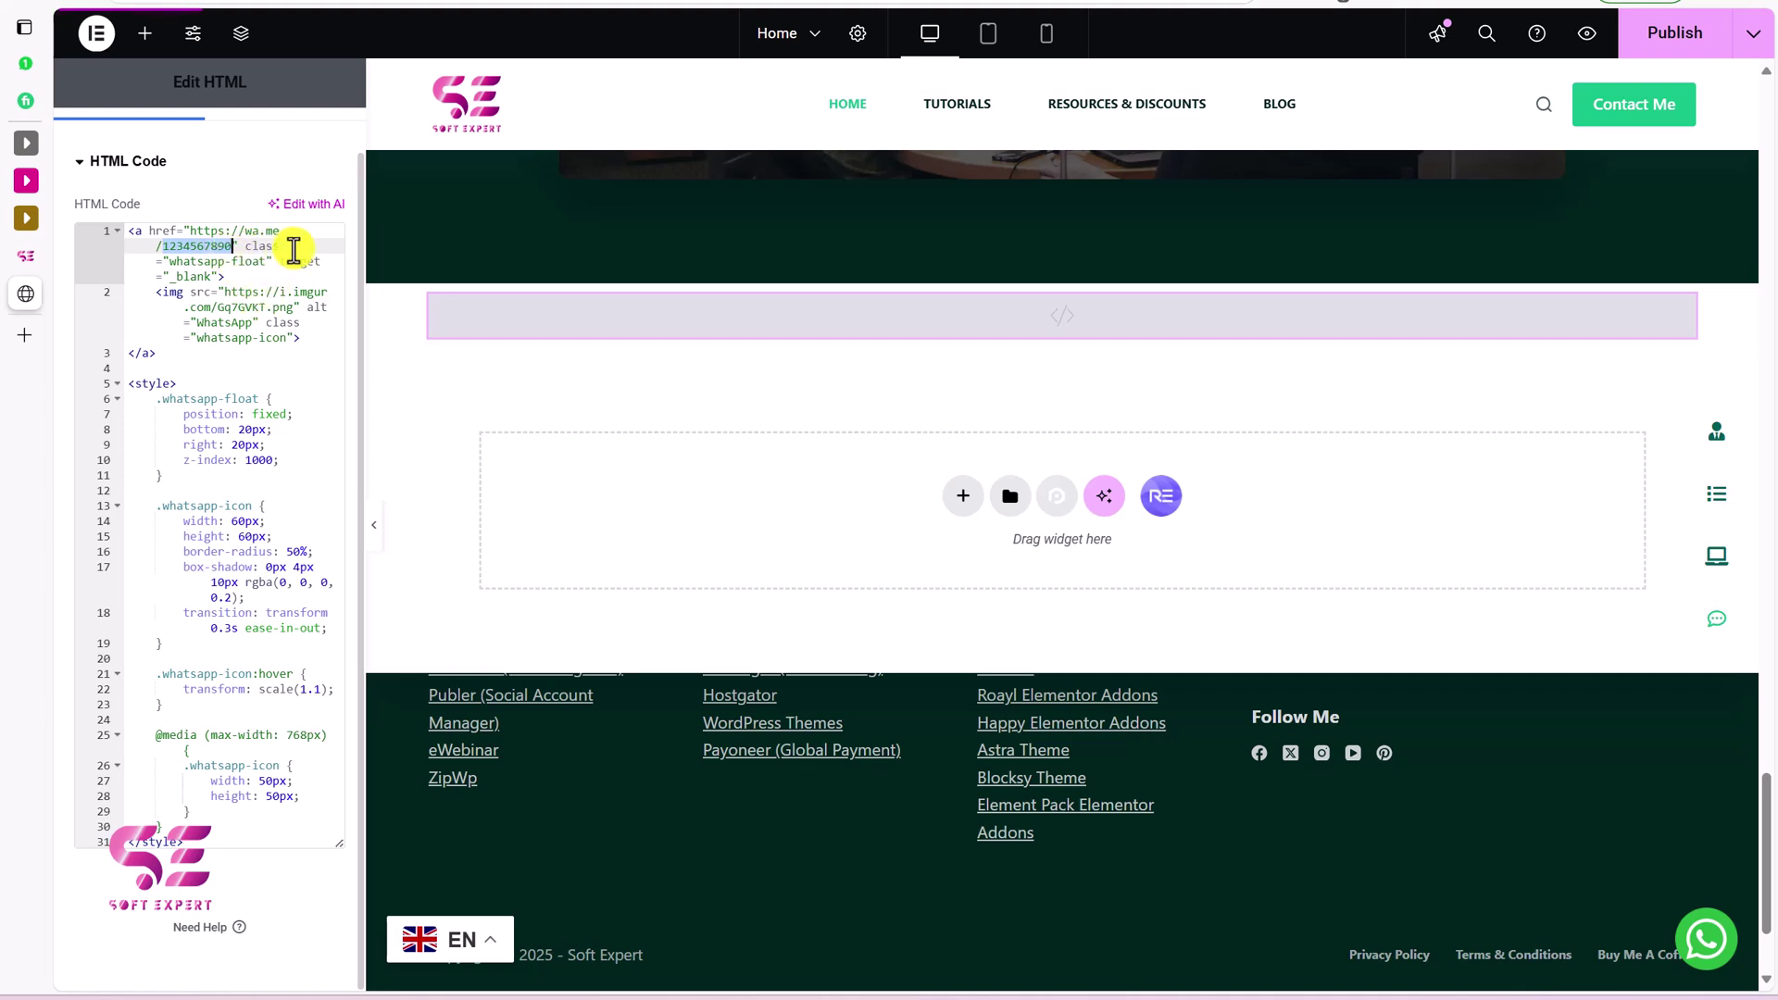
key(ctrl+v)
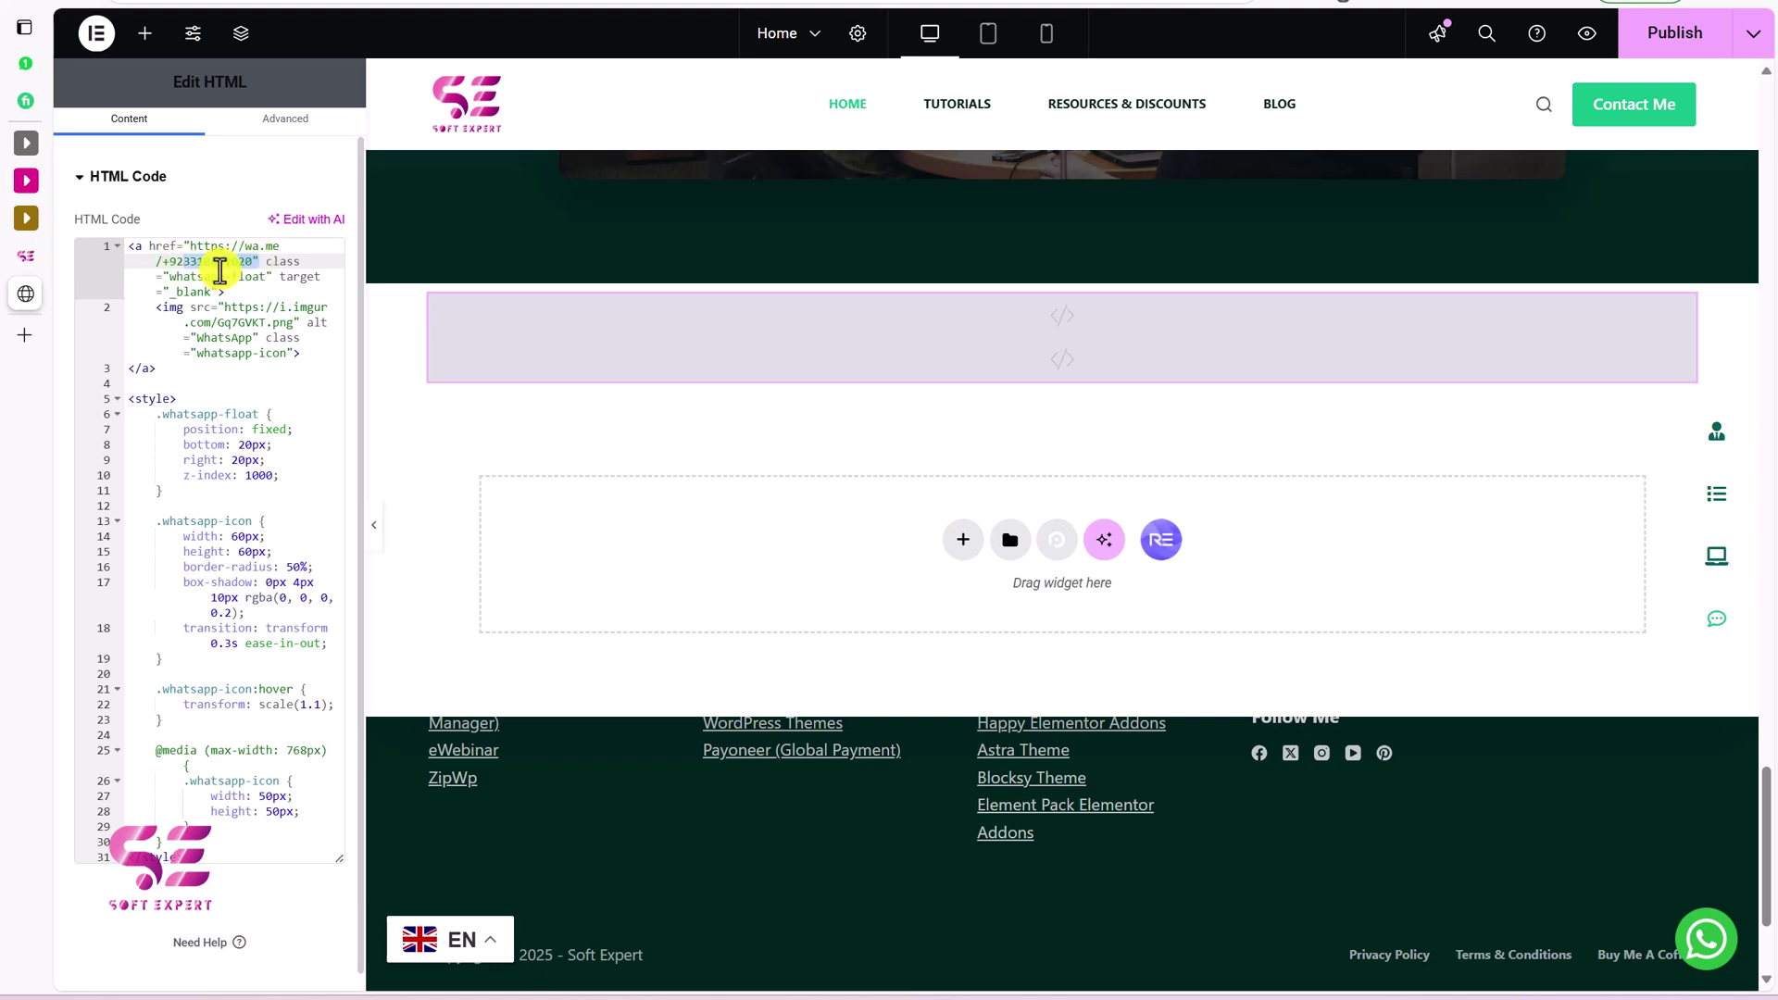
click(219, 270)
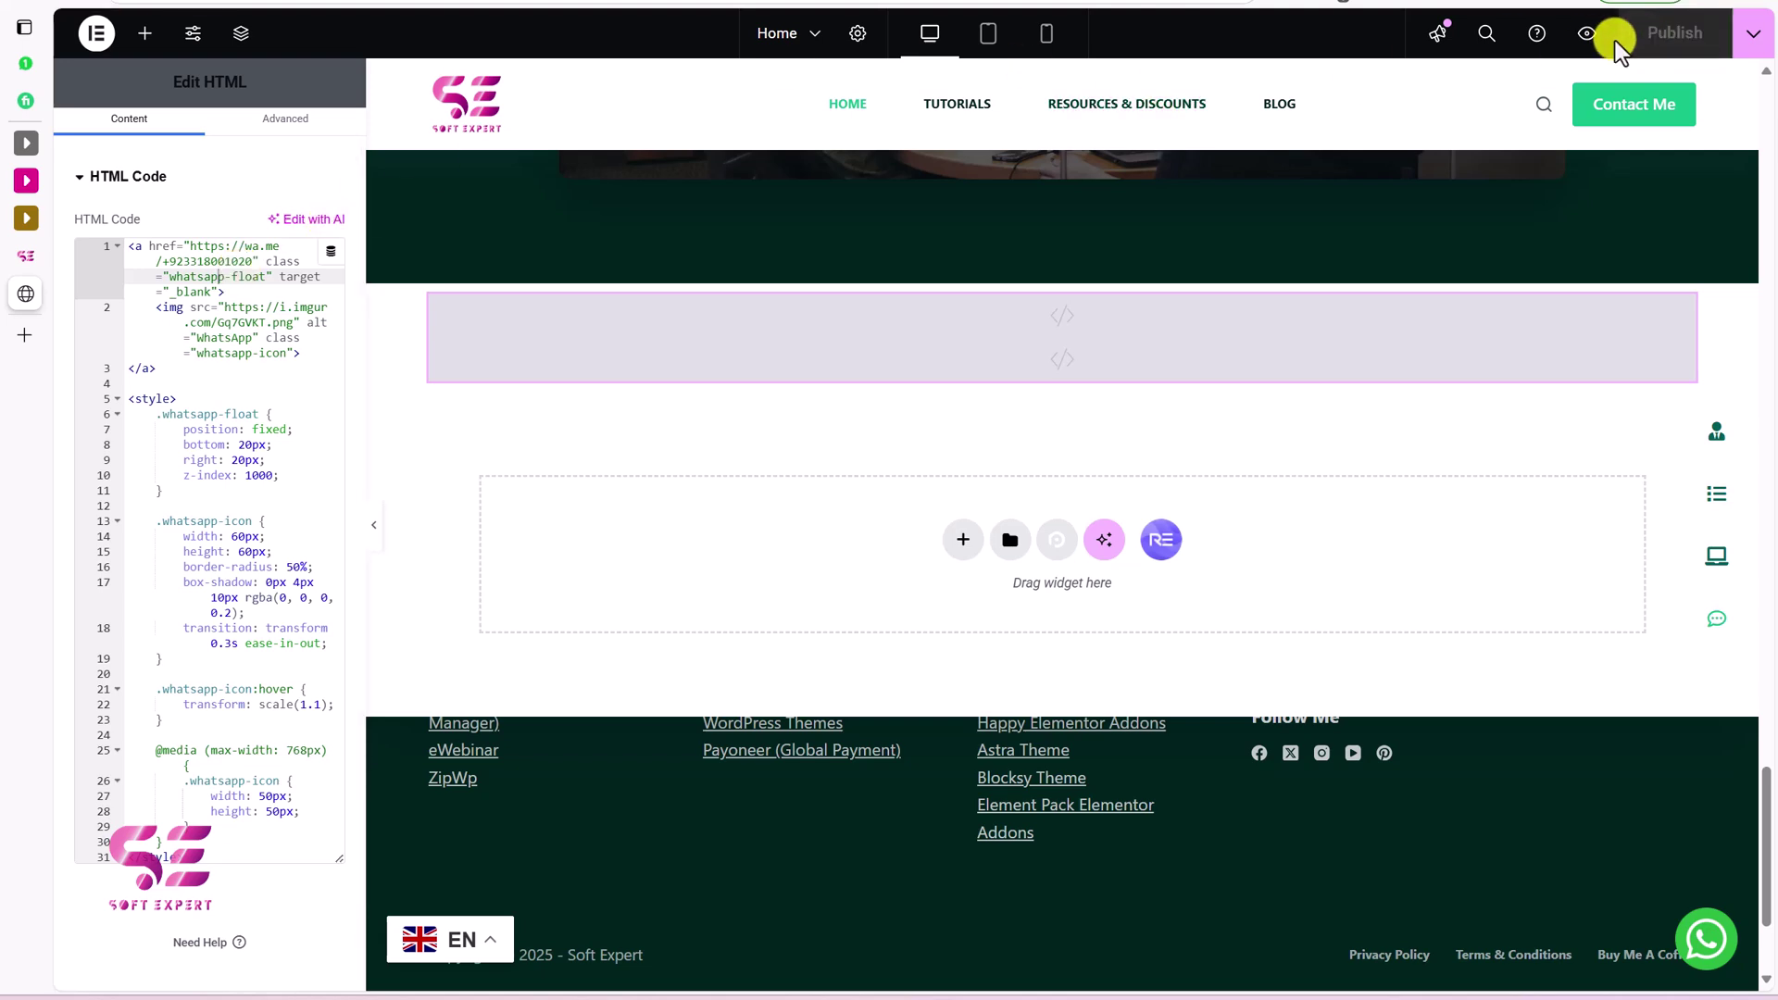
click(1587, 37)
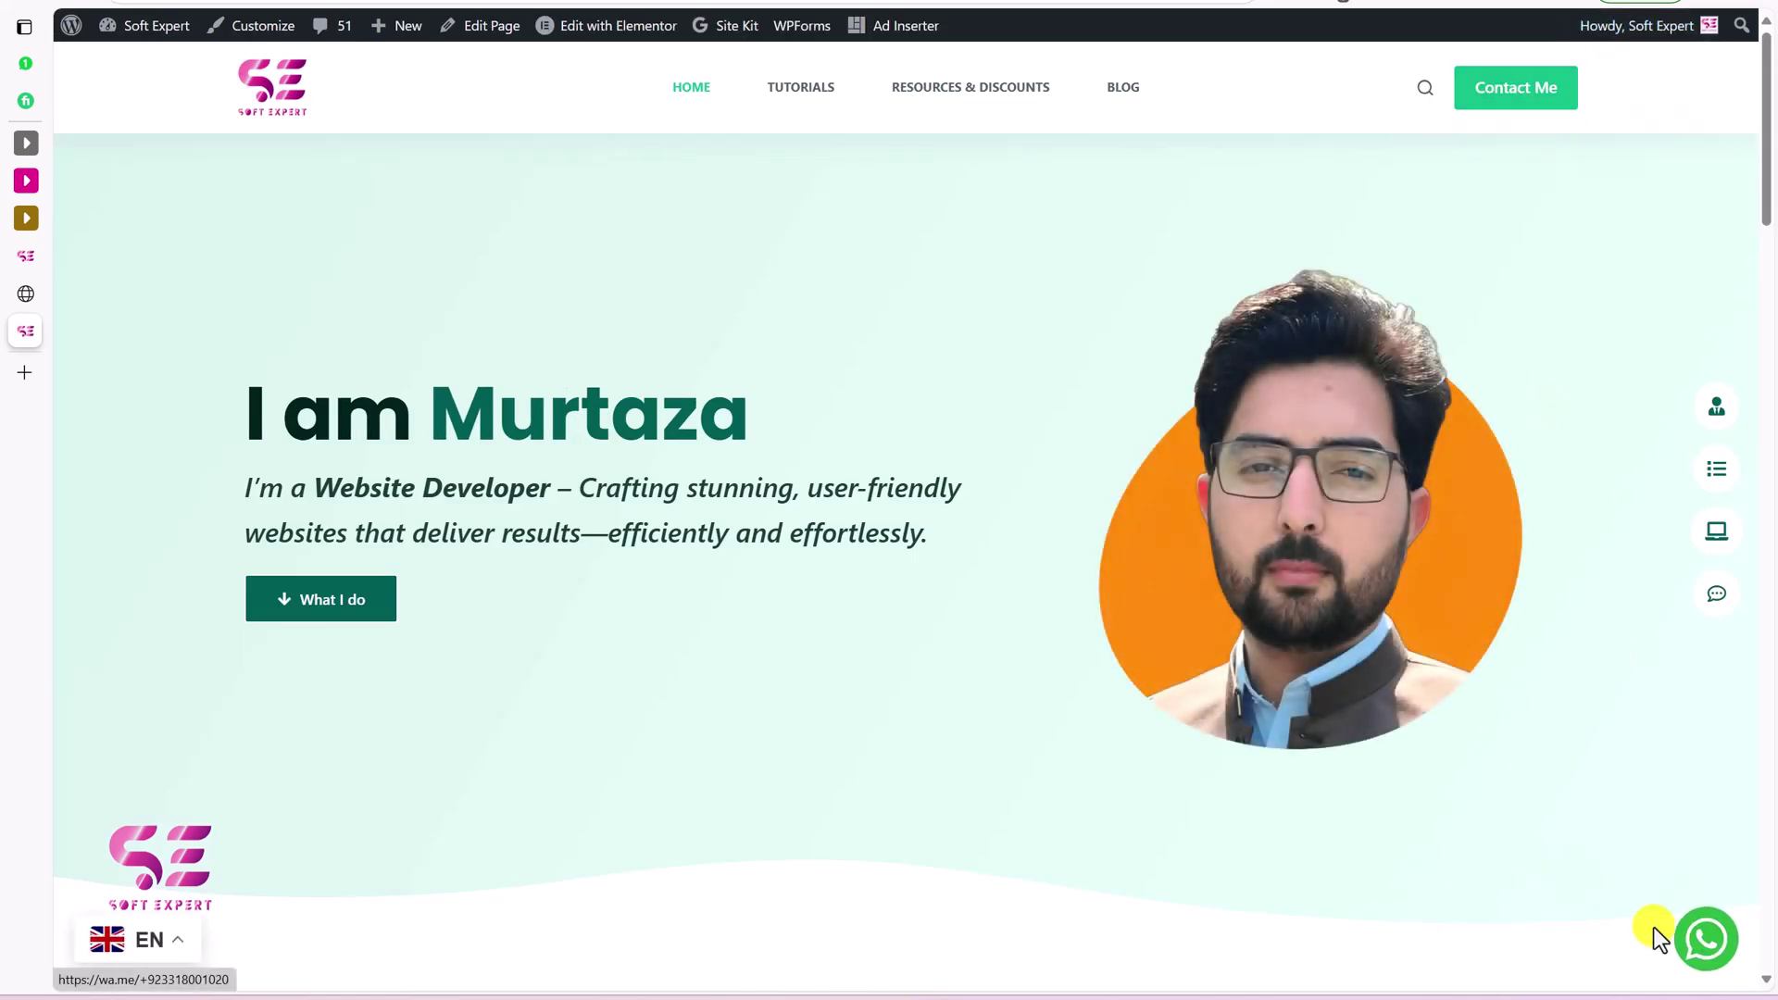
Scroll through the updated home page preview and open the developer tools.
scroll(1238, 817, down, 5)
scroll(1239, 816, down, 10)
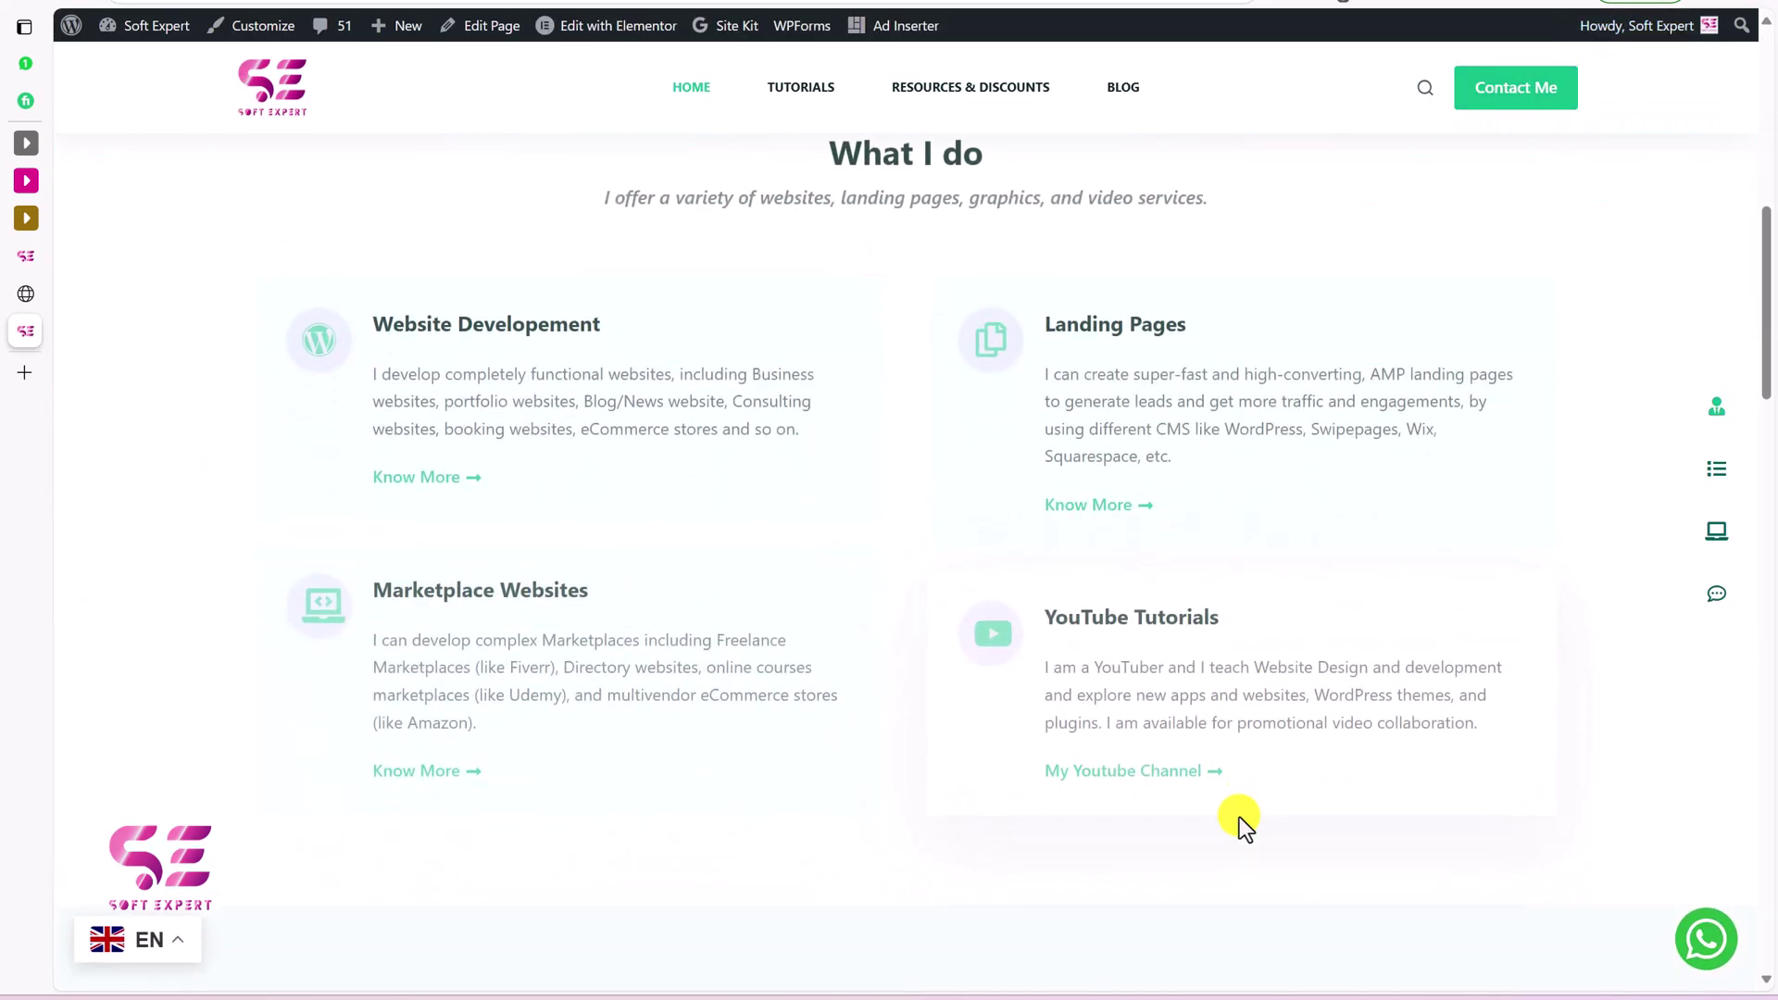
scroll(1237, 776, down, 20)
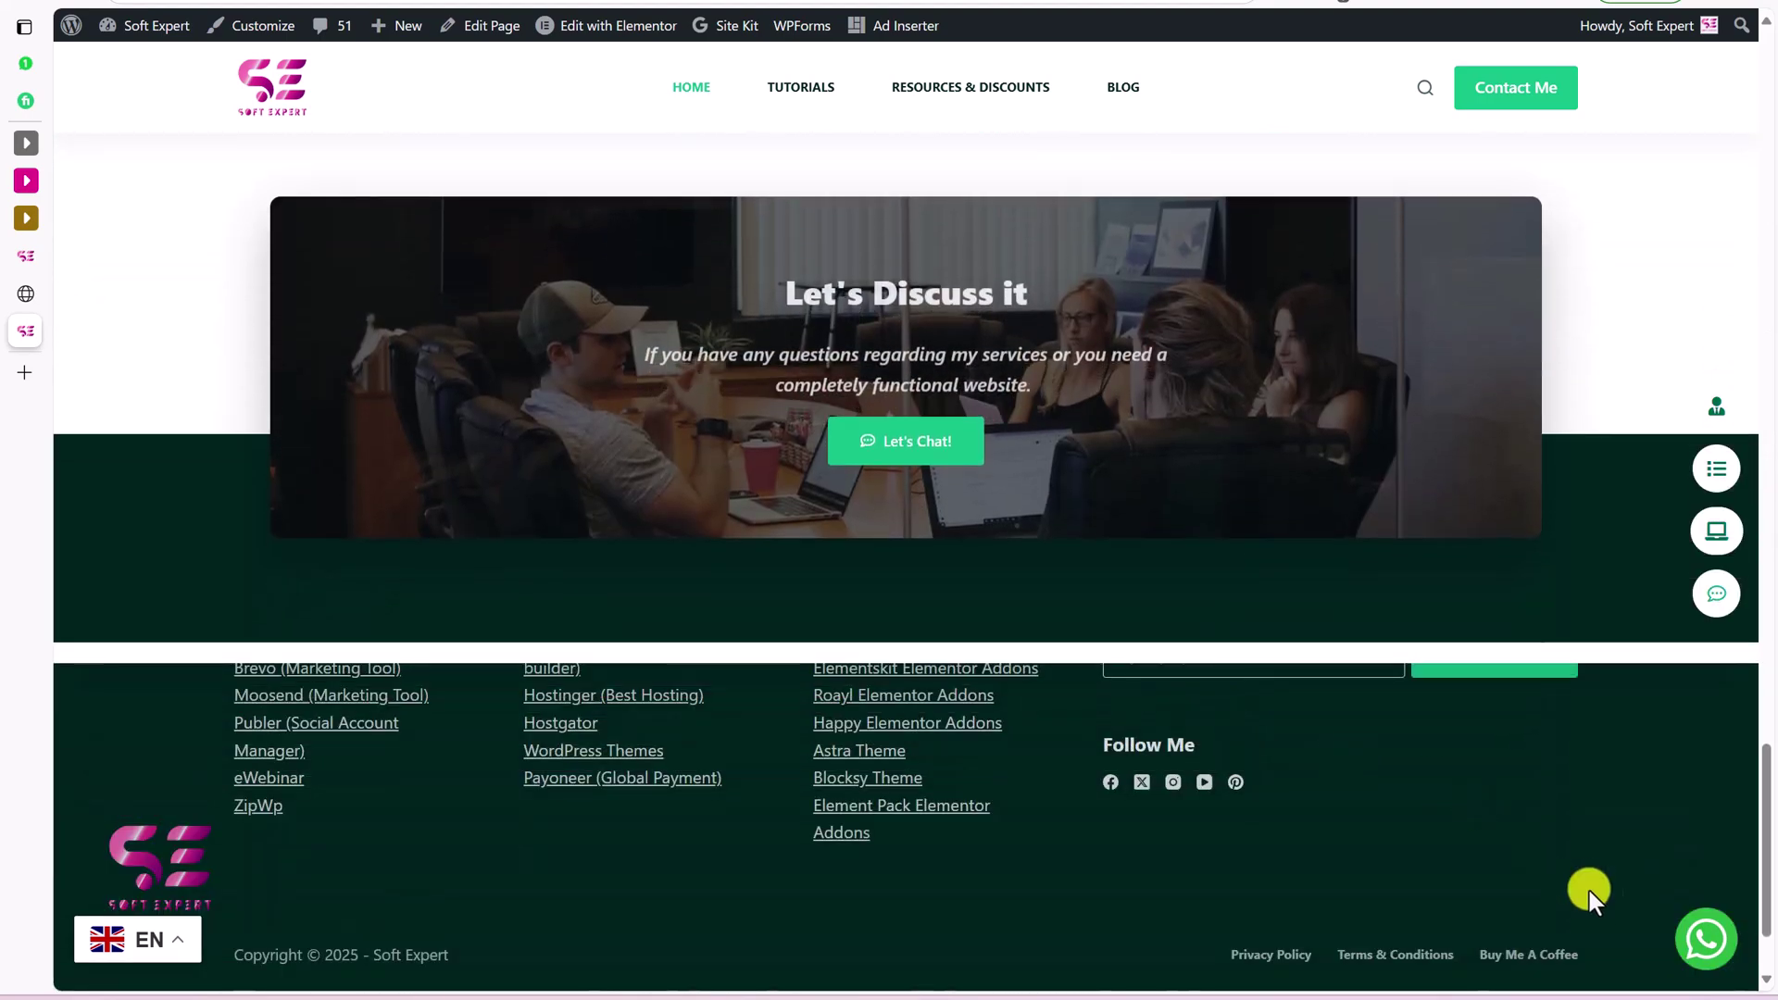
scroll(1332, 743, up, 10)
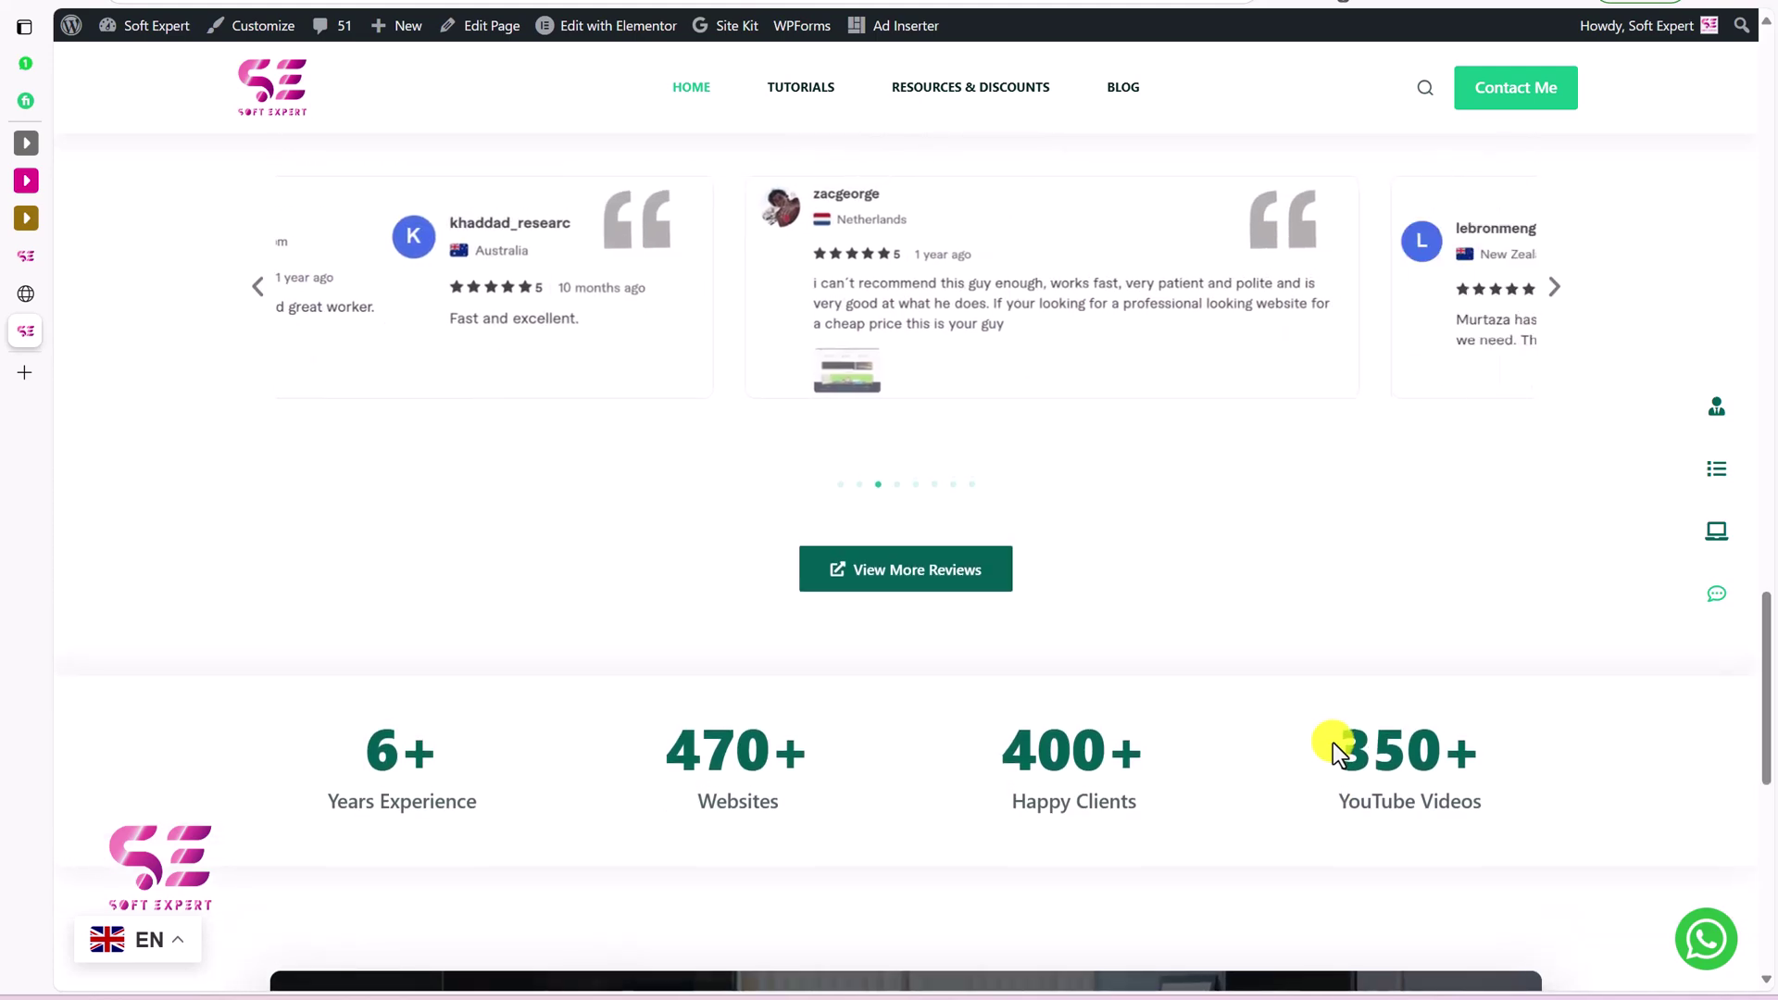
right_click(785, 513)
click(826, 494)
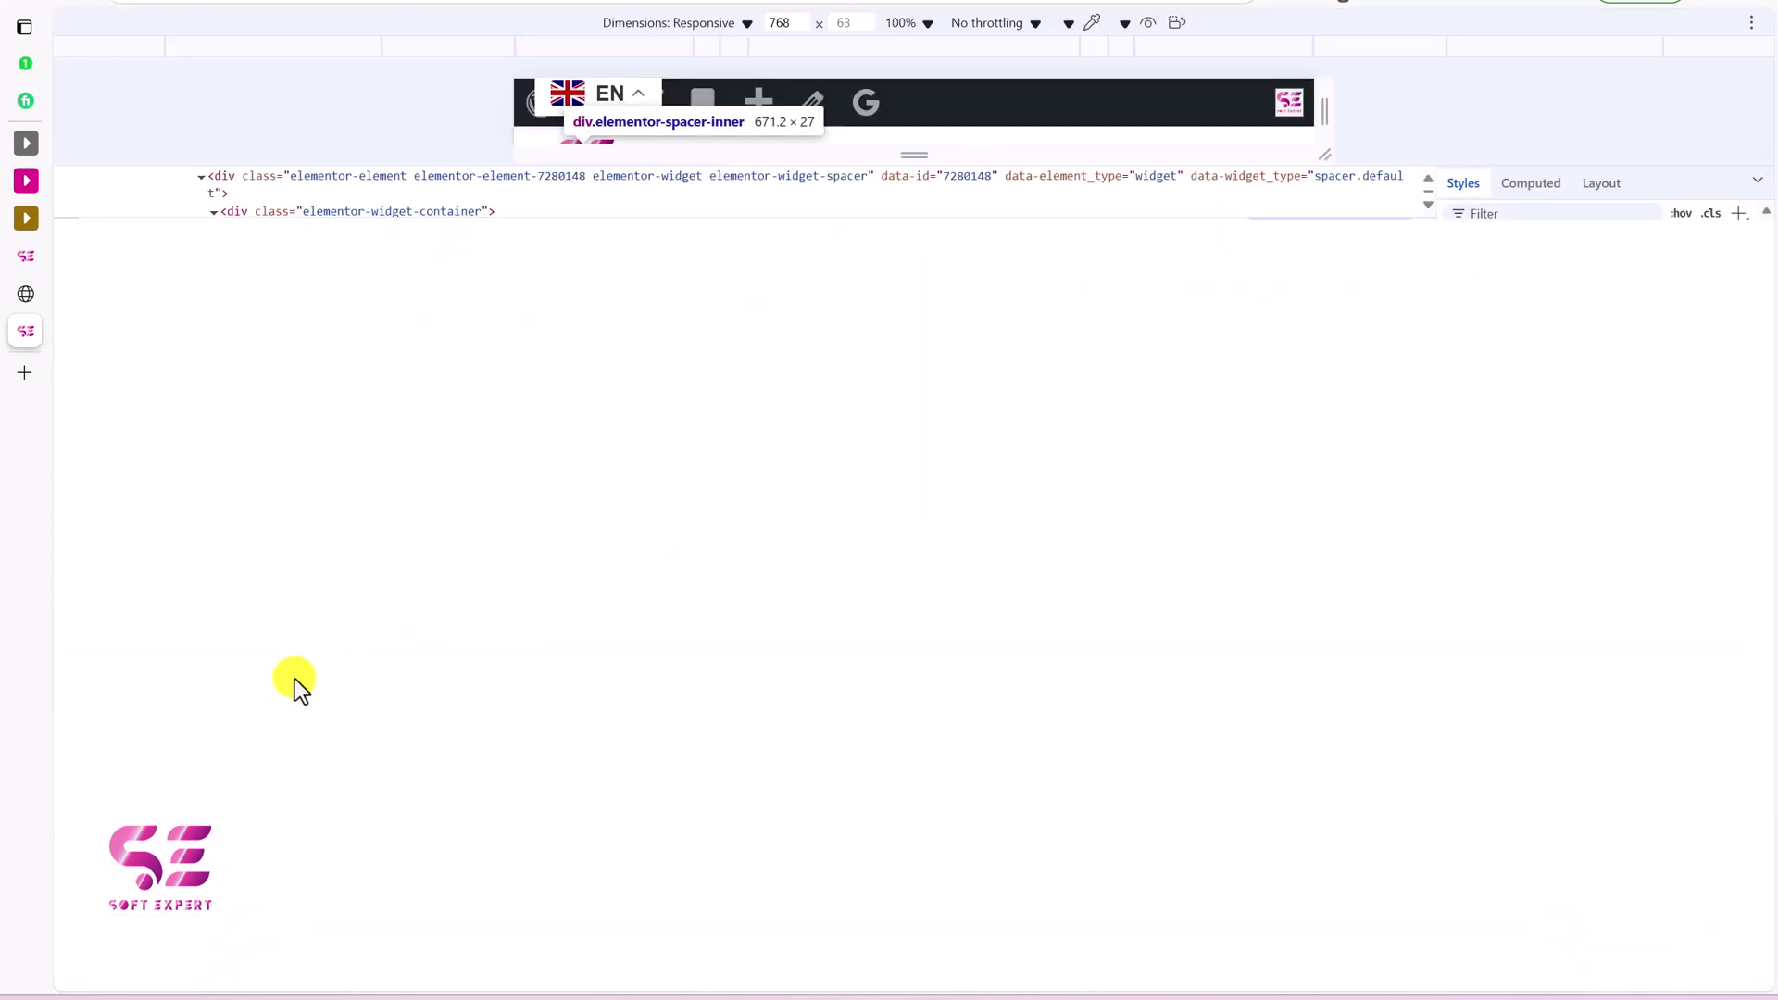
Check the floating button at mobile widths including 425 px, then close the developer tools.
scroll(1025, 472, up, 6)
scroll(1022, 477, up, 6)
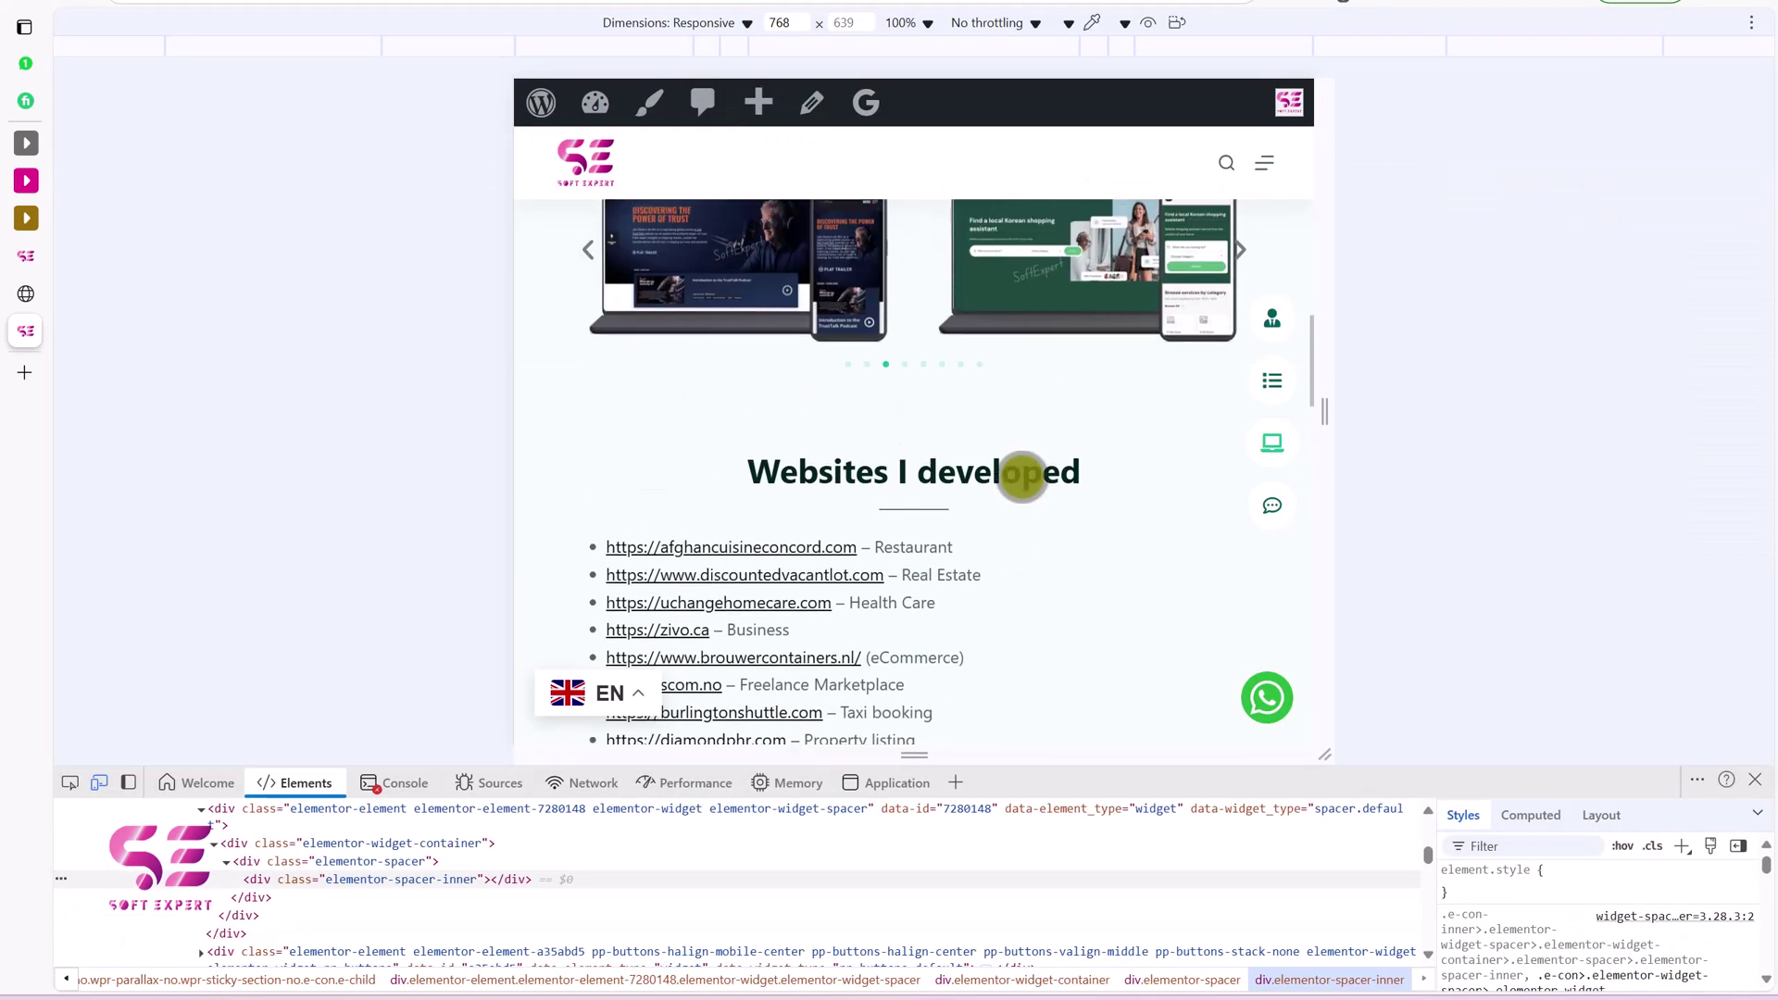
click(741, 46)
click(714, 46)
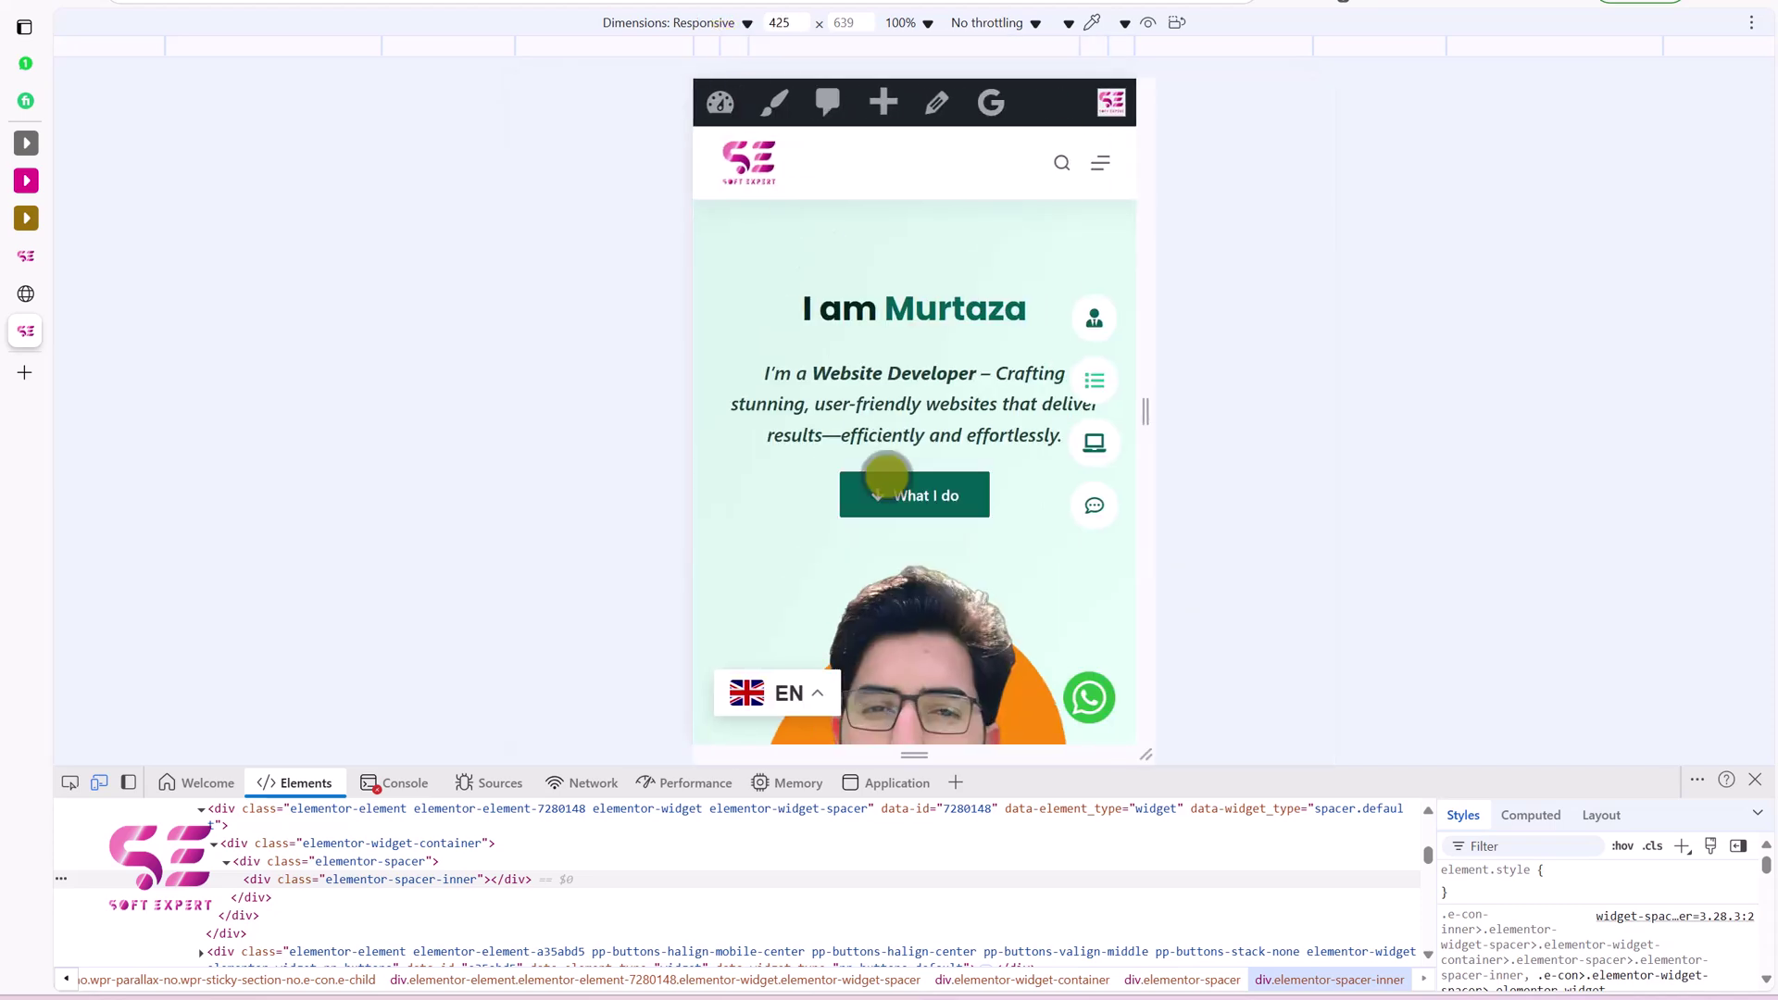
scroll(887, 476, down, 15)
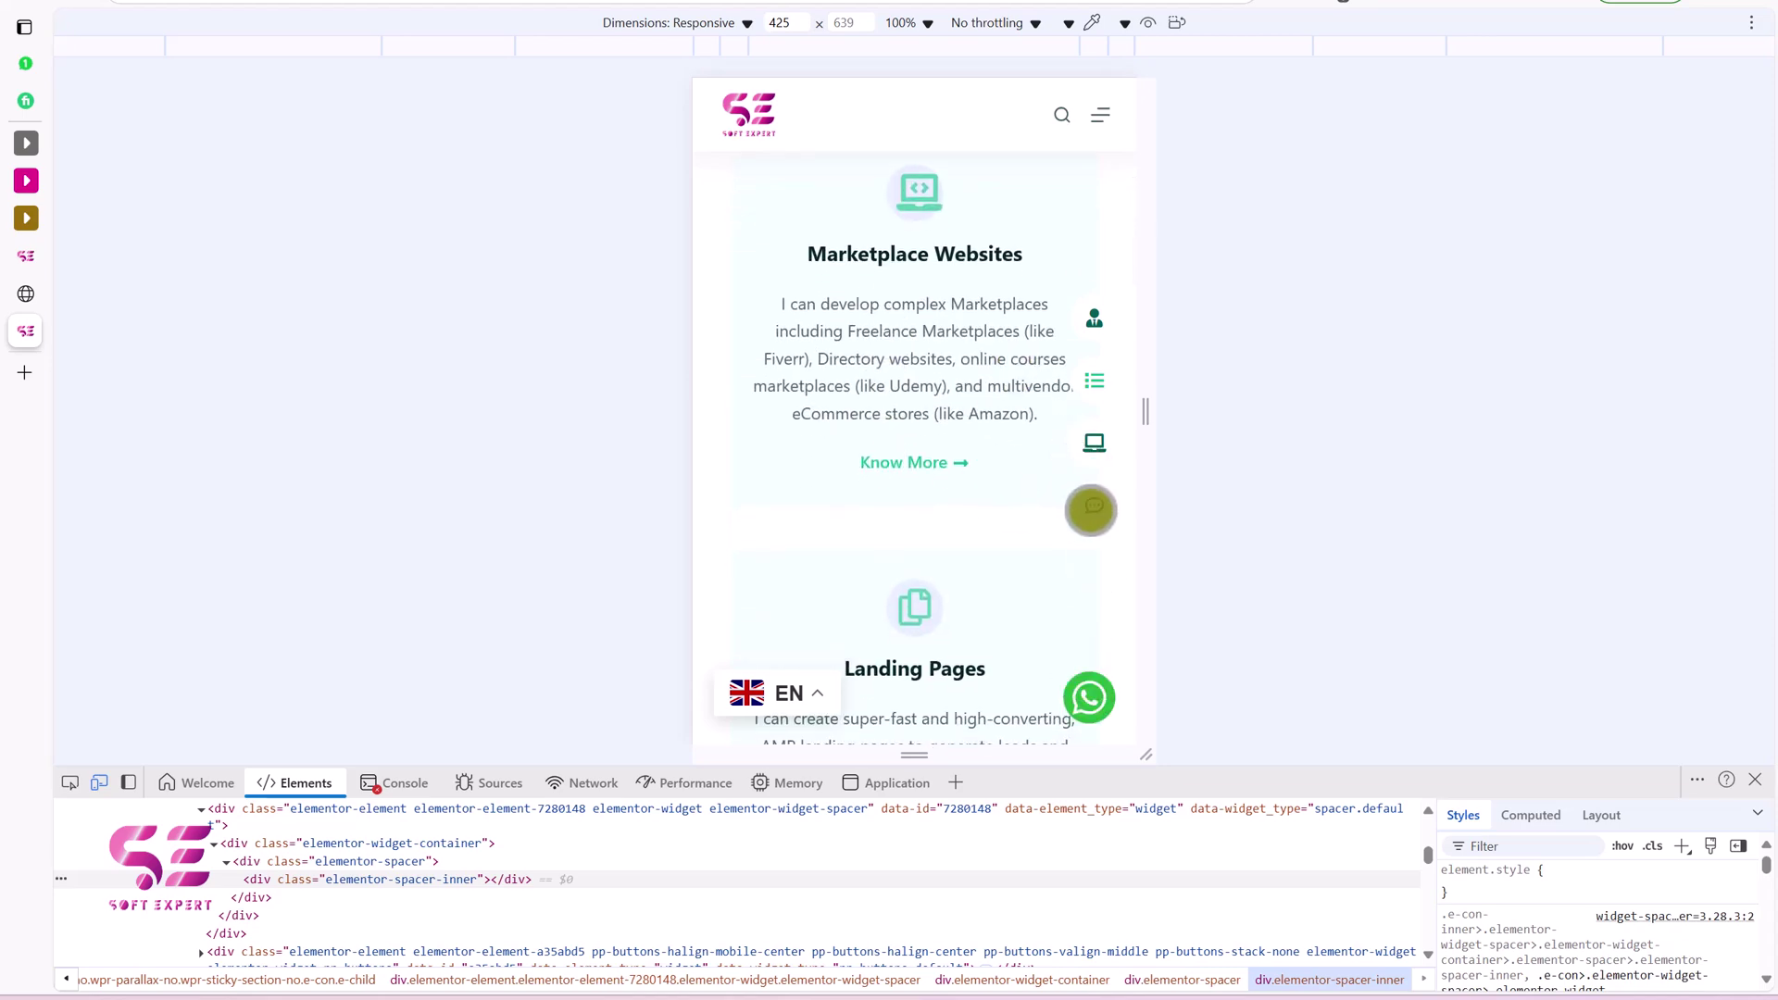
click(1093, 505)
click(99, 774)
click(1754, 779)
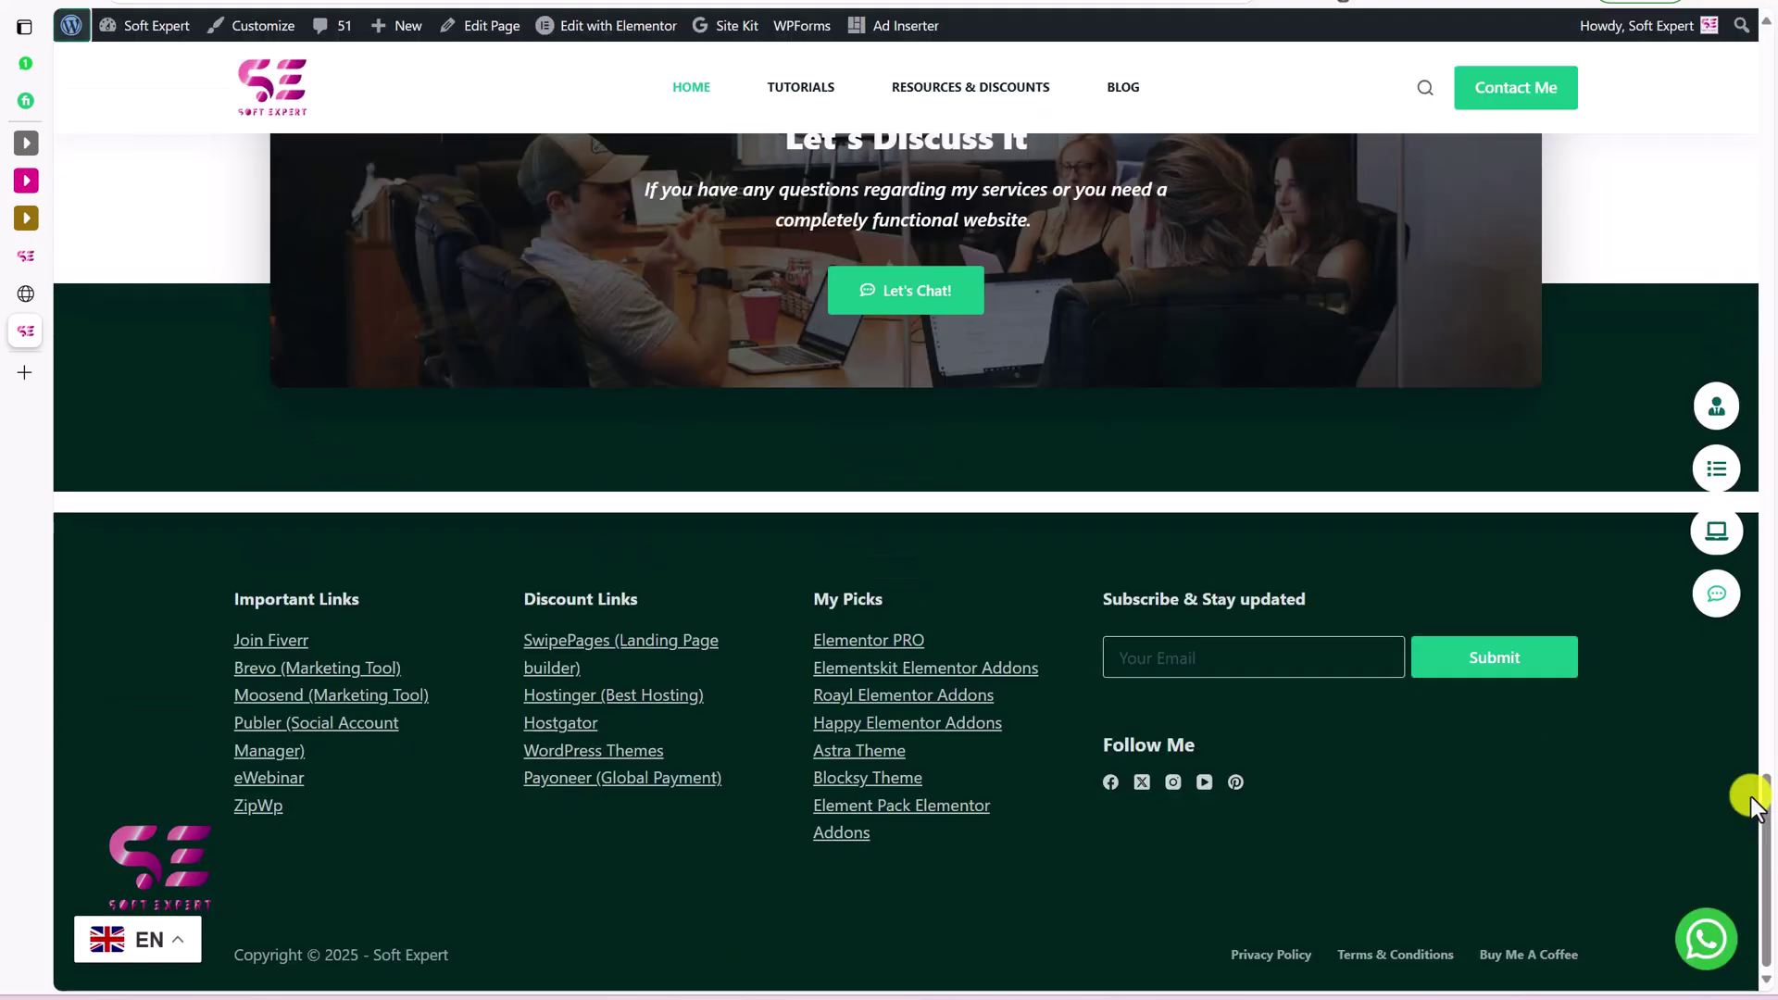
scroll(1461, 666, up, 10)
Open the floating button's WhatsApp chat page, verify the owner's number, and return to the site.
scroll(1463, 680, up, 3)
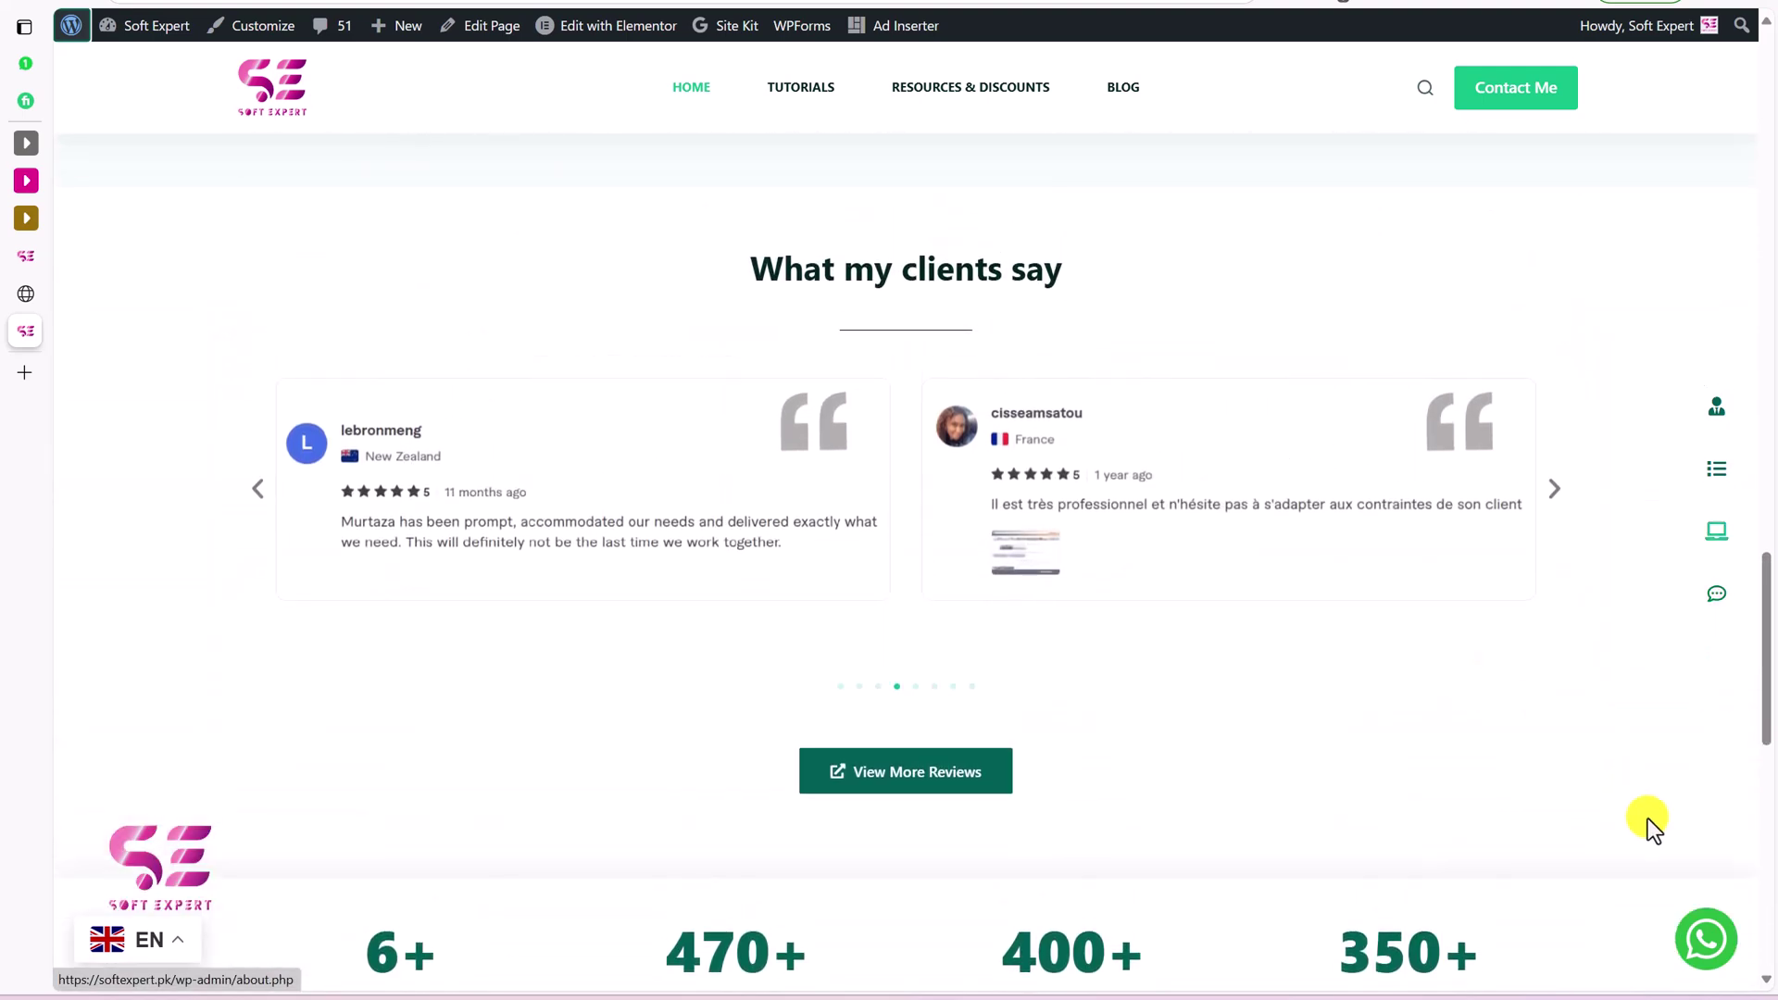
click(1706, 938)
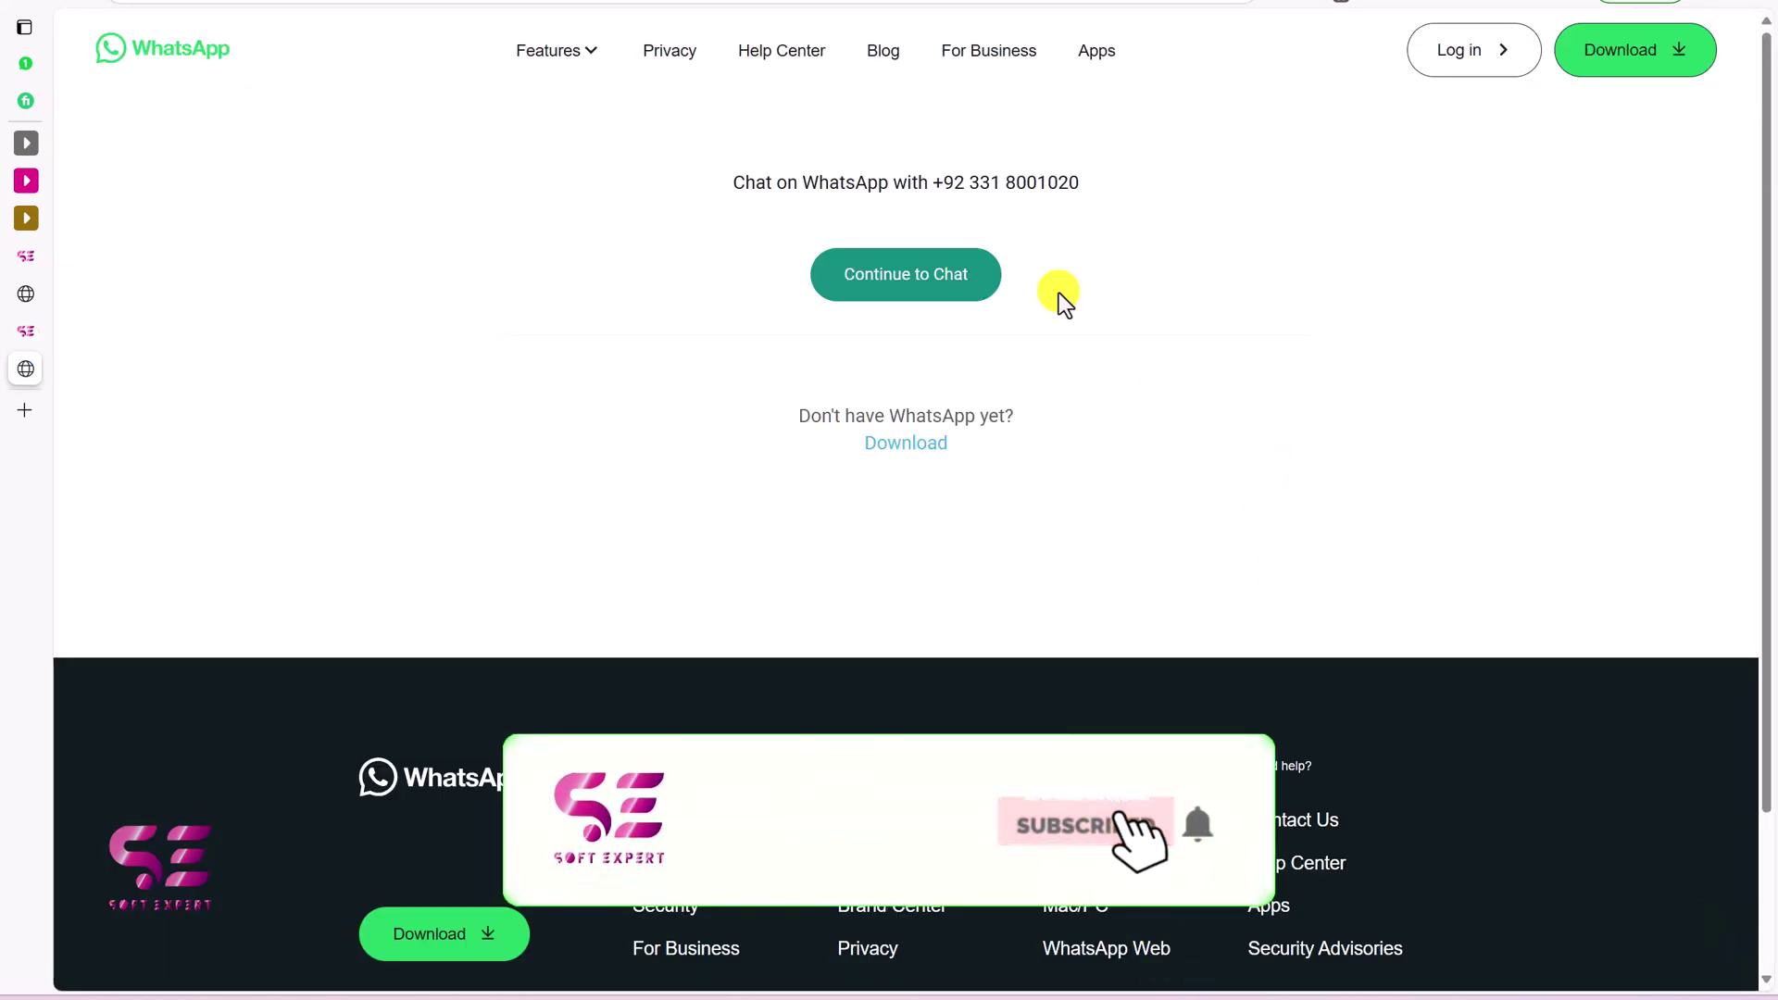
drag(929, 185, 1091, 182)
click(1093, 182)
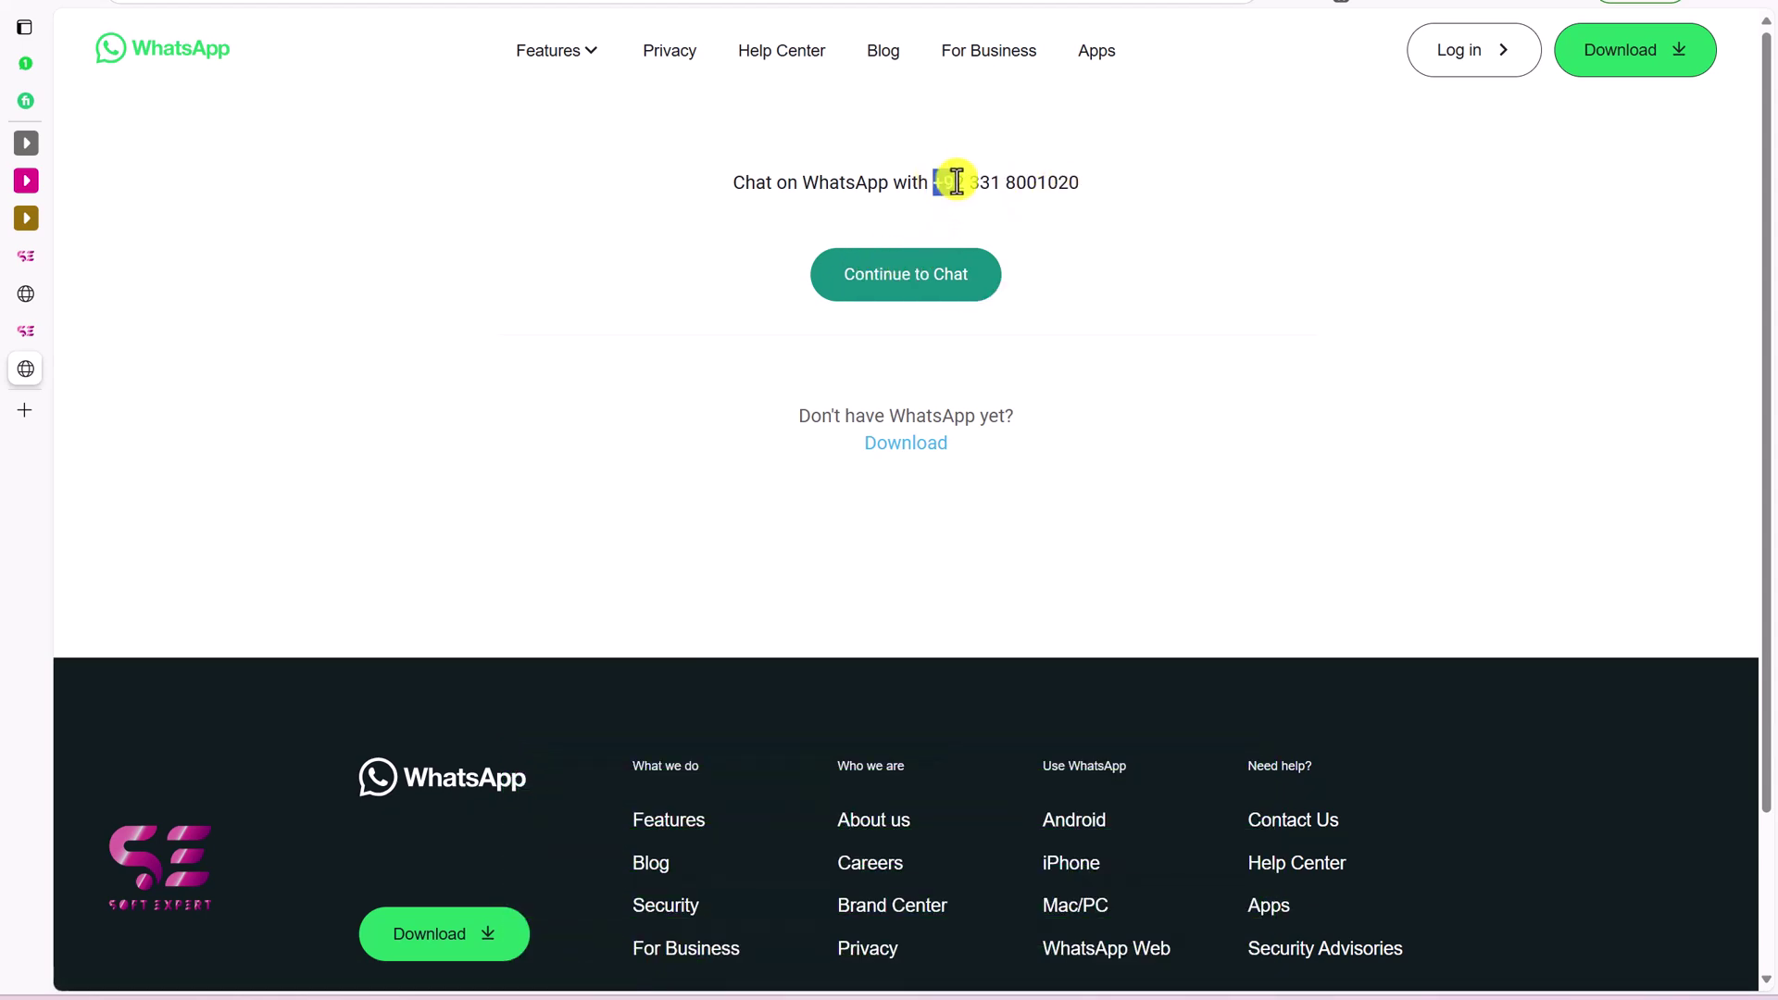
drag(956, 181, 1071, 178)
click(1076, 178)
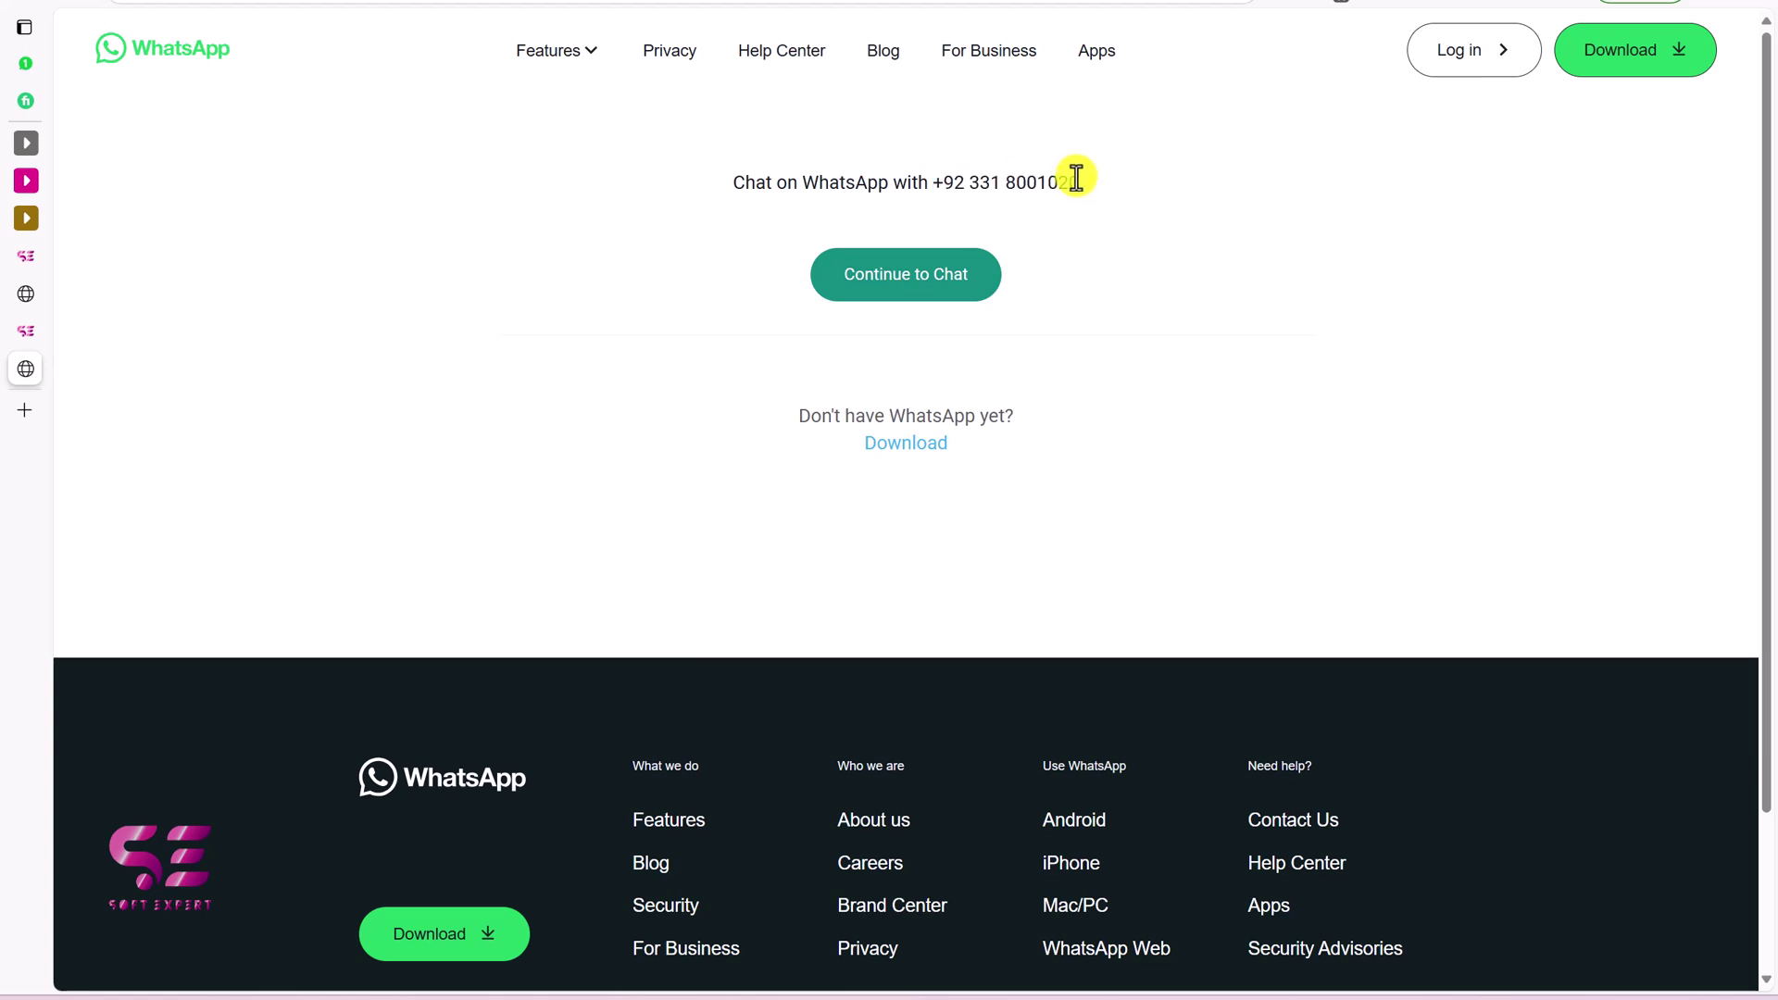
key(ctrl+shift+Tab)
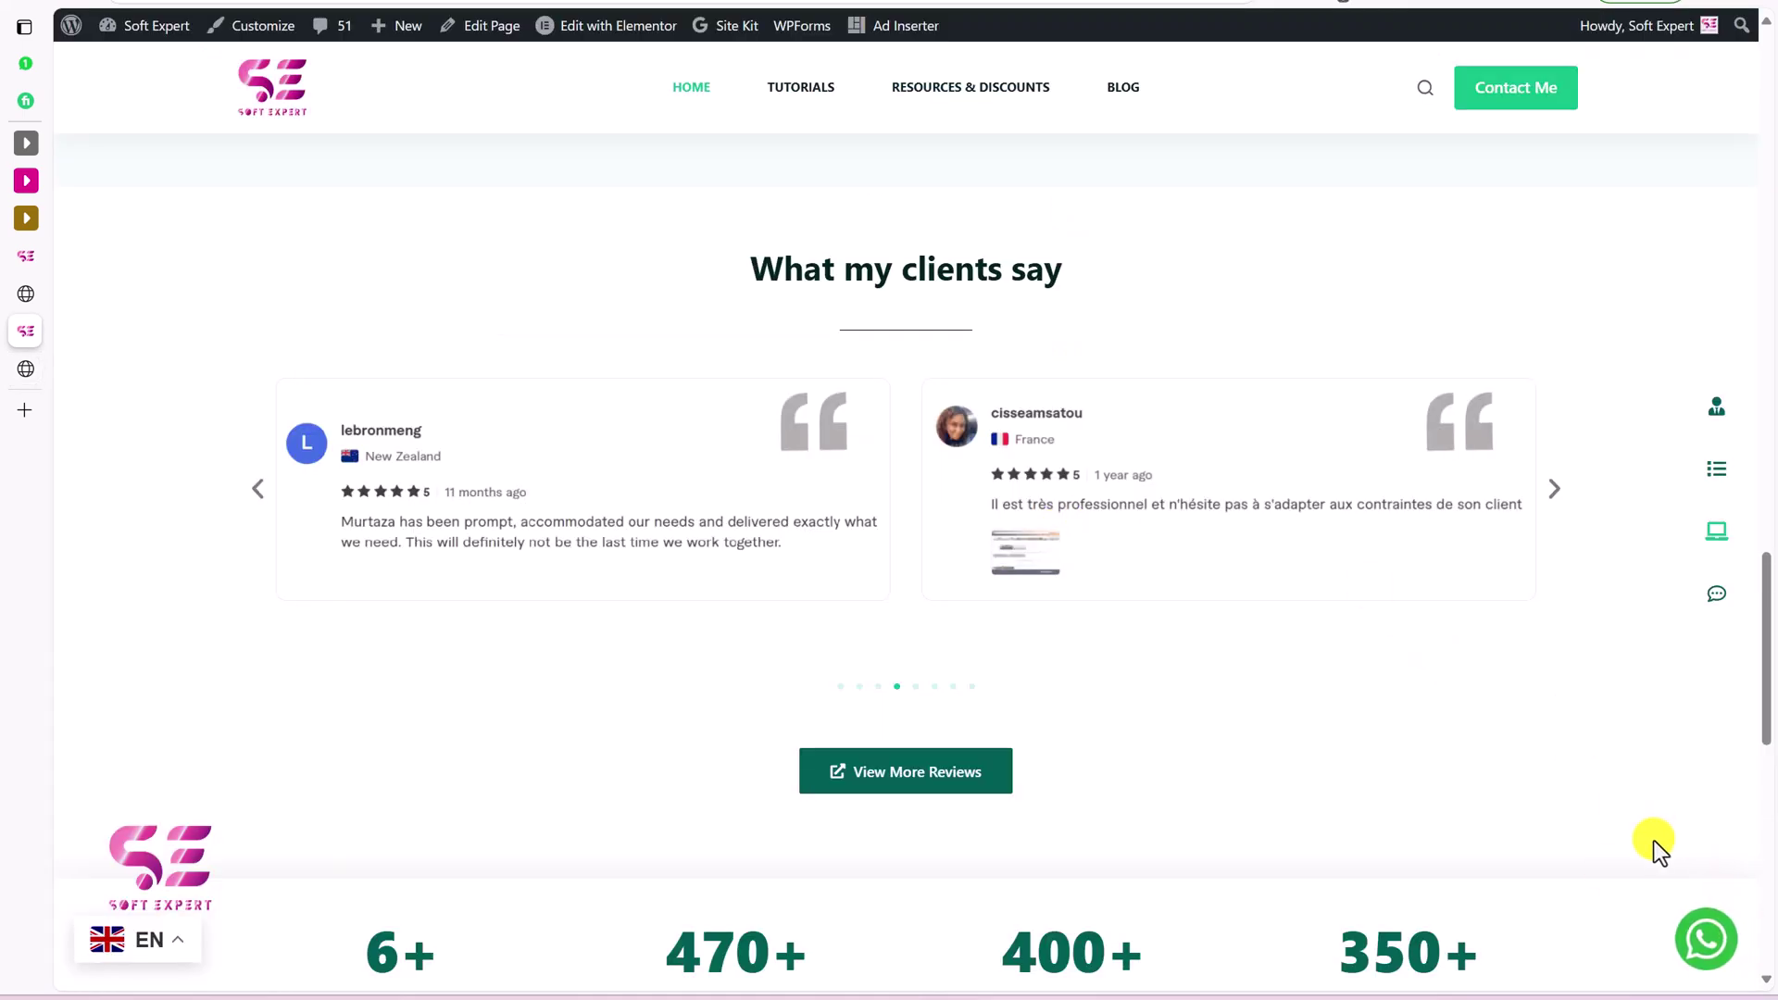
Go to the Tutorials page and open the floating WhatsApp tutorial post.
click(815, 111)
scroll(886, 326, down, 9)
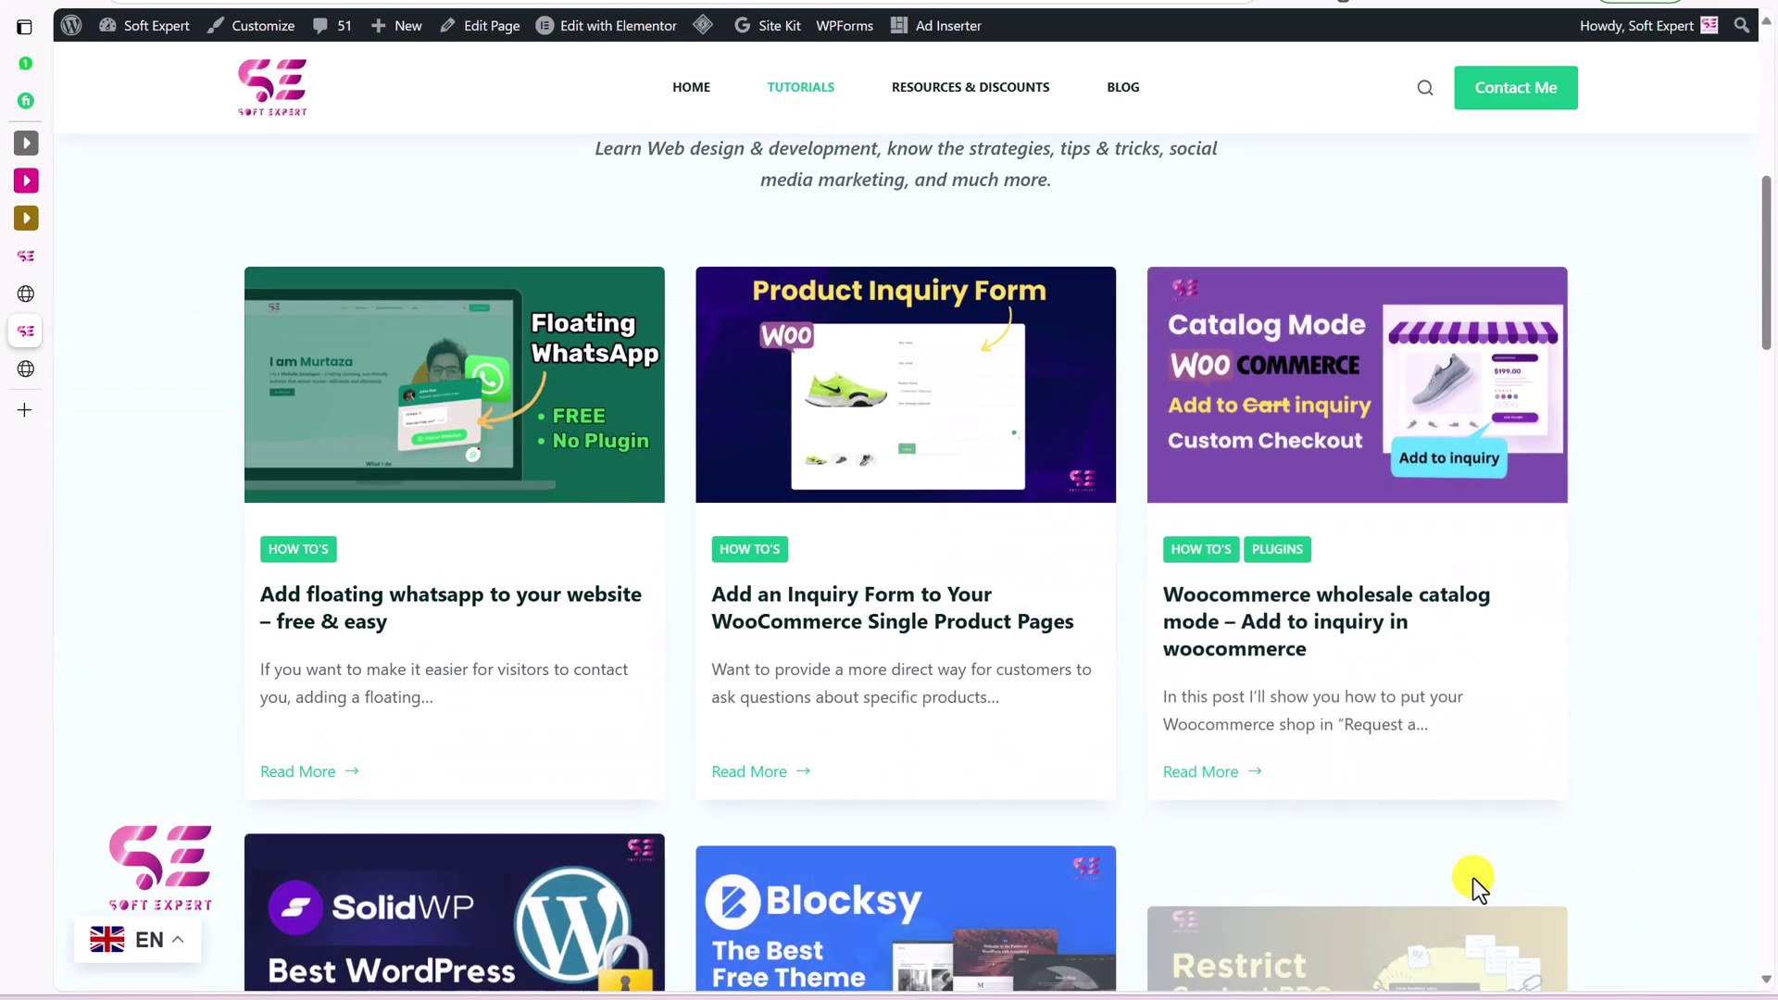
scroll(1474, 878, down, 10)
scroll(1474, 878, up, 2)
scroll(1474, 880, down, 4)
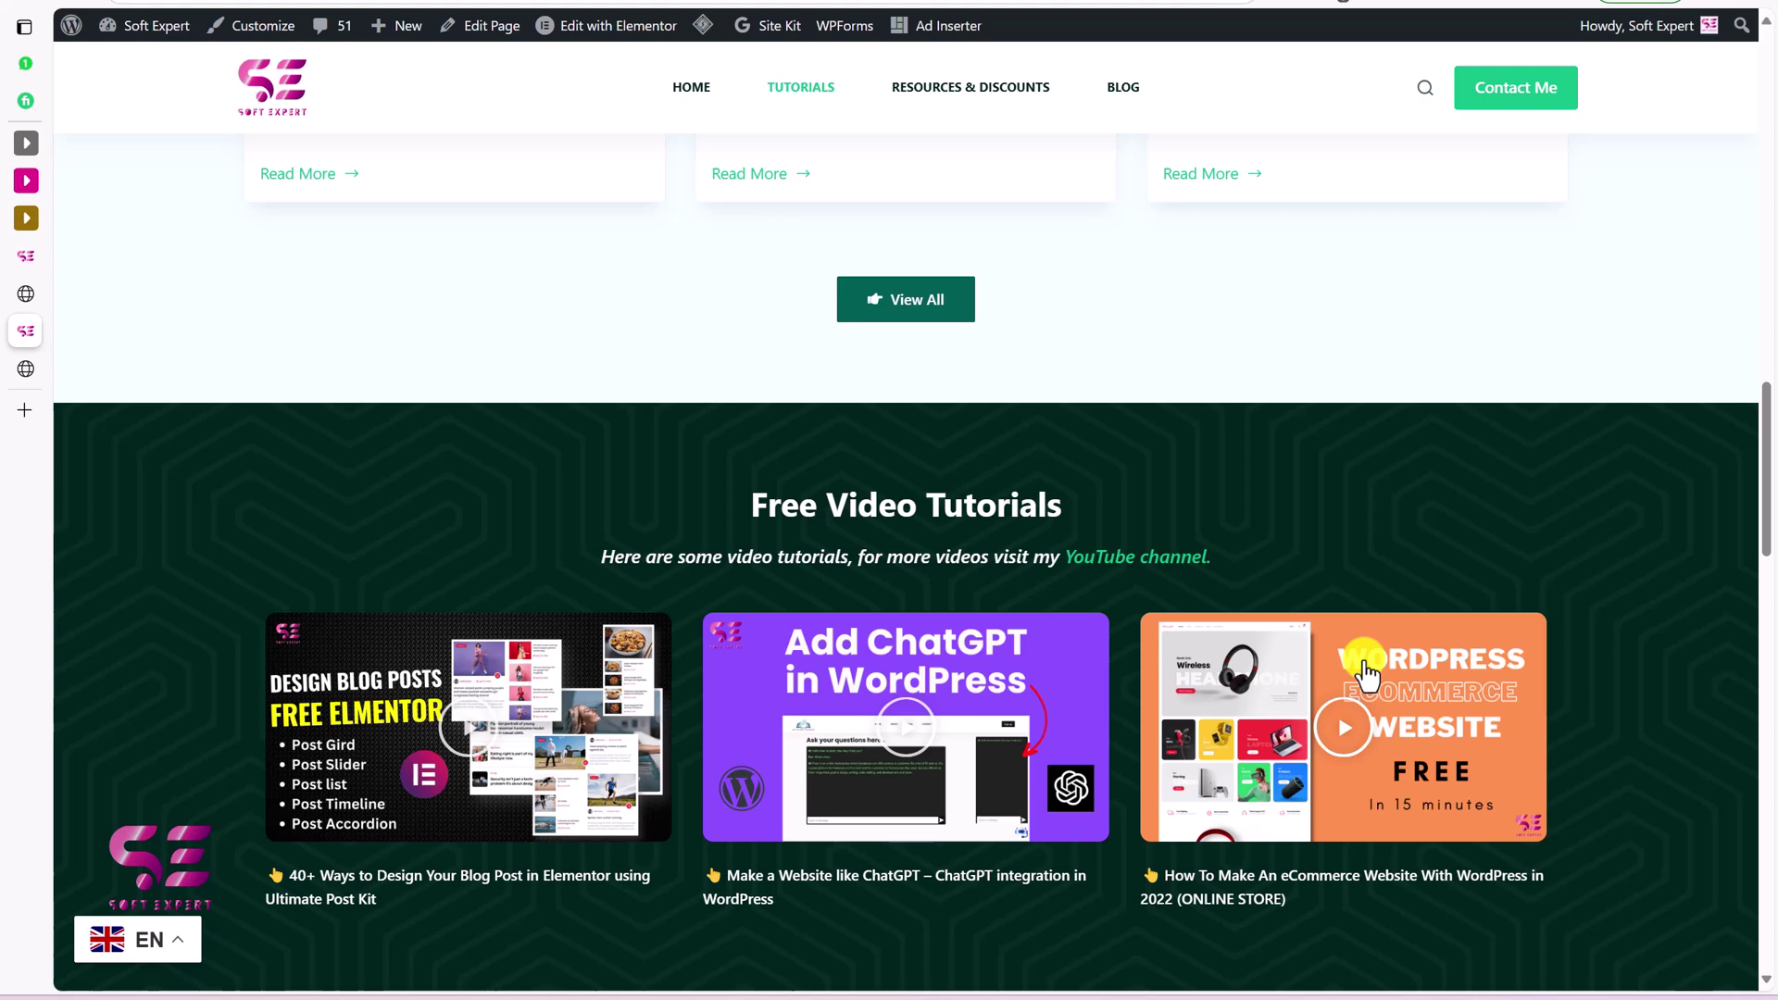
click(24, 265)
Select and copy the post's Code Snippet PHP block.
scroll(481, 416, down, 5)
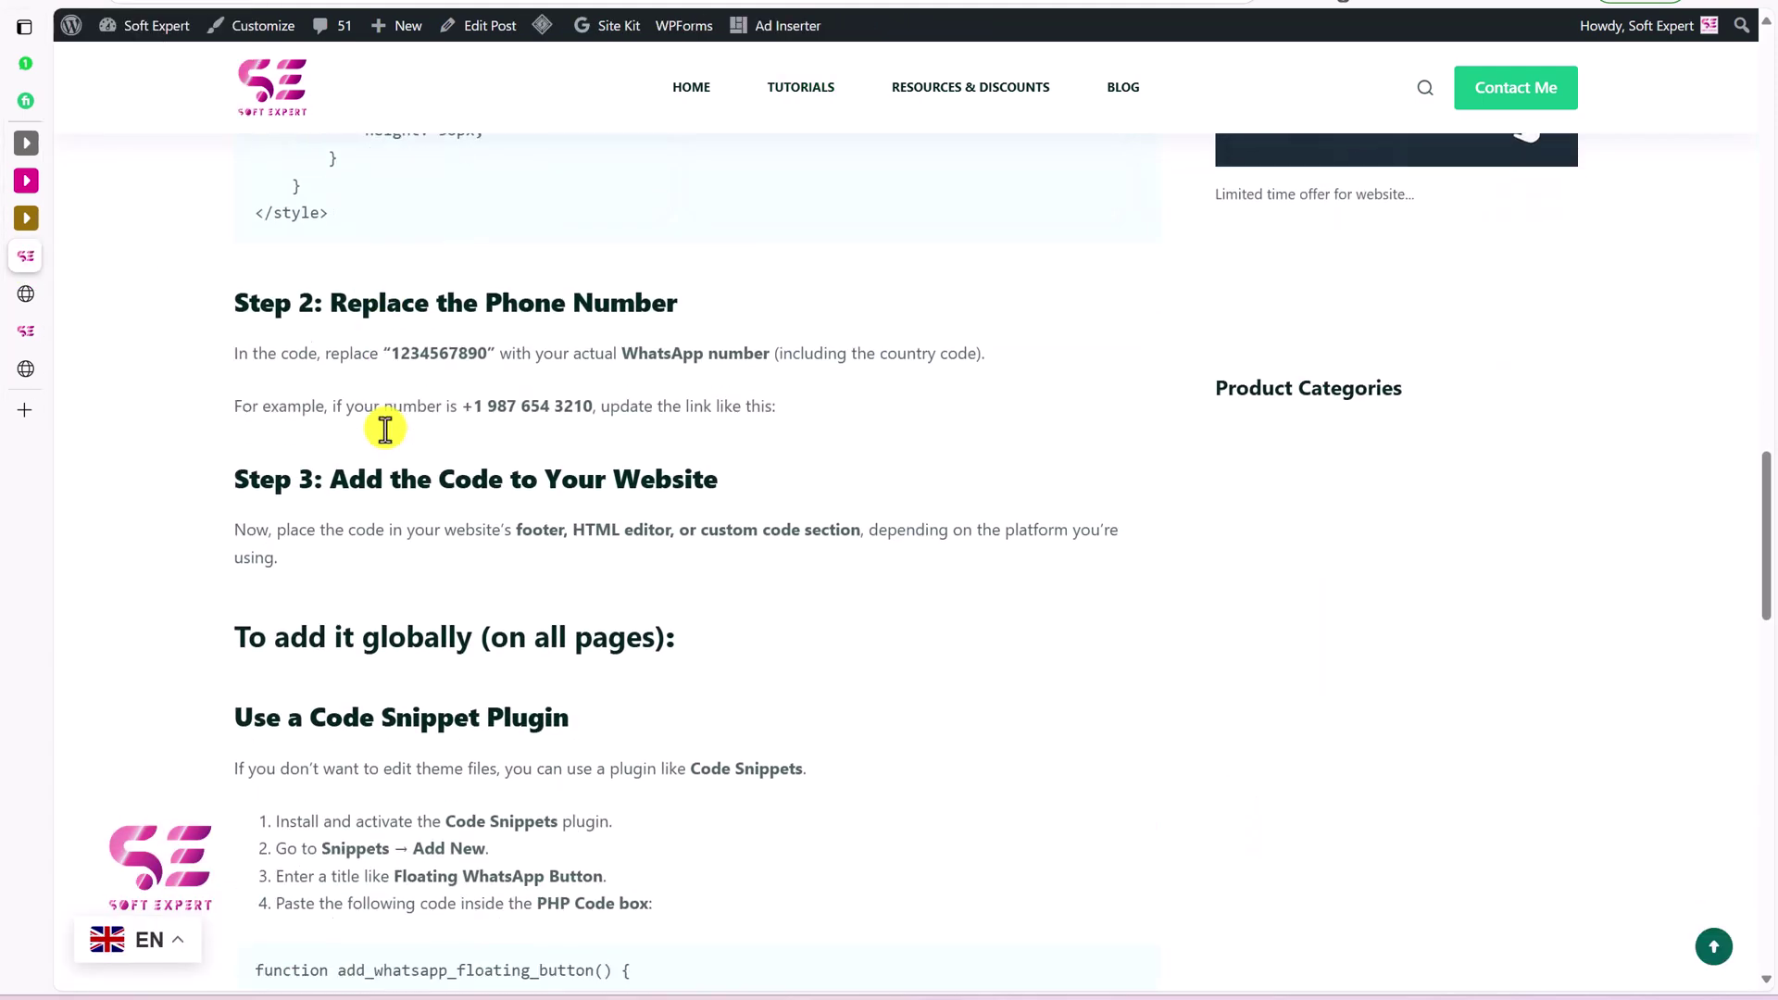
scroll(385, 429, down, 4)
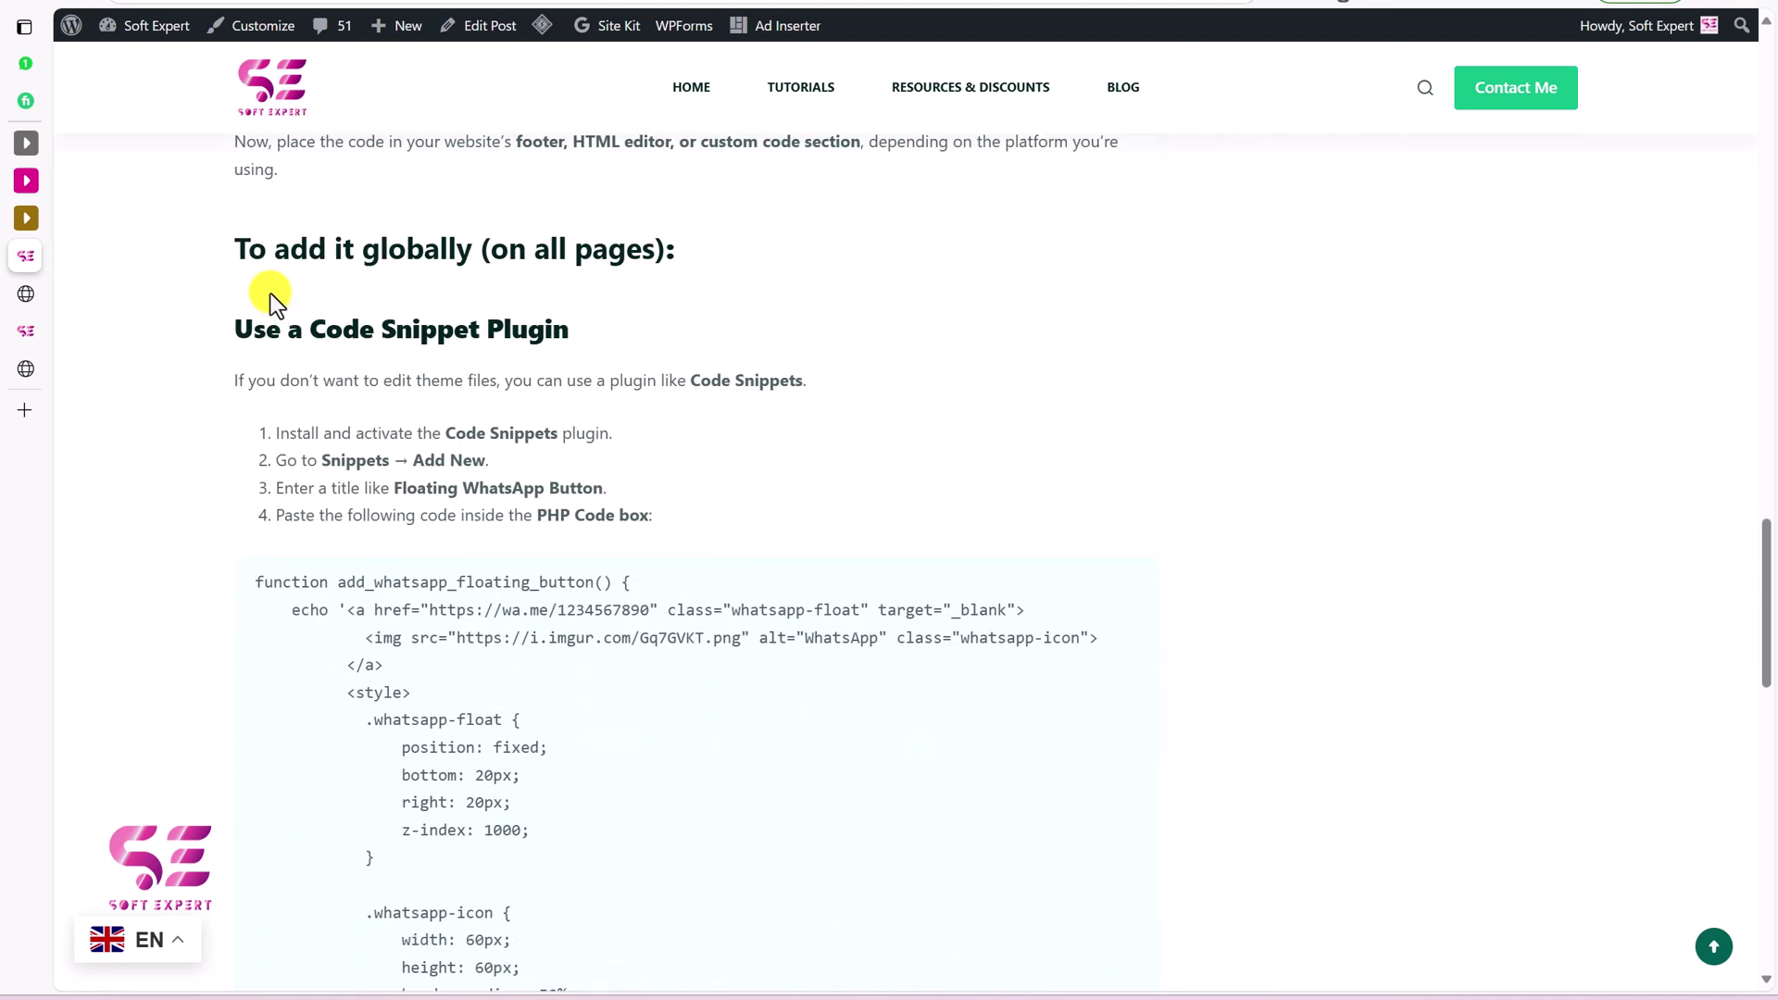
drag(236, 252, 583, 277)
click(587, 269)
scroll(623, 262, down, 2)
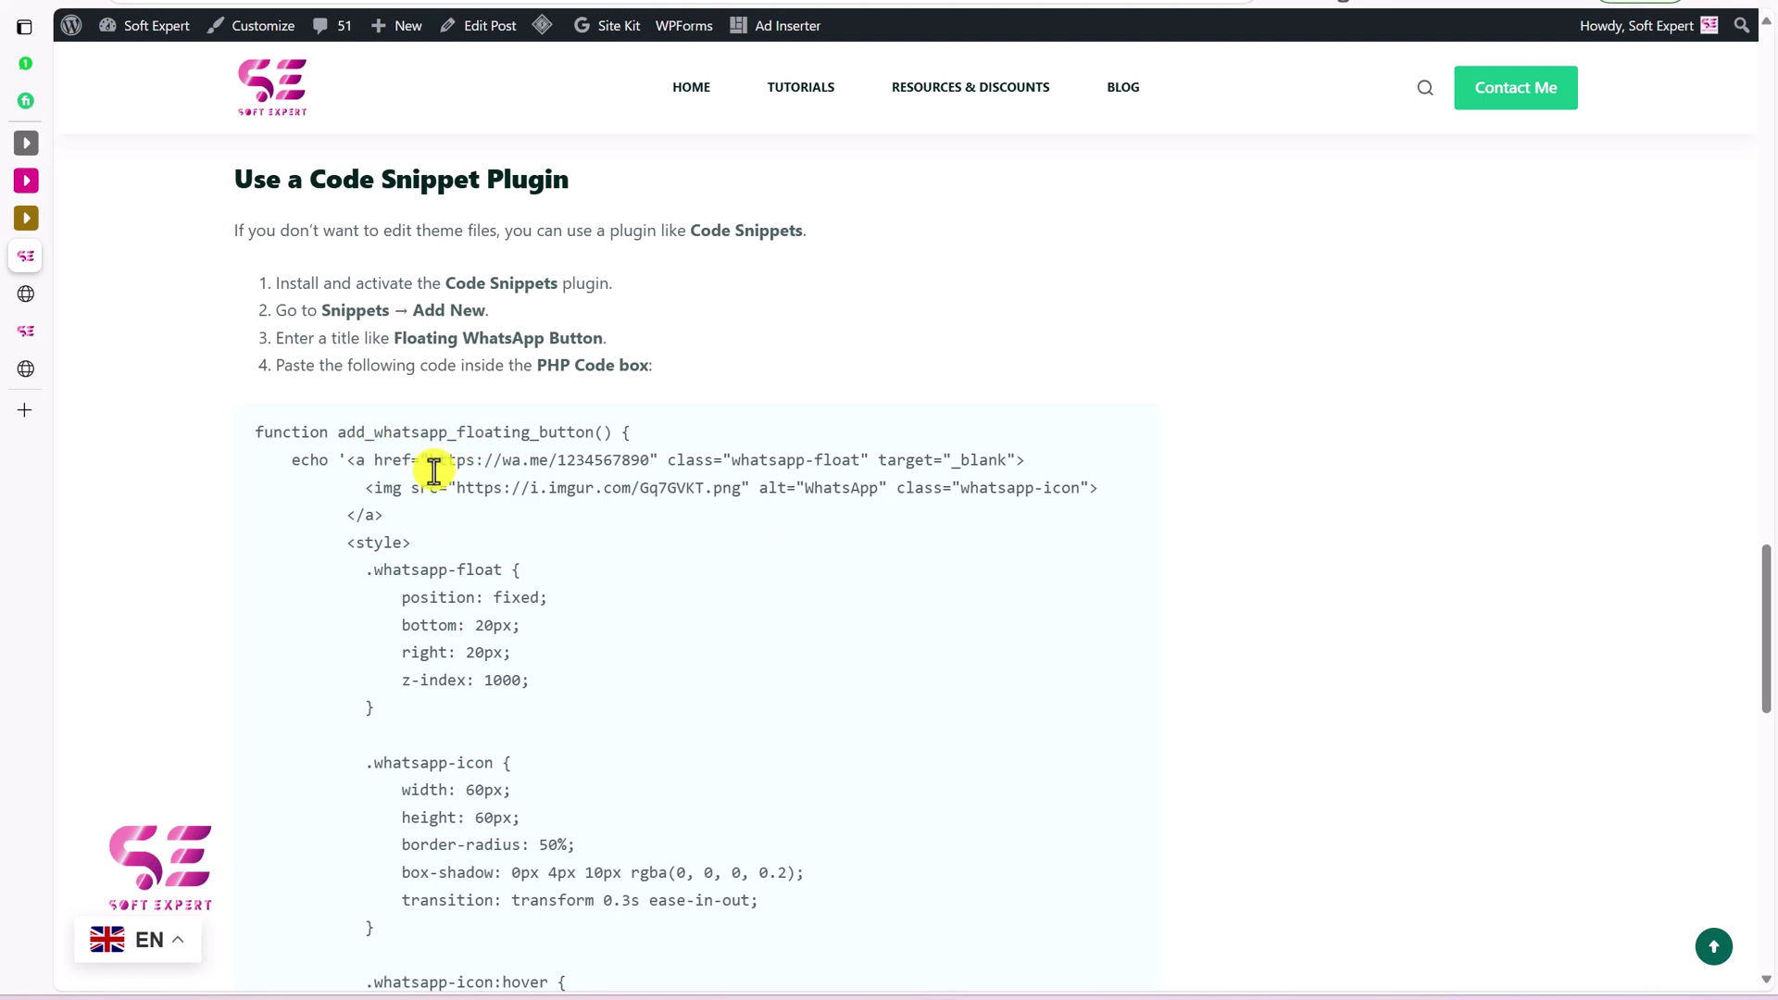
scroll(413, 468, down, 1)
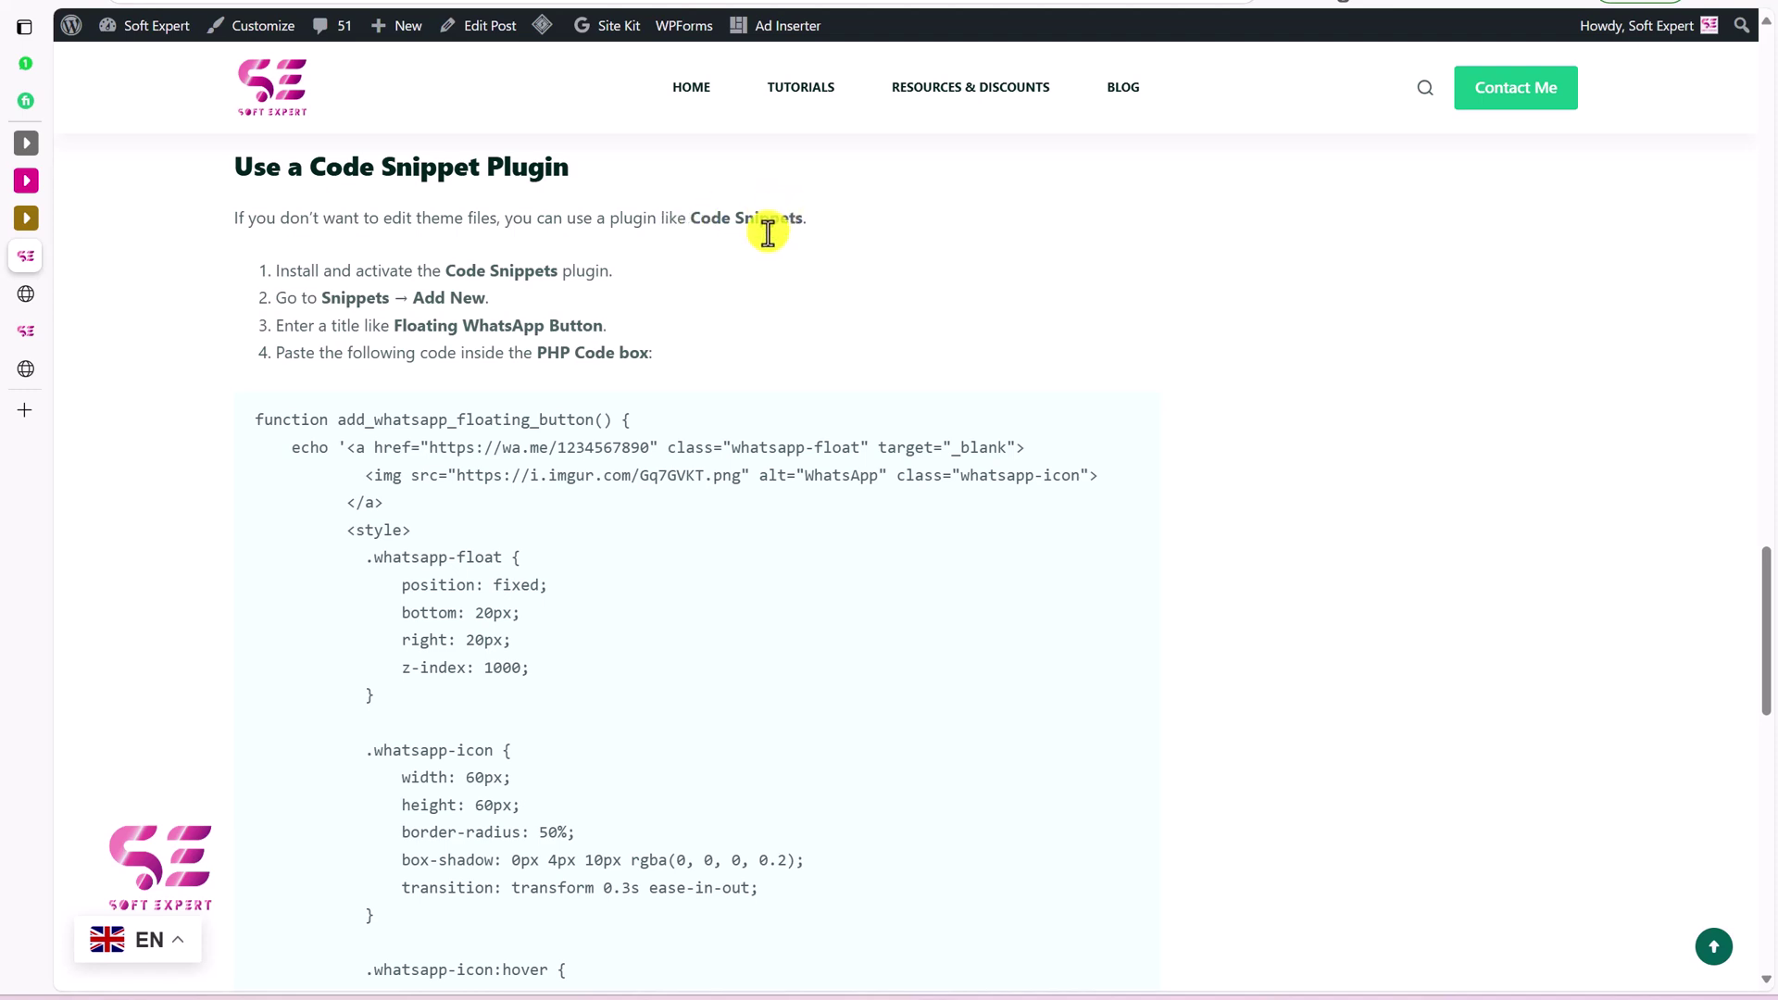
scroll(566, 419, down, 1)
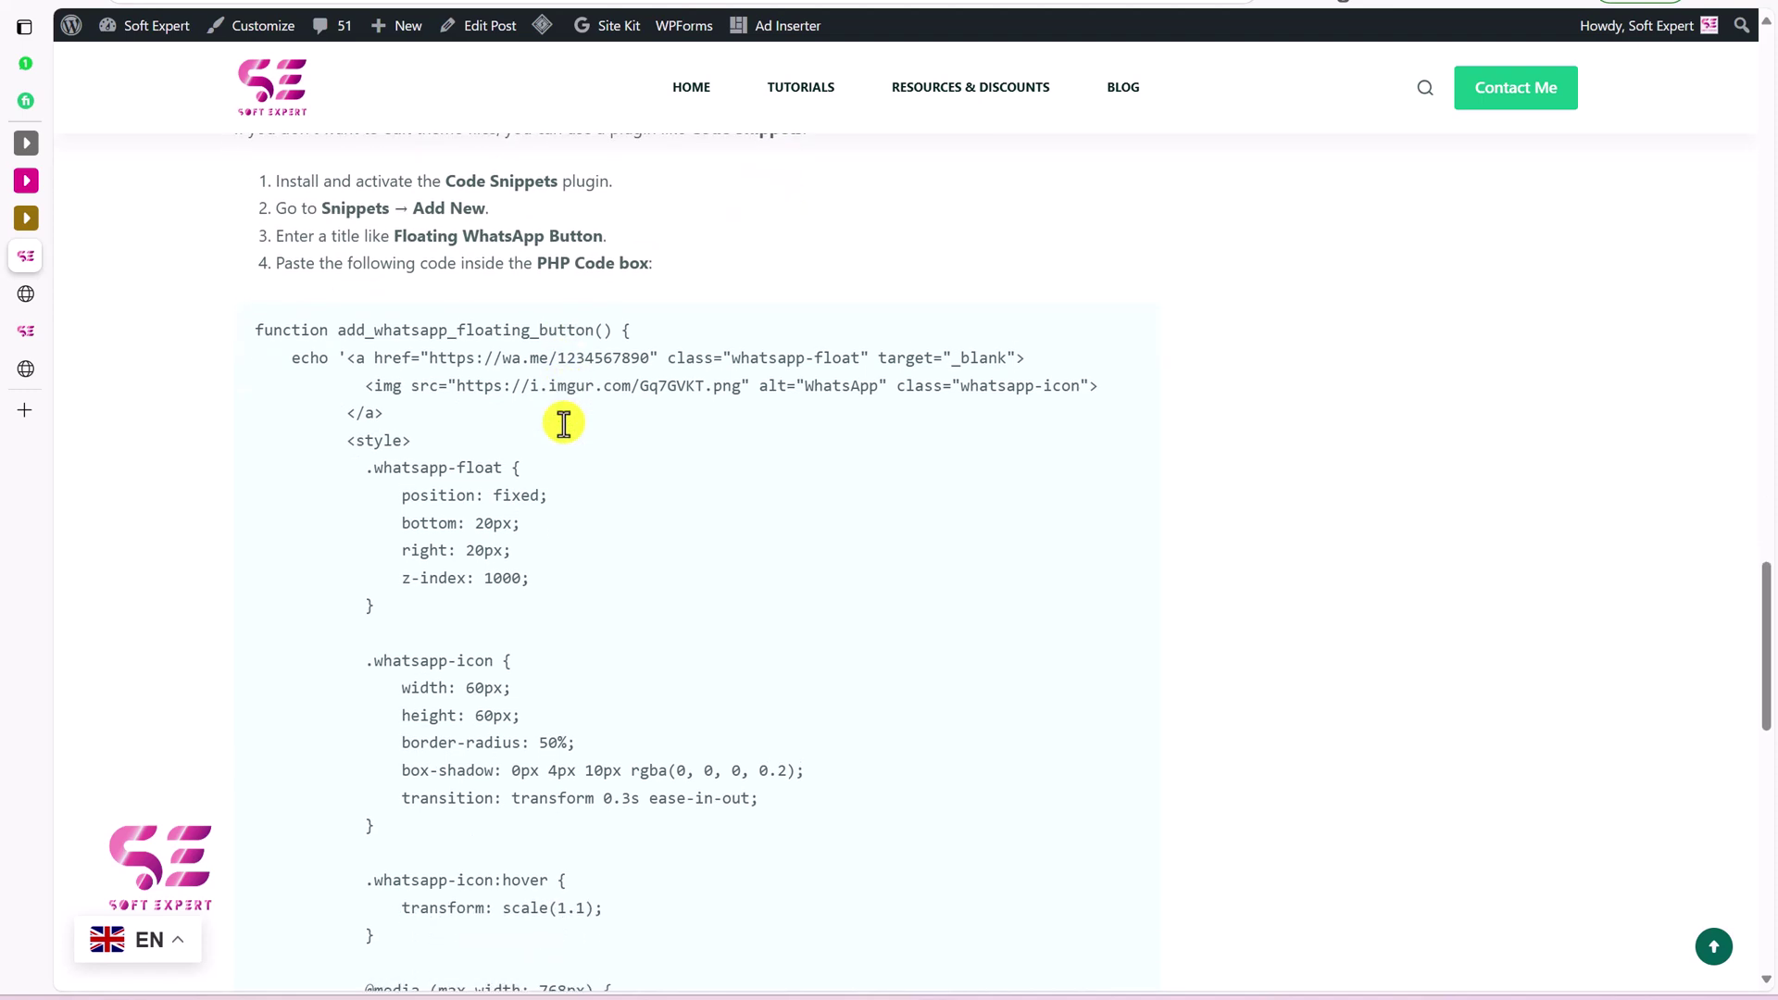
drag(253, 329, 768, 727)
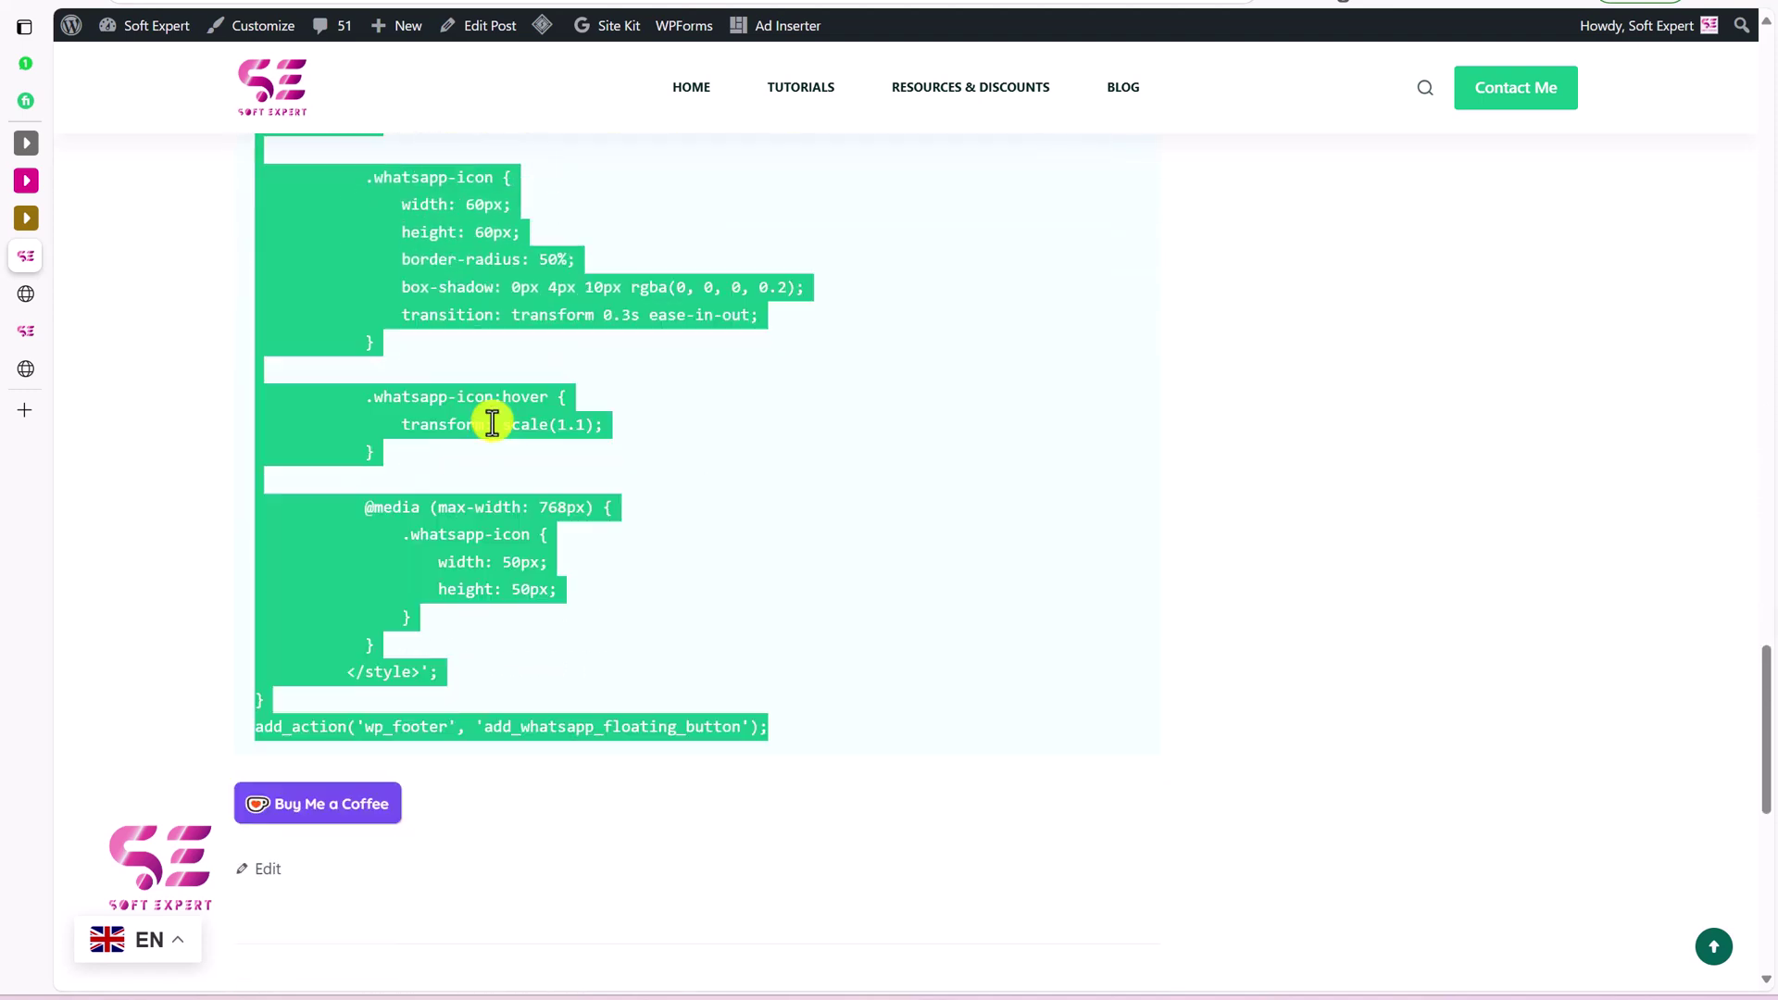
right_click(488, 420)
click(527, 447)
Delete the WhatsApp HTML widget from the Home page and go to the WordPress Dashboard.
key(ctrl+Tab)
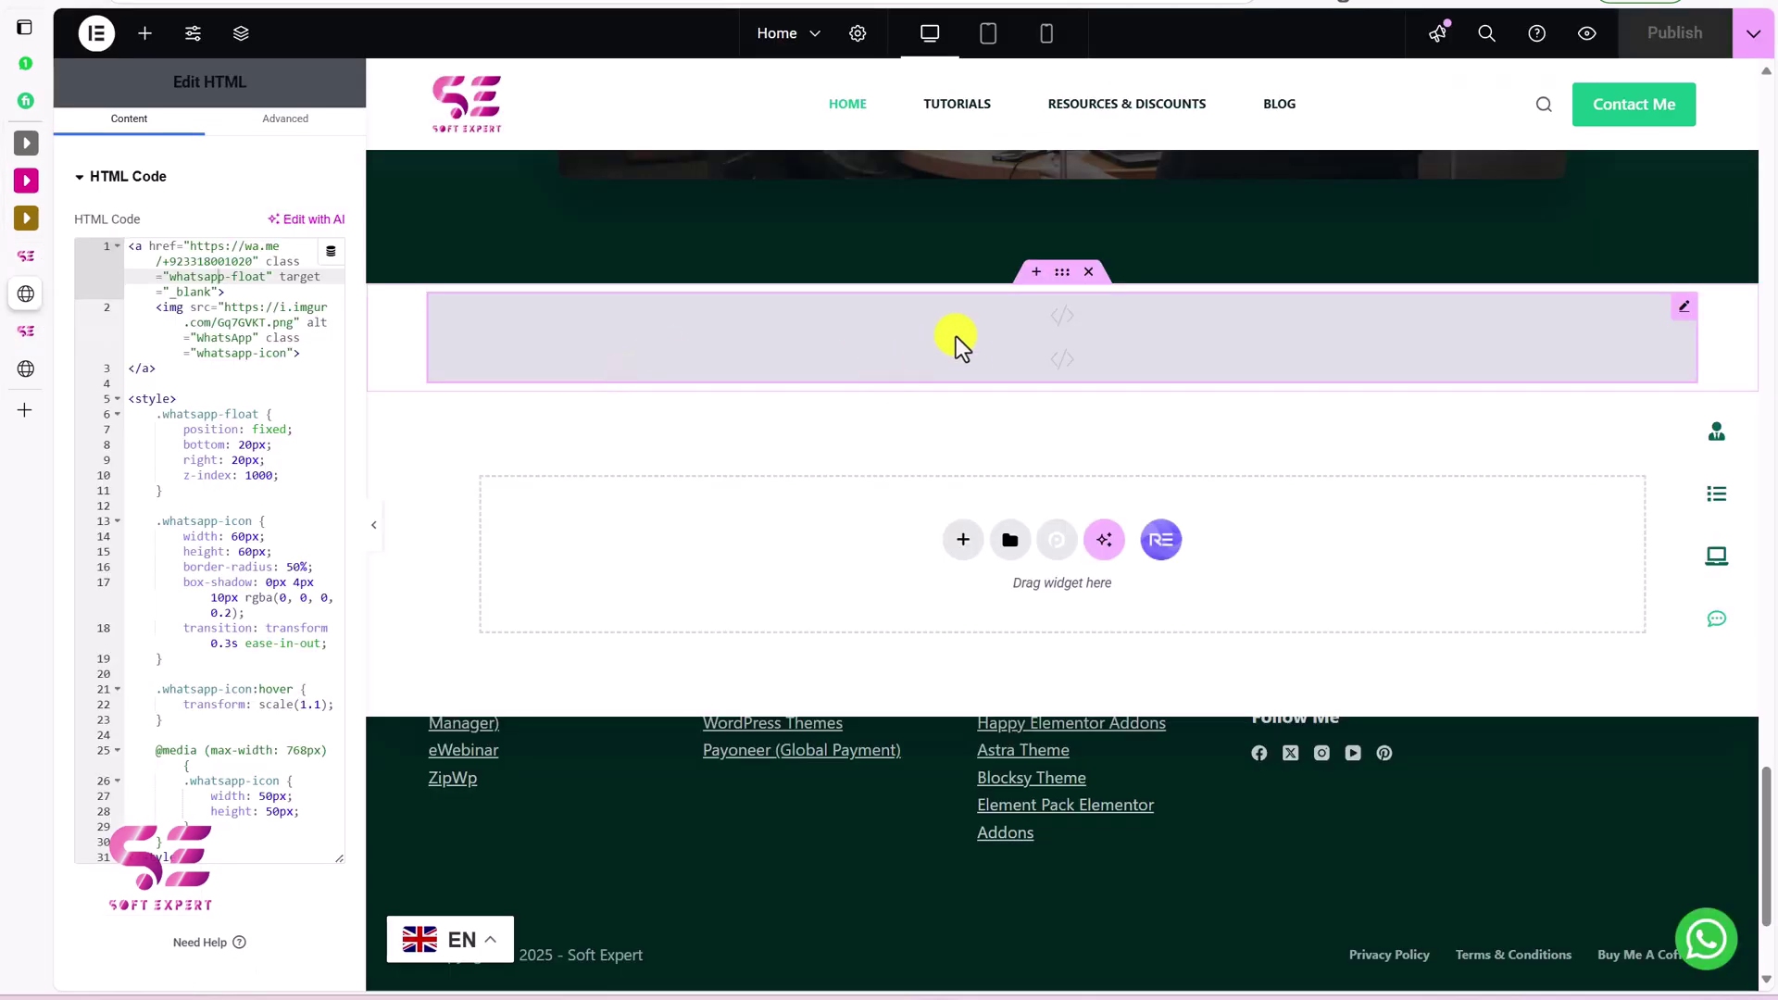
click(1088, 272)
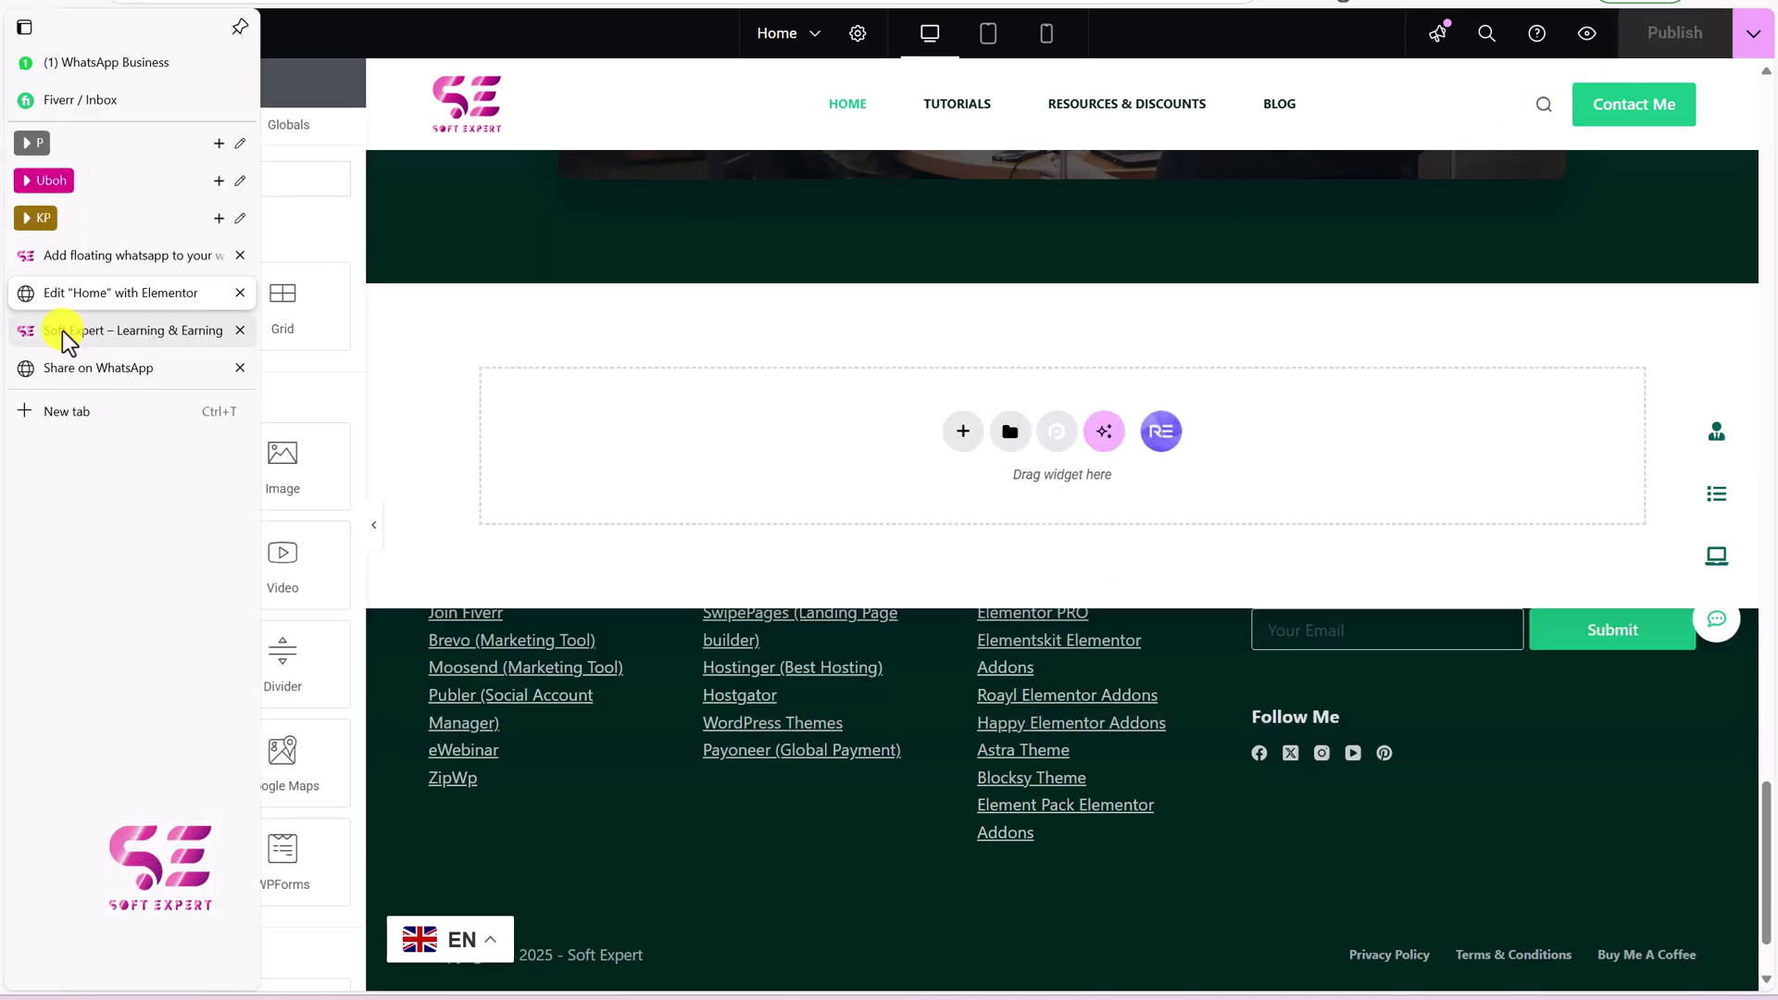
click(63, 329)
scroll(845, 555, down, 5)
scroll(846, 603, down, 2)
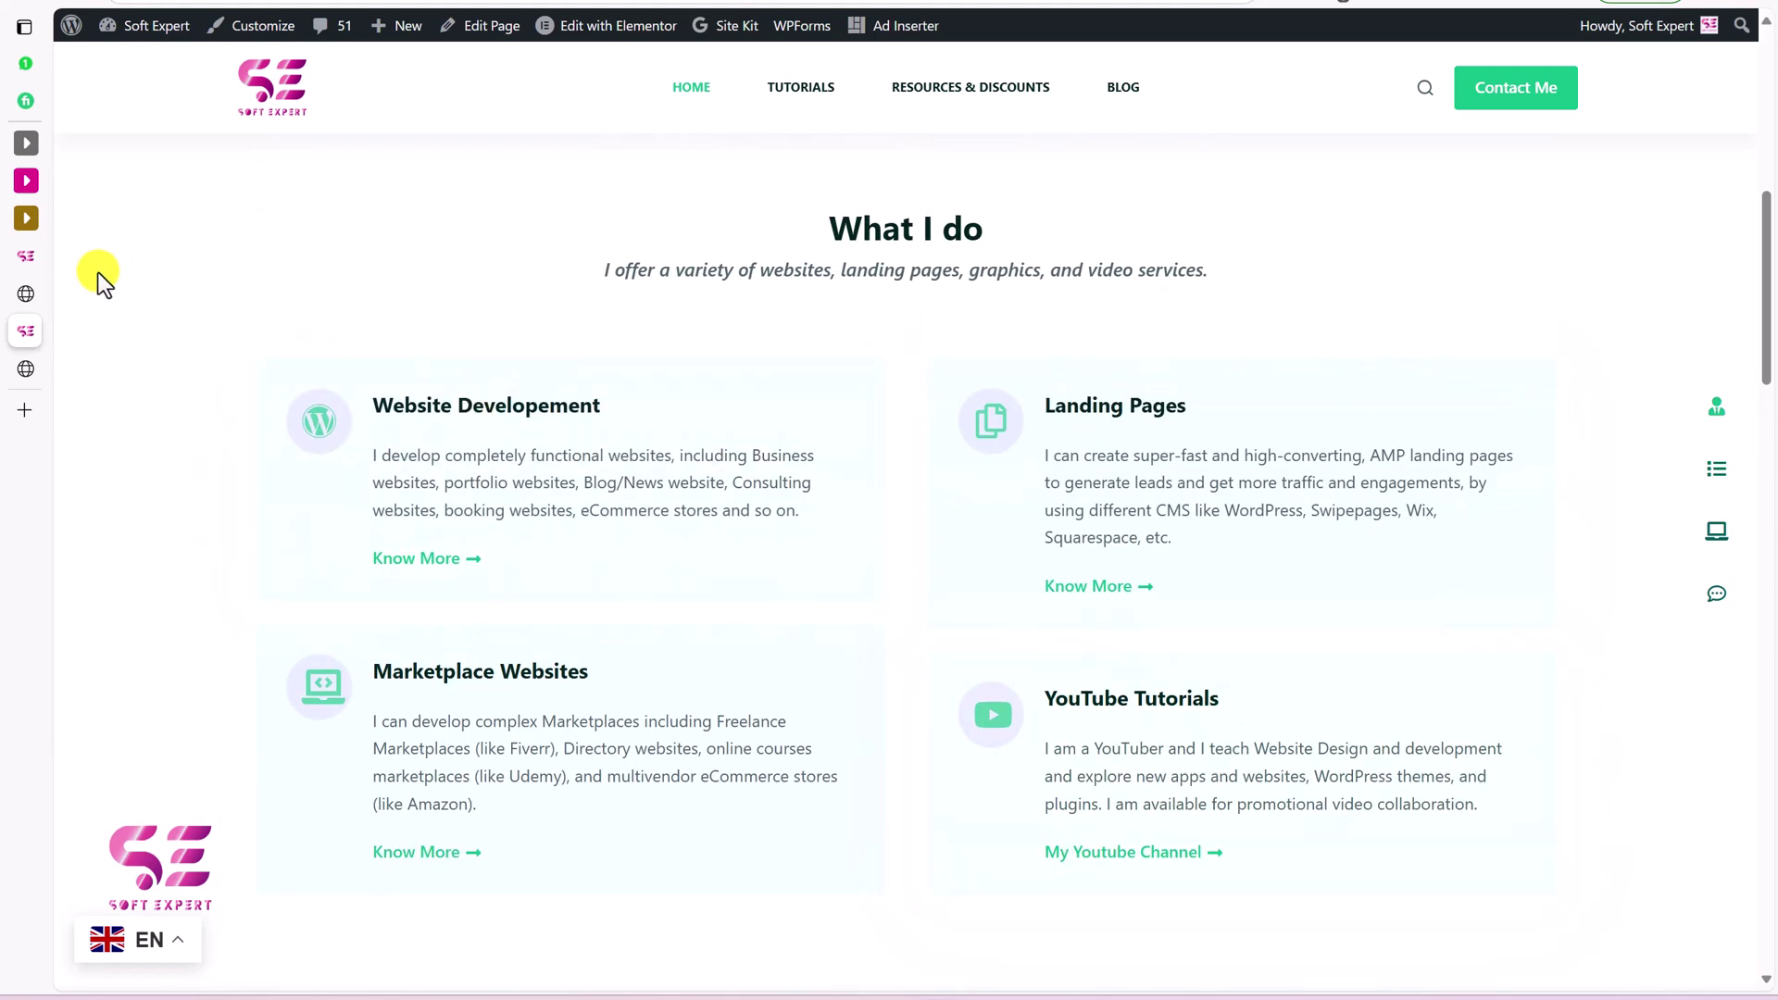
click(141, 57)
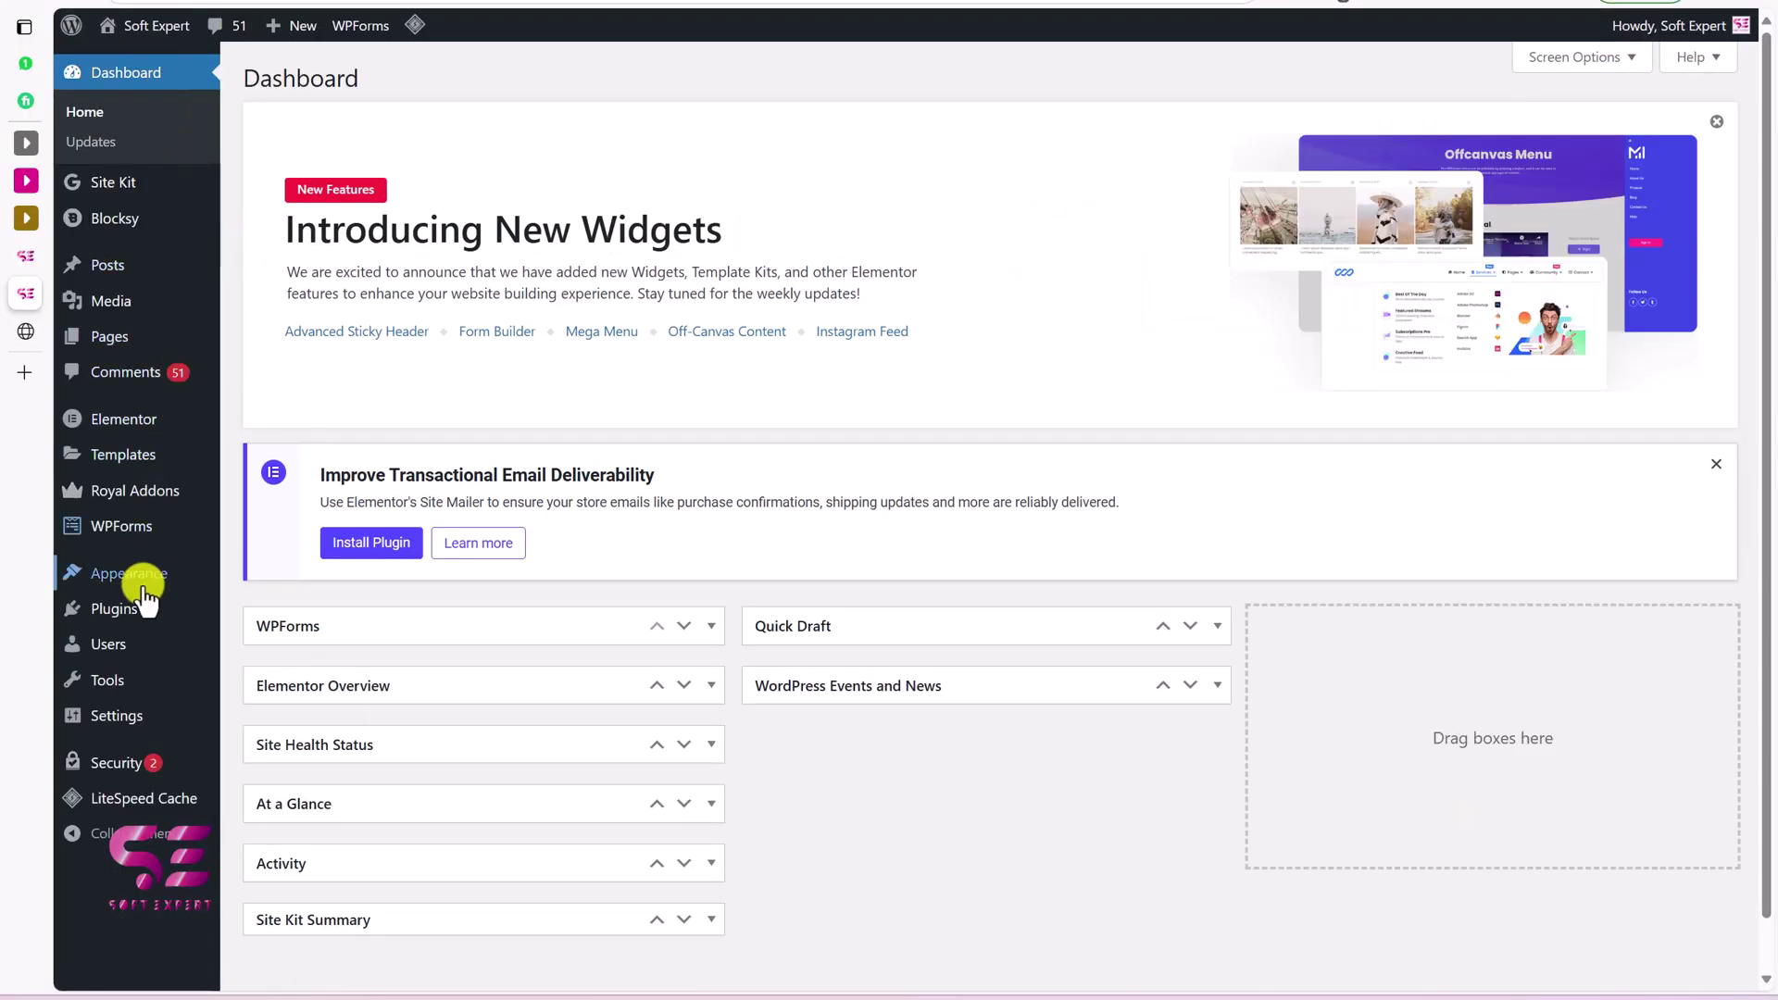
Search the Add Plugins directory for 'code' to list Code Snippets and WPCode.
mouse_move(179, 607)
click(263, 642)
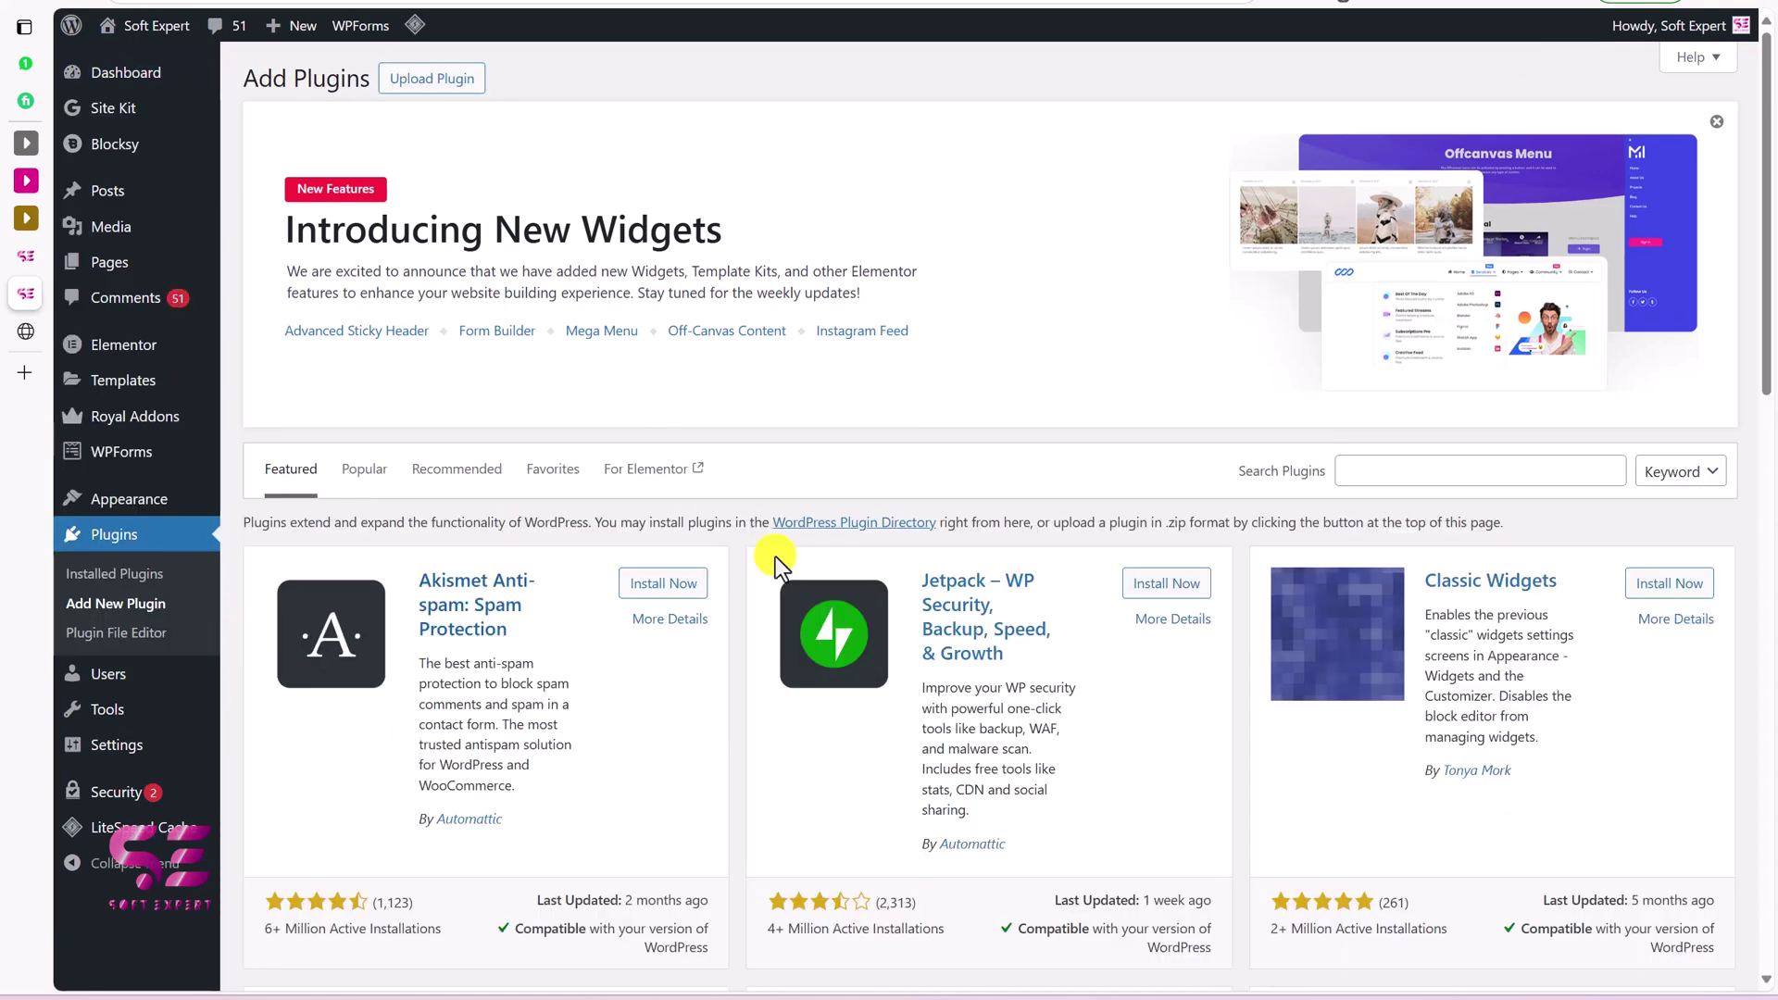
click(1365, 478)
text(code)
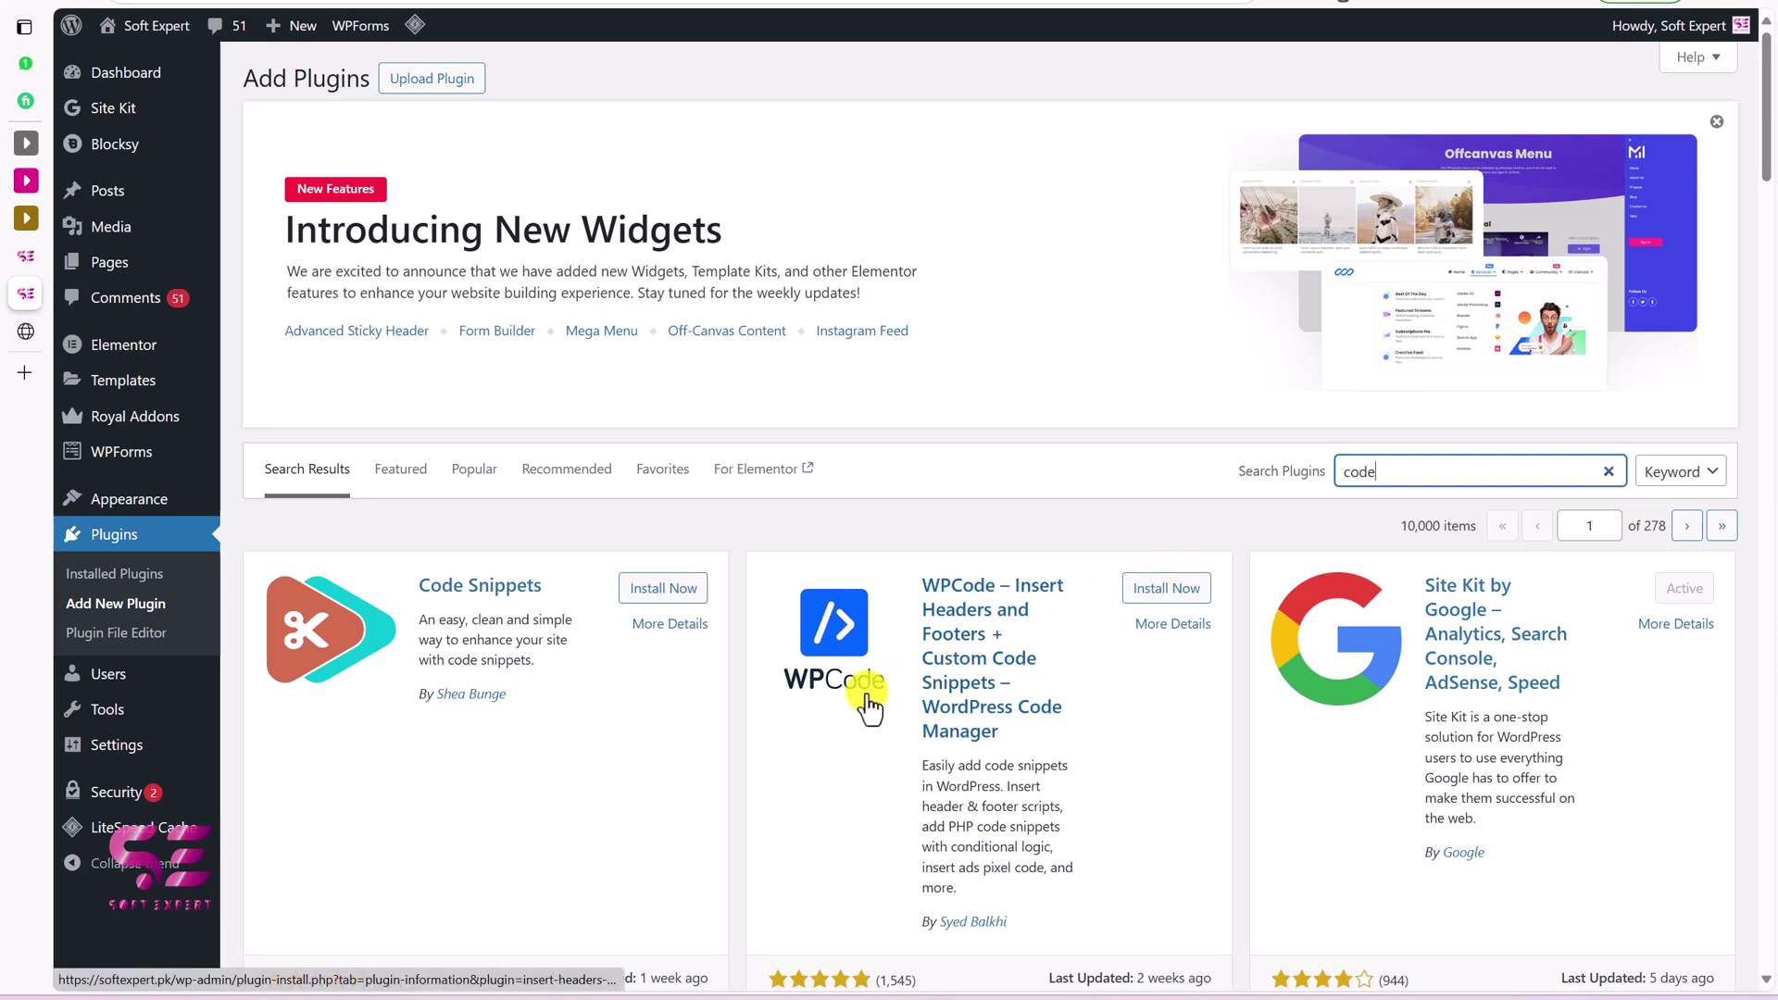
scroll(824, 741, down, 1)
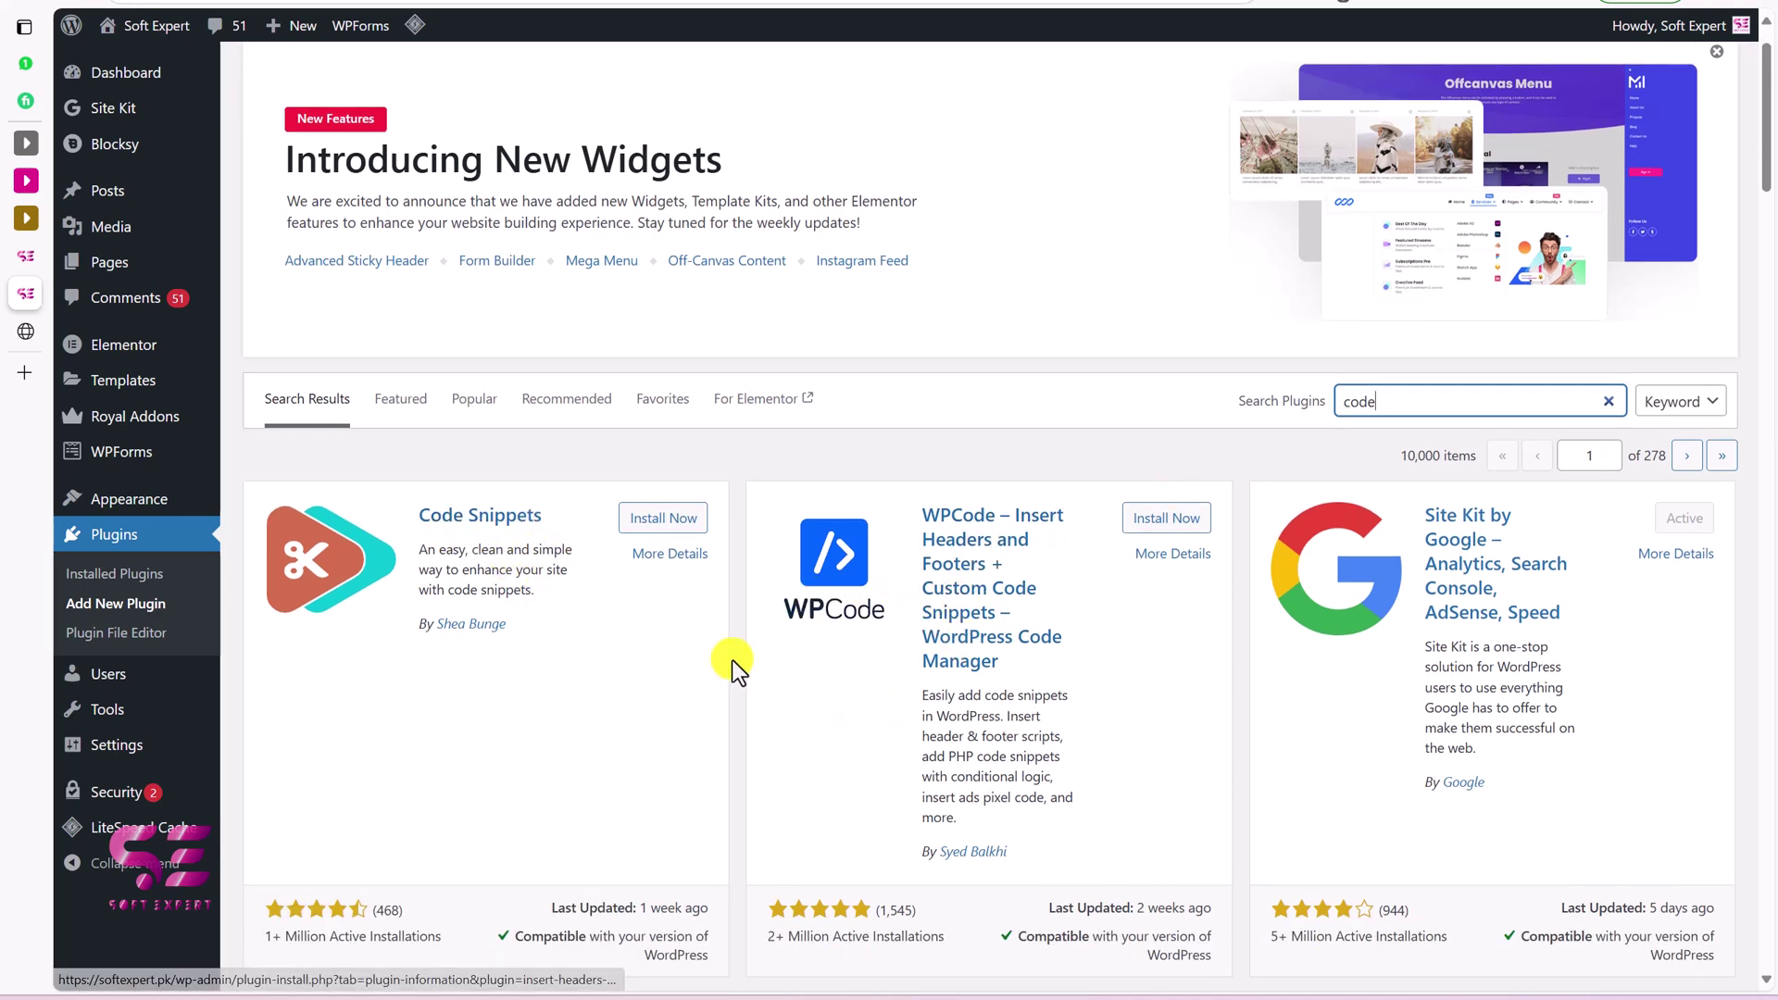
scroll(731, 659, down, 1)
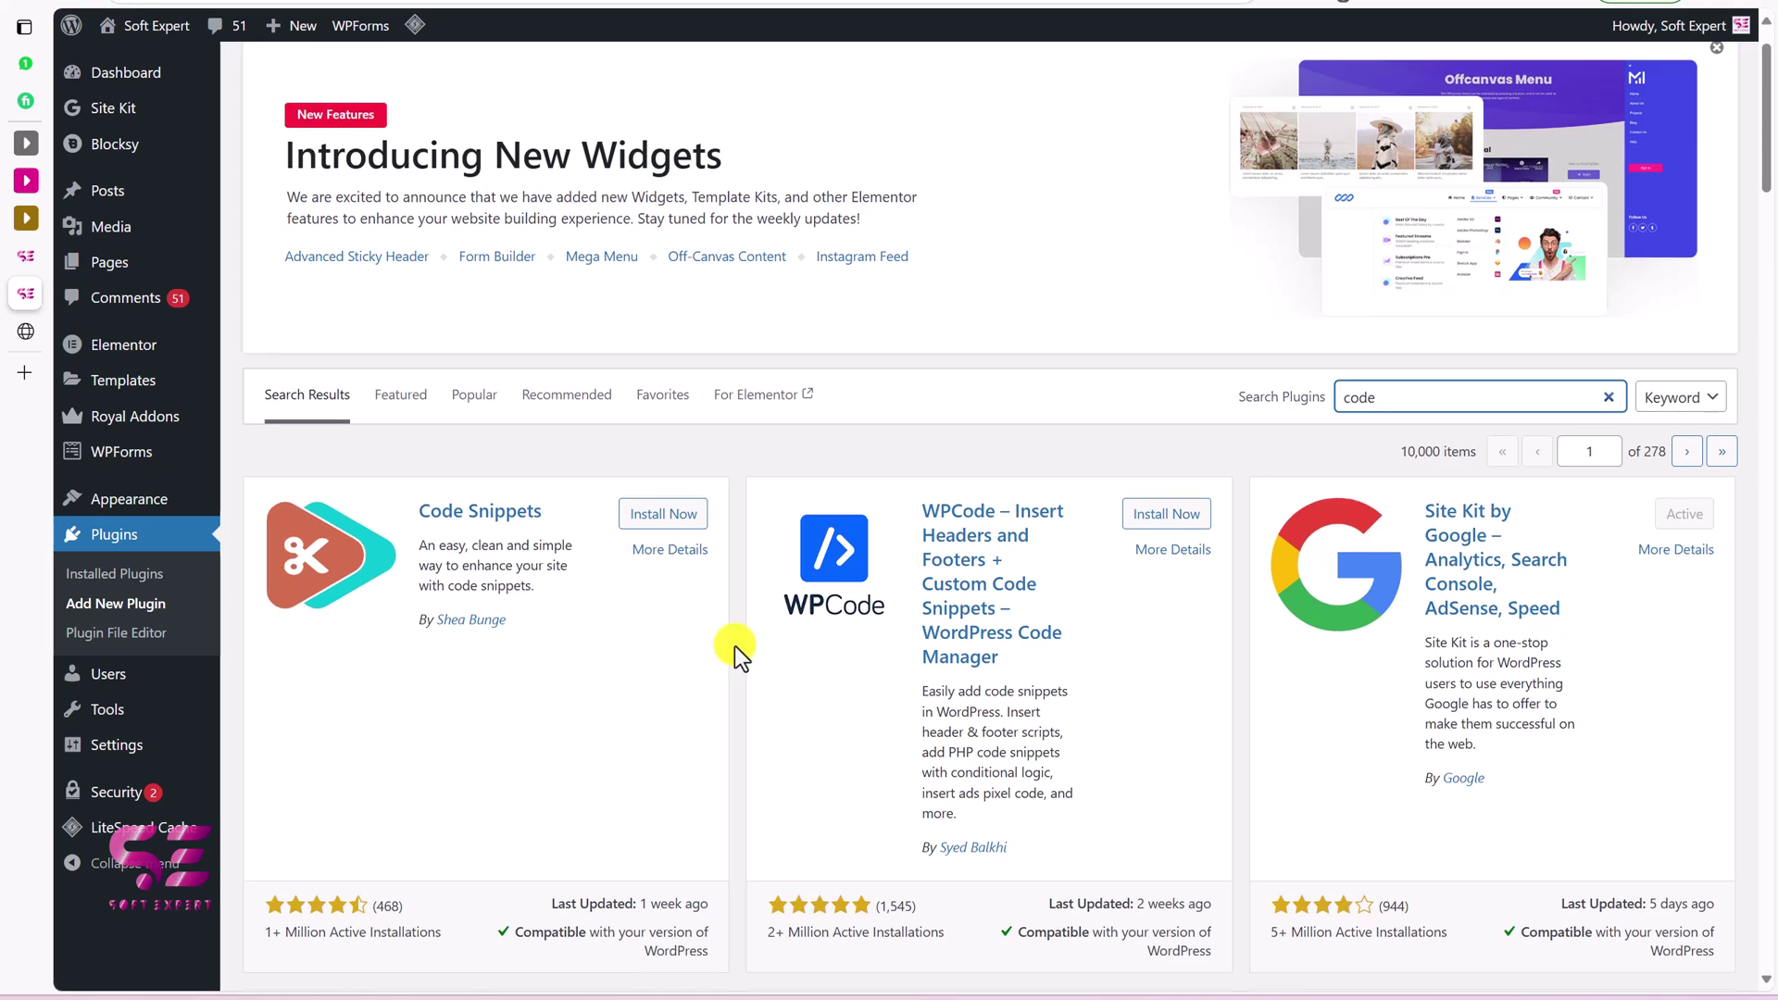
Open the Blocksy Child functions.php in the Theme File Editor.
mouse_move(174, 504)
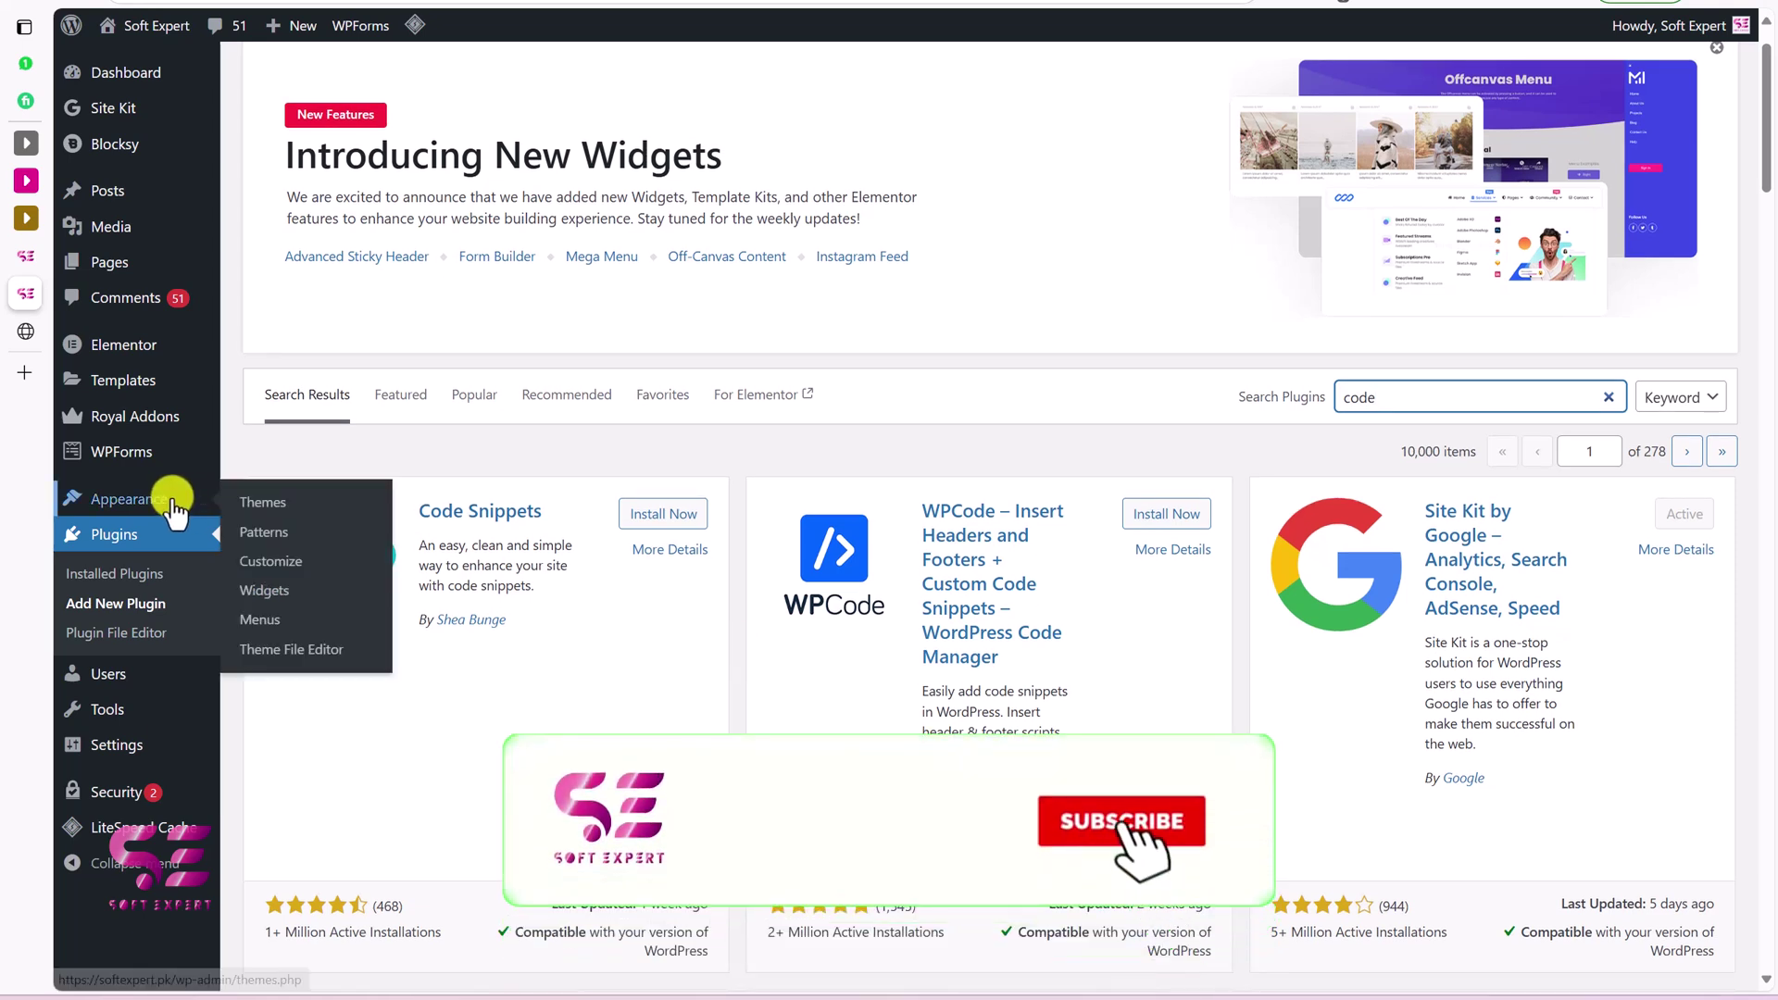
click(295, 650)
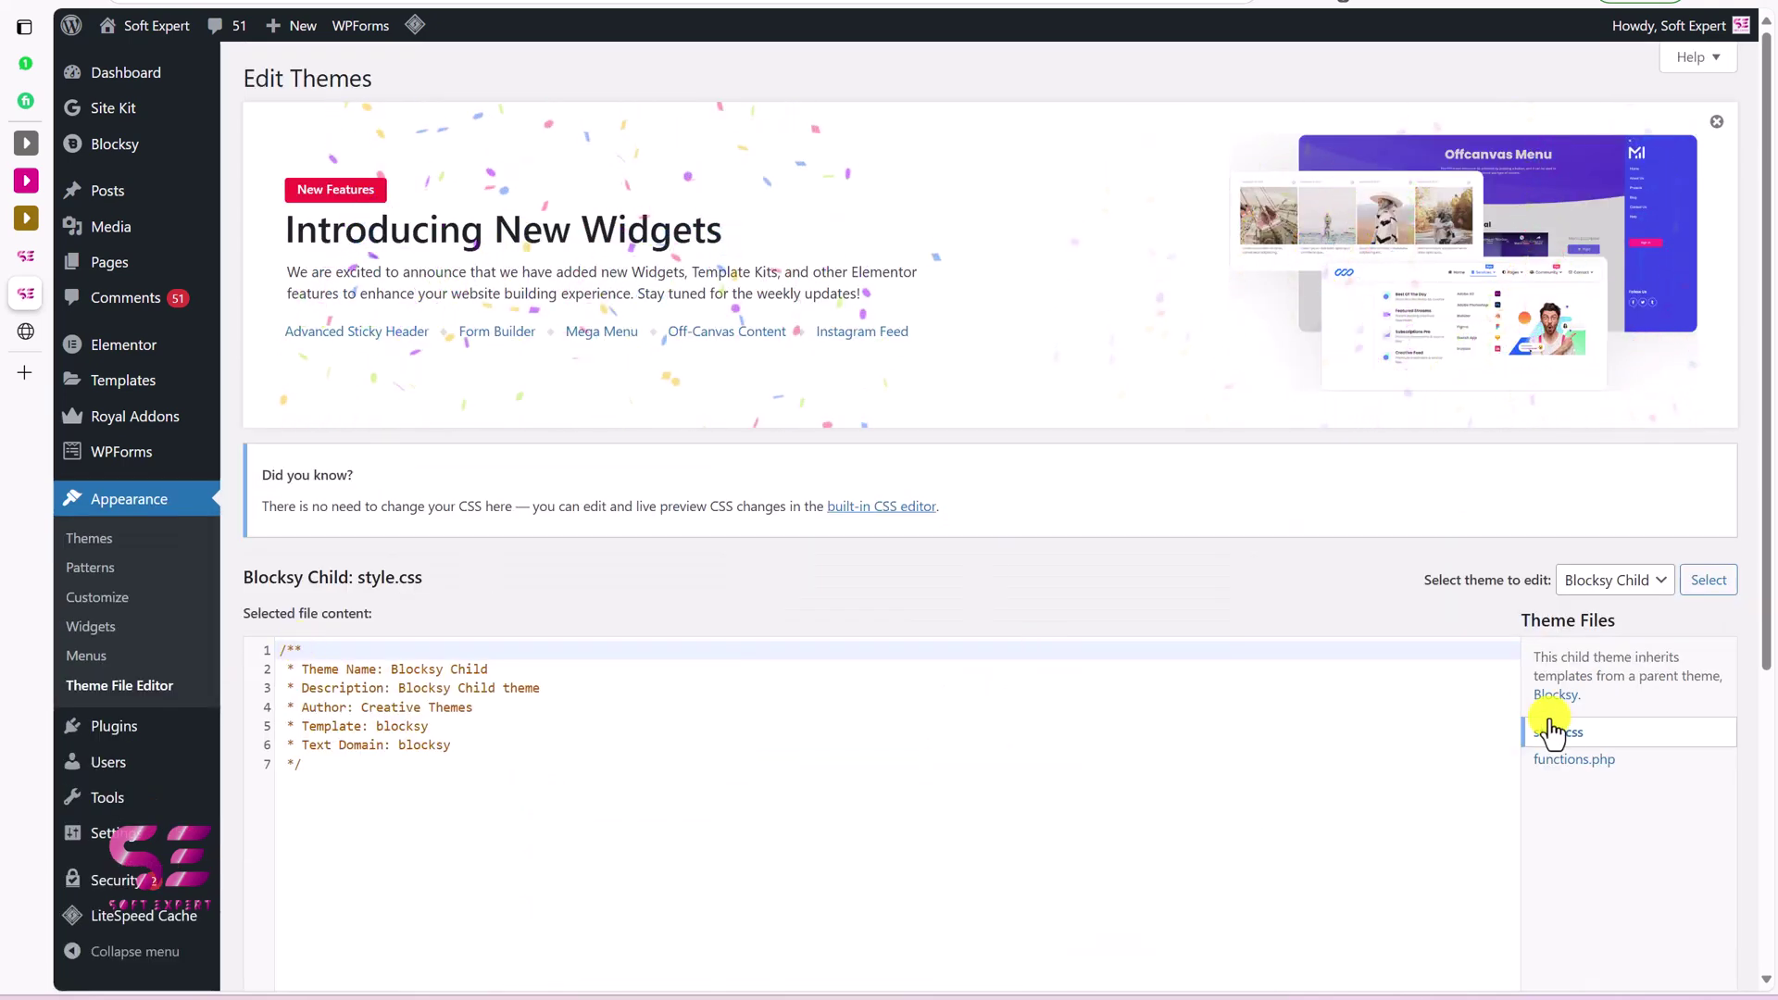
click(1561, 760)
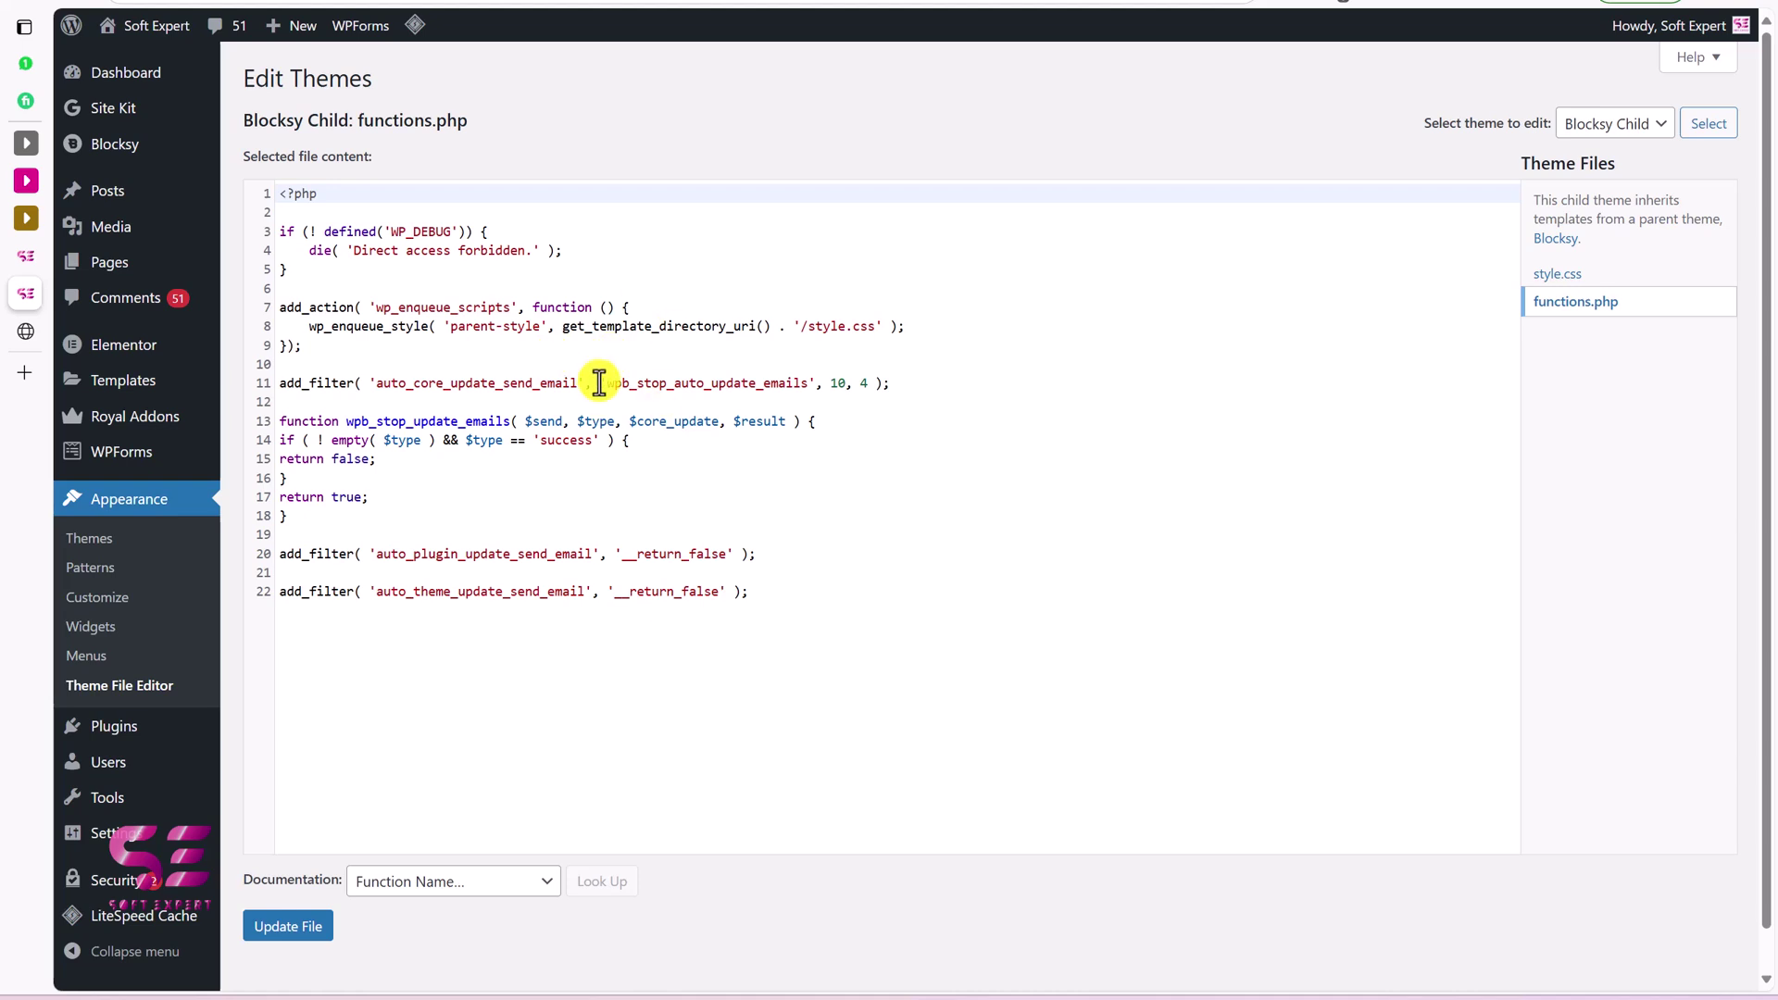
click(771, 593)
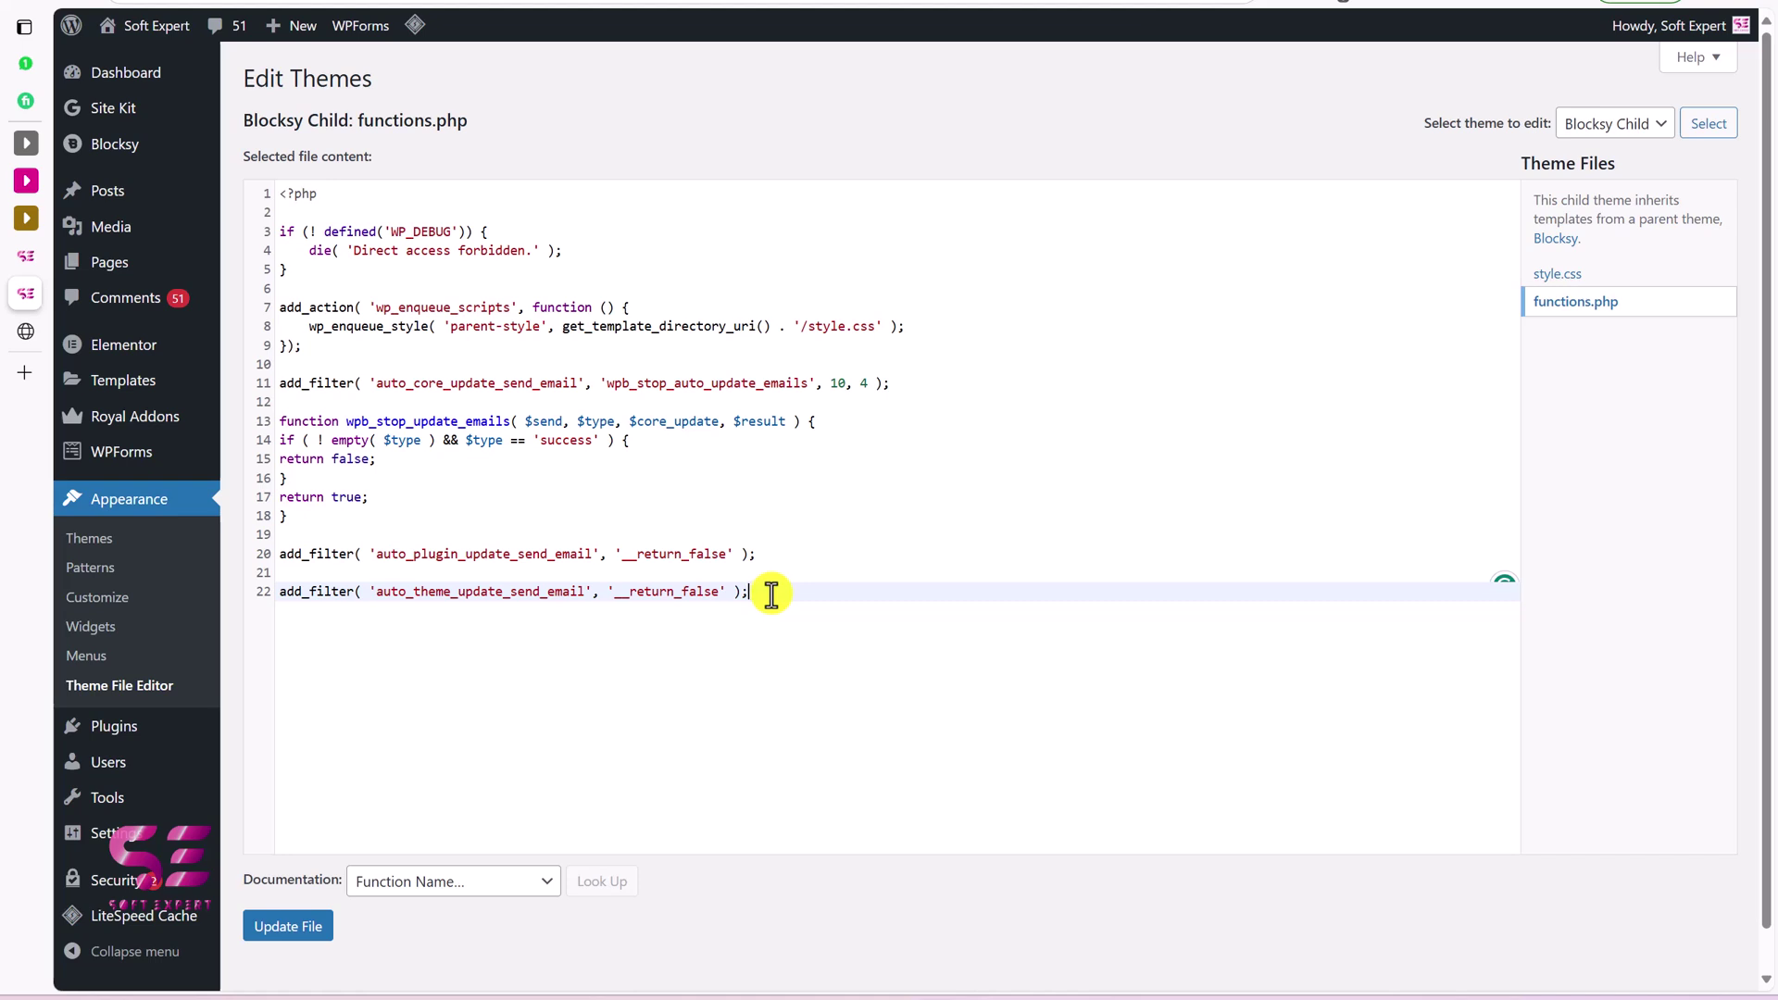
key(Return)
key(Return)
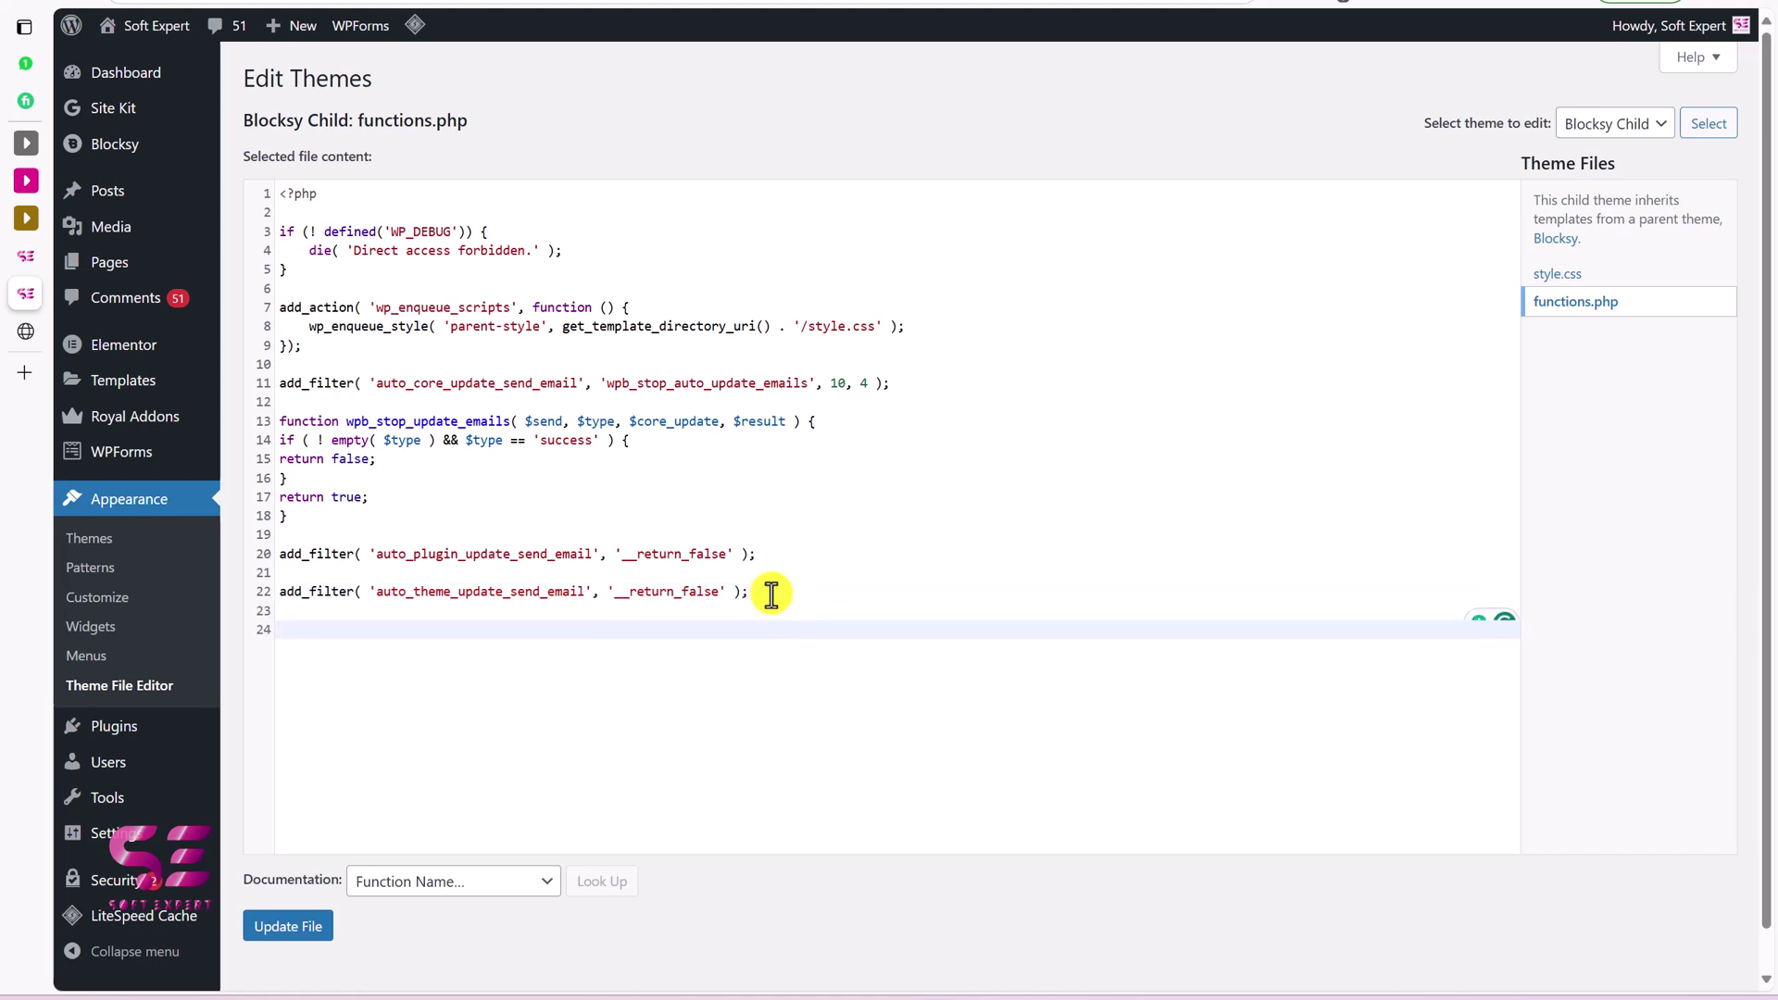
key(ctrl+v)
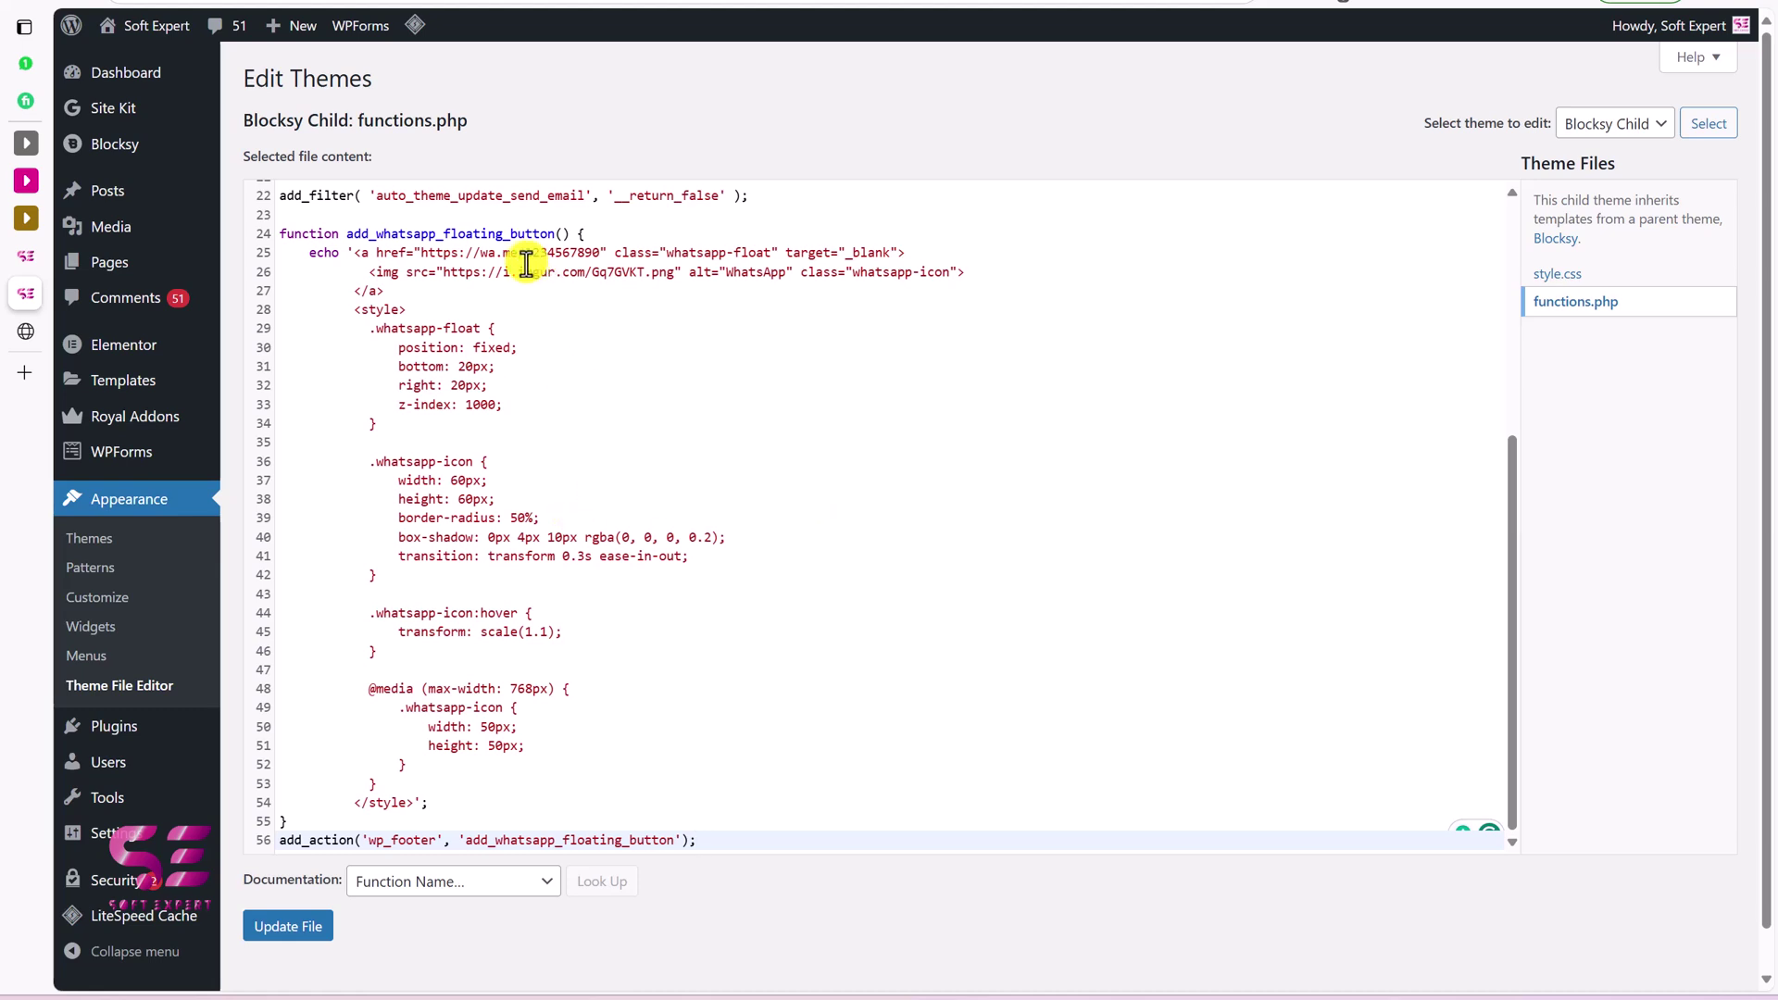
drag(526, 259, 593, 250)
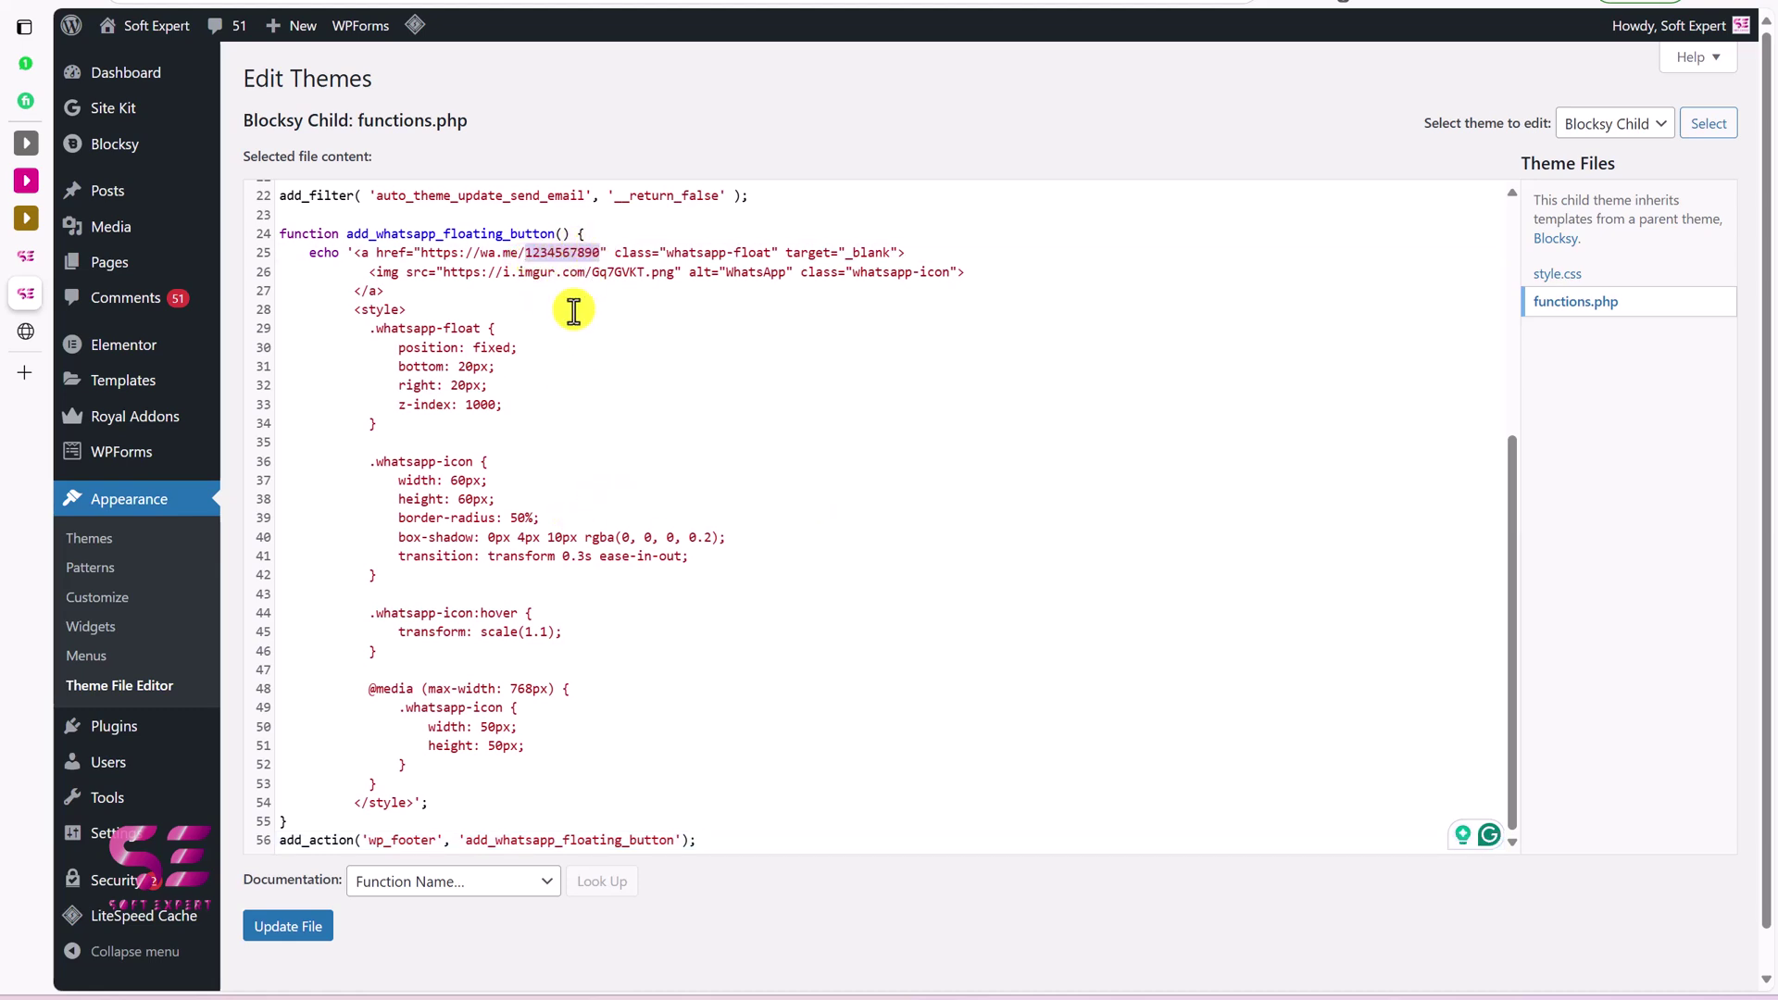
key(ctrl+v)
scroll(533, 387, down, 1)
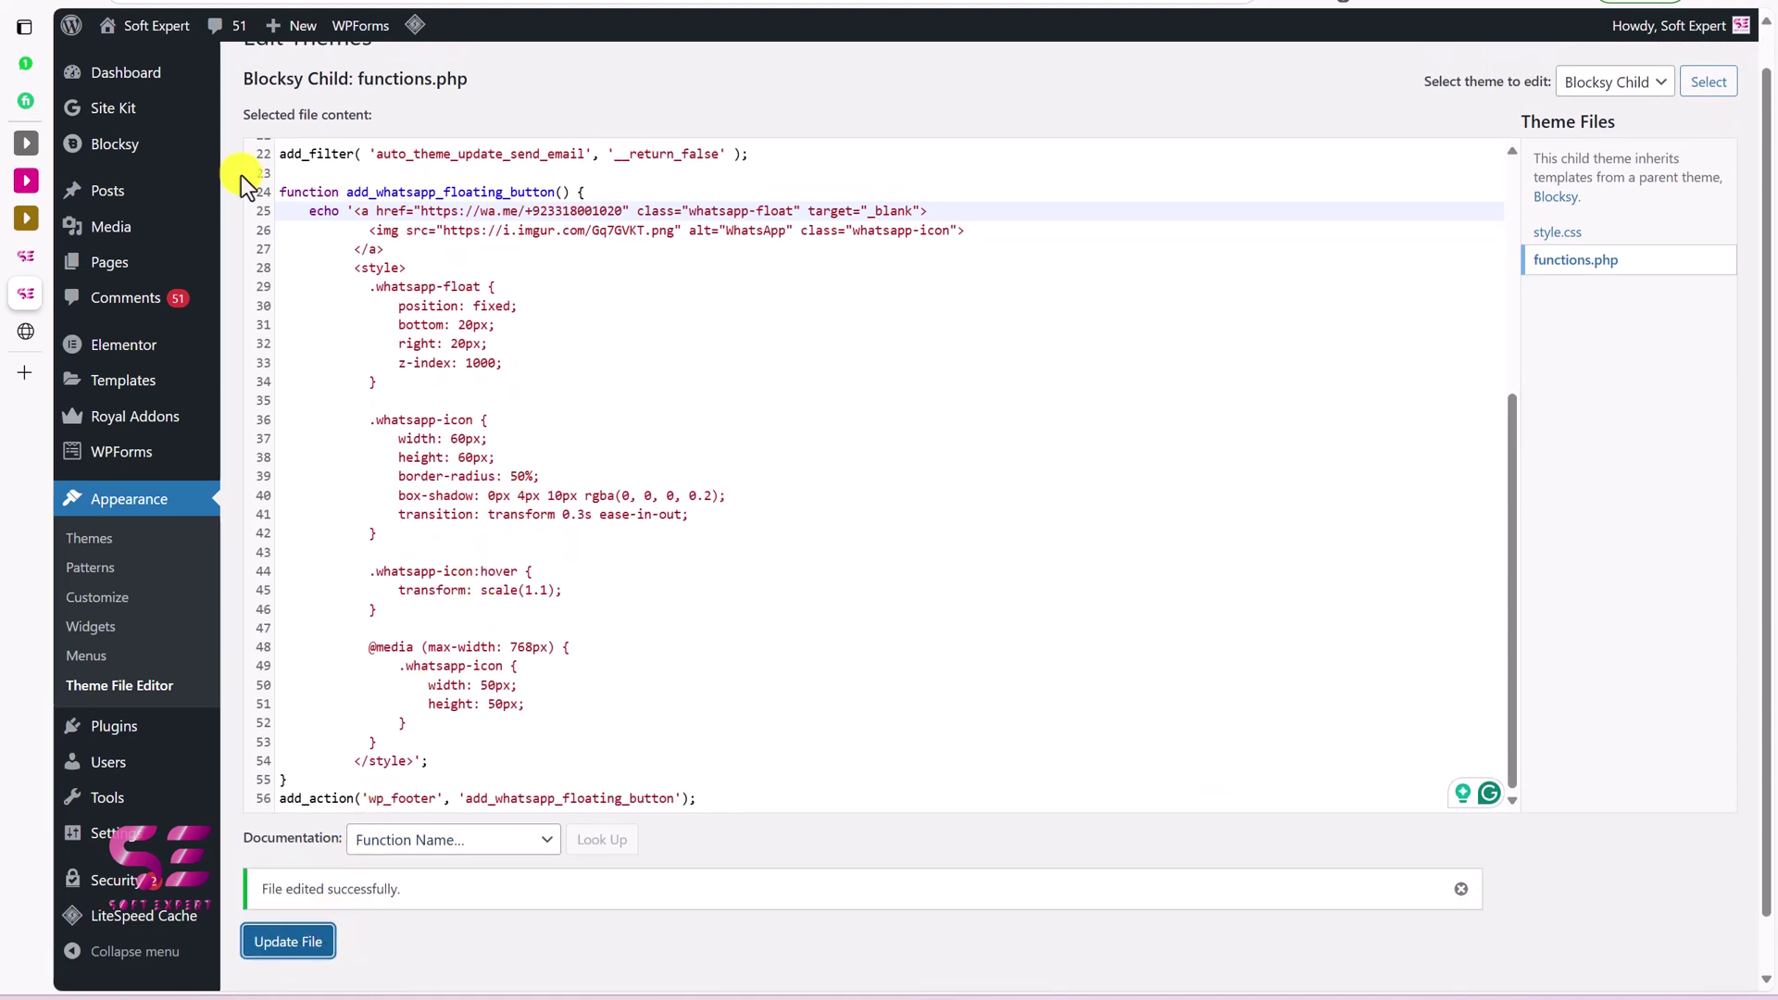
right_click(185, 28)
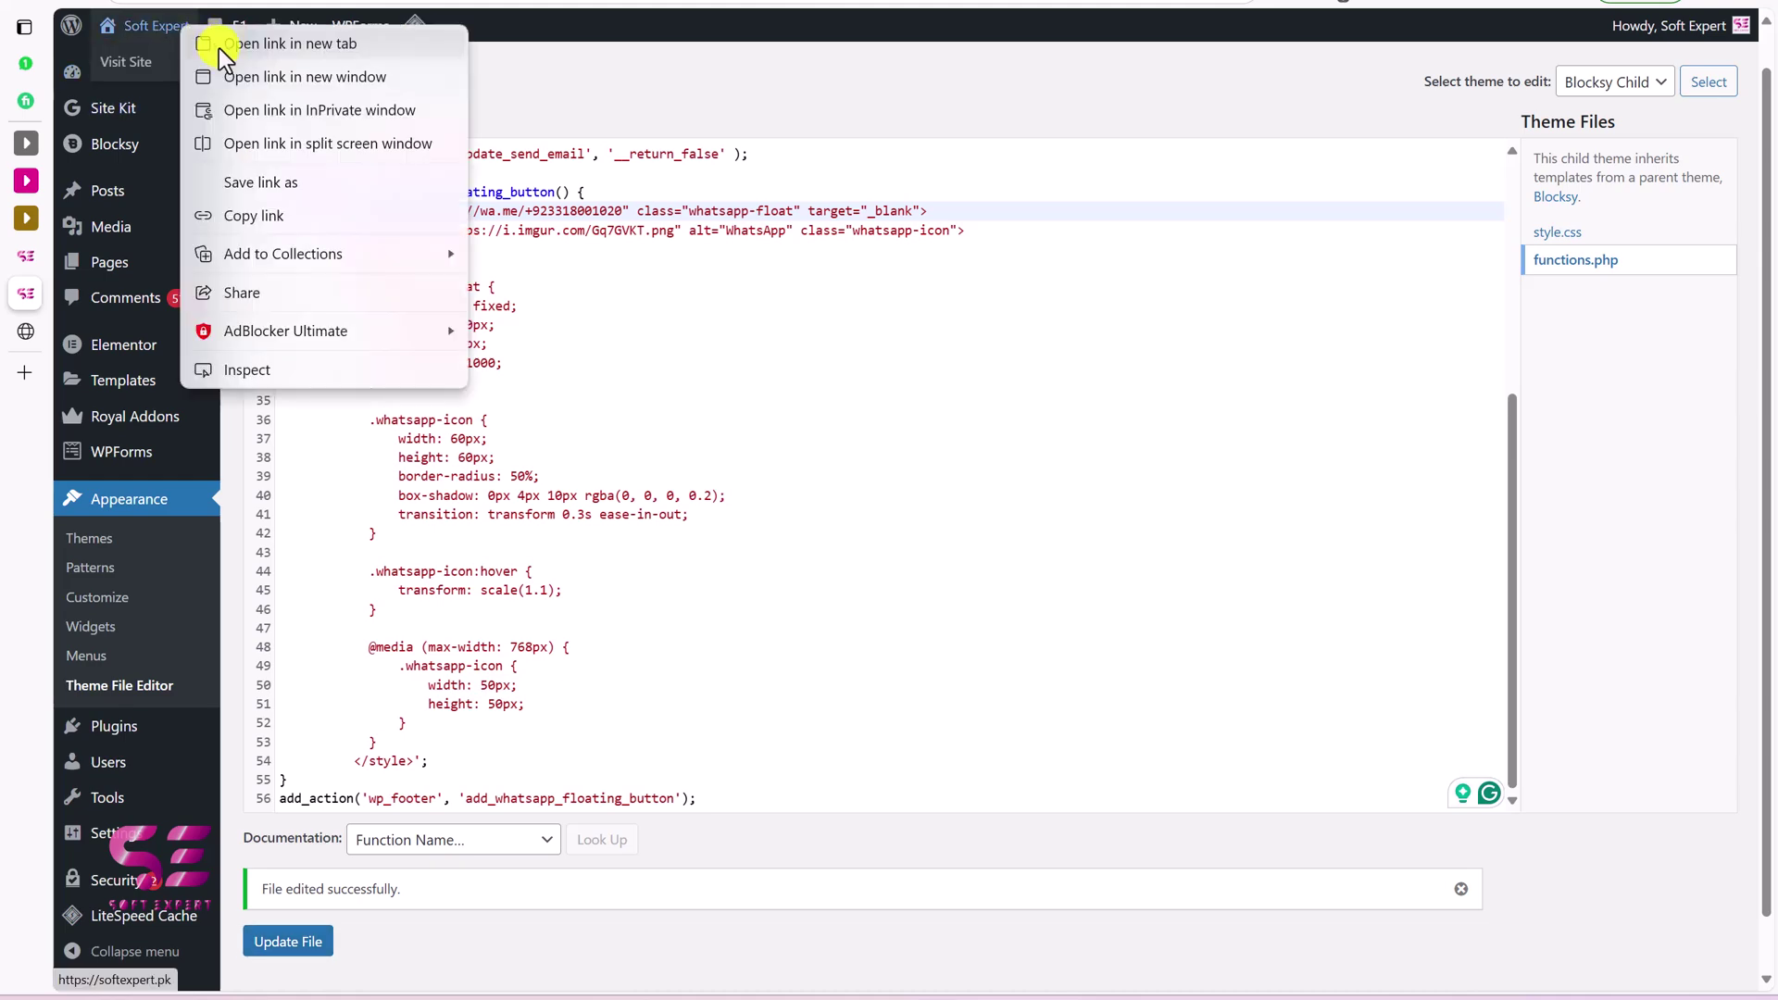
Open the live site in a new tab and check the home page for the WhatsApp button.
click(275, 47)
scroll(1148, 565, down, 10)
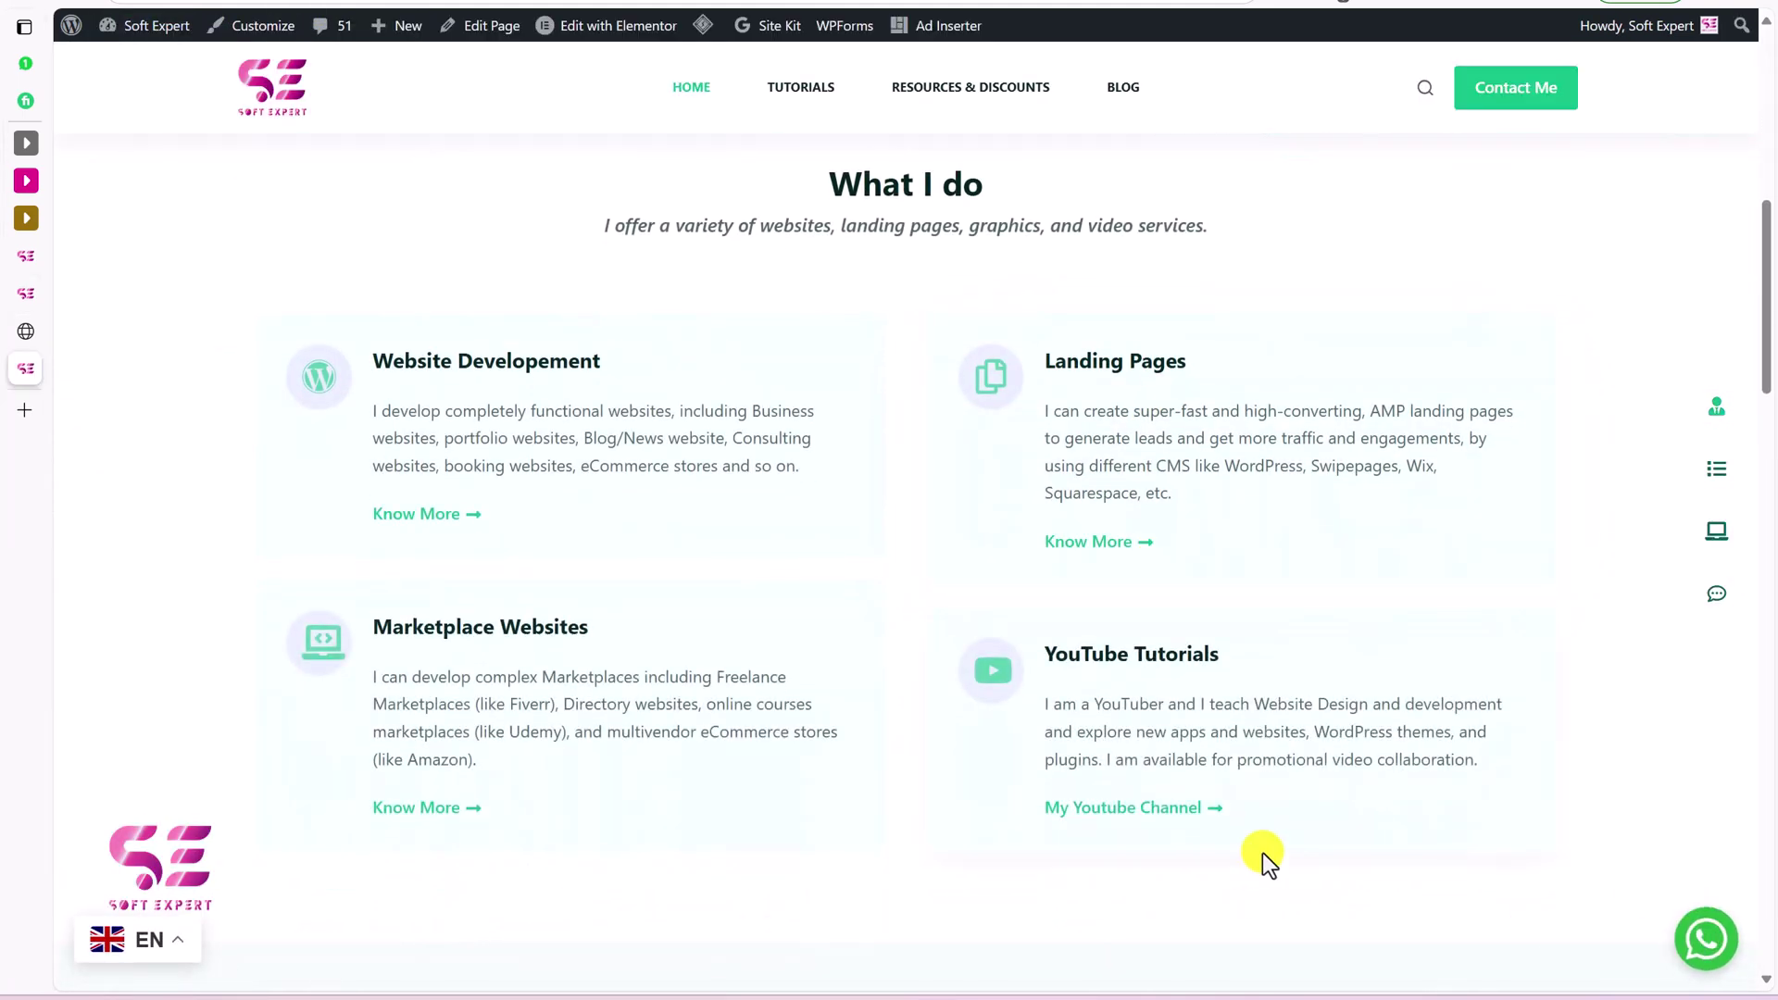
scroll(1263, 851, down, 20)
scroll(1263, 853, up, 10)
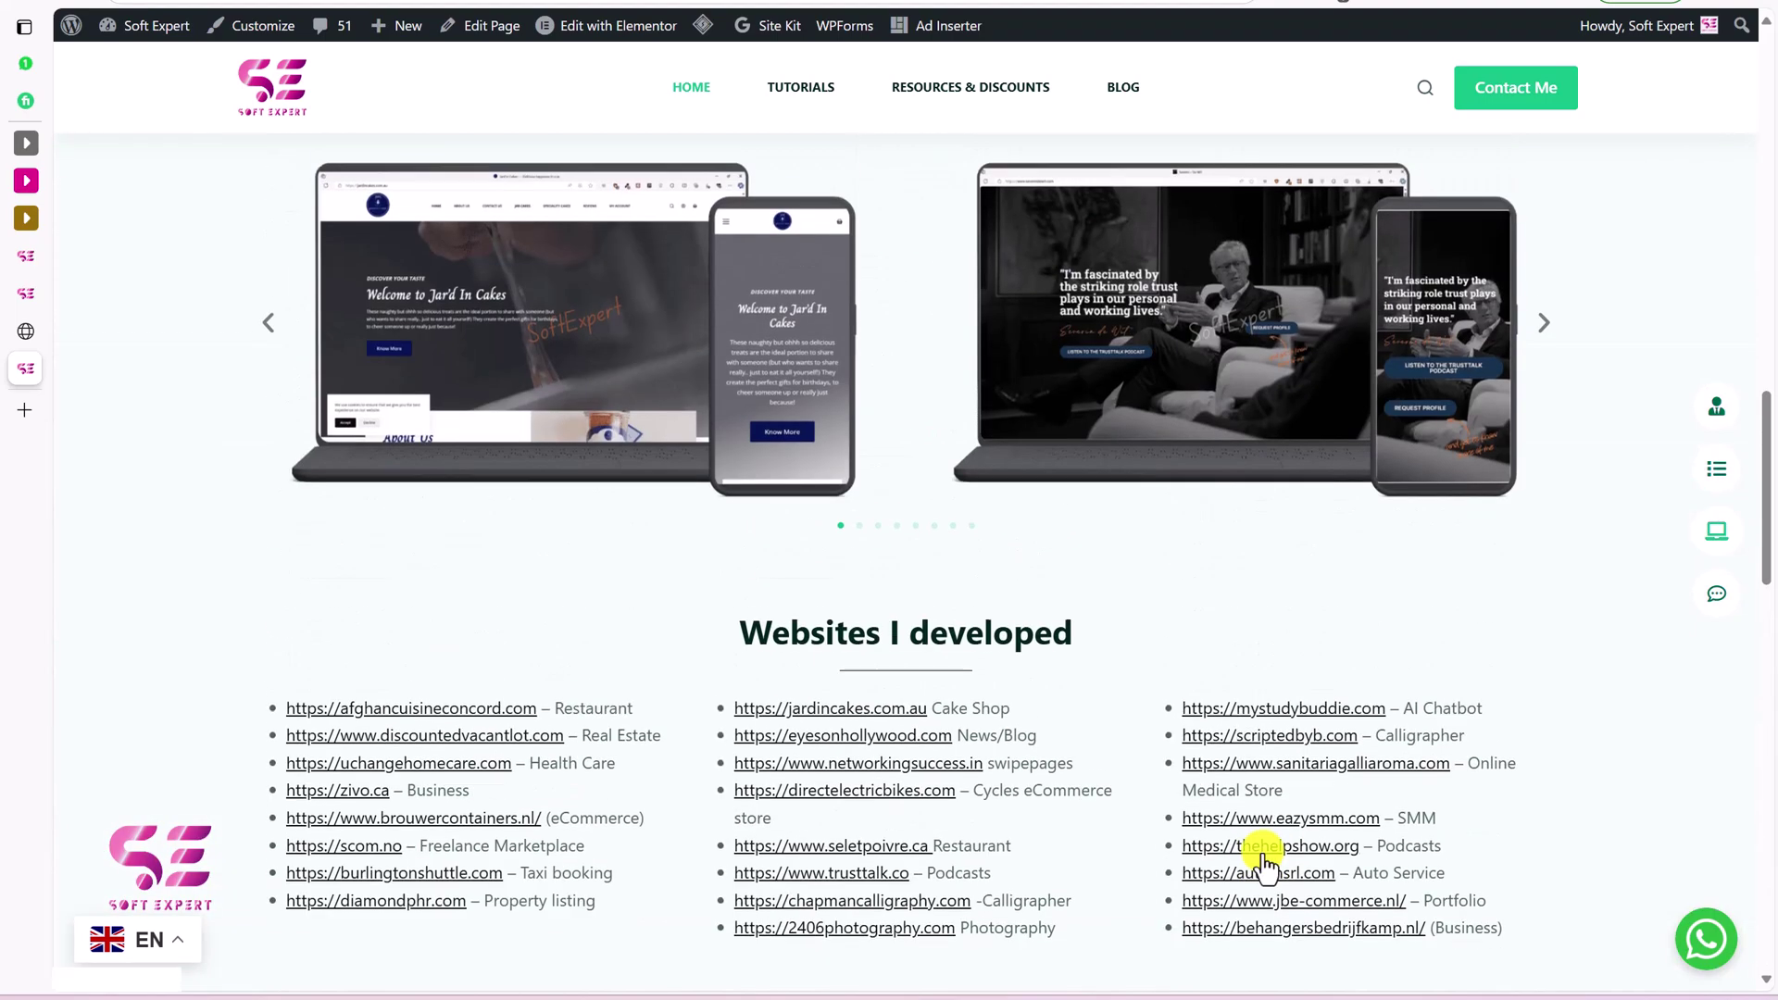
Check the Tutorials, Resources & Discounts and Blog pages for the bottom-right WhatsApp button.
click(799, 100)
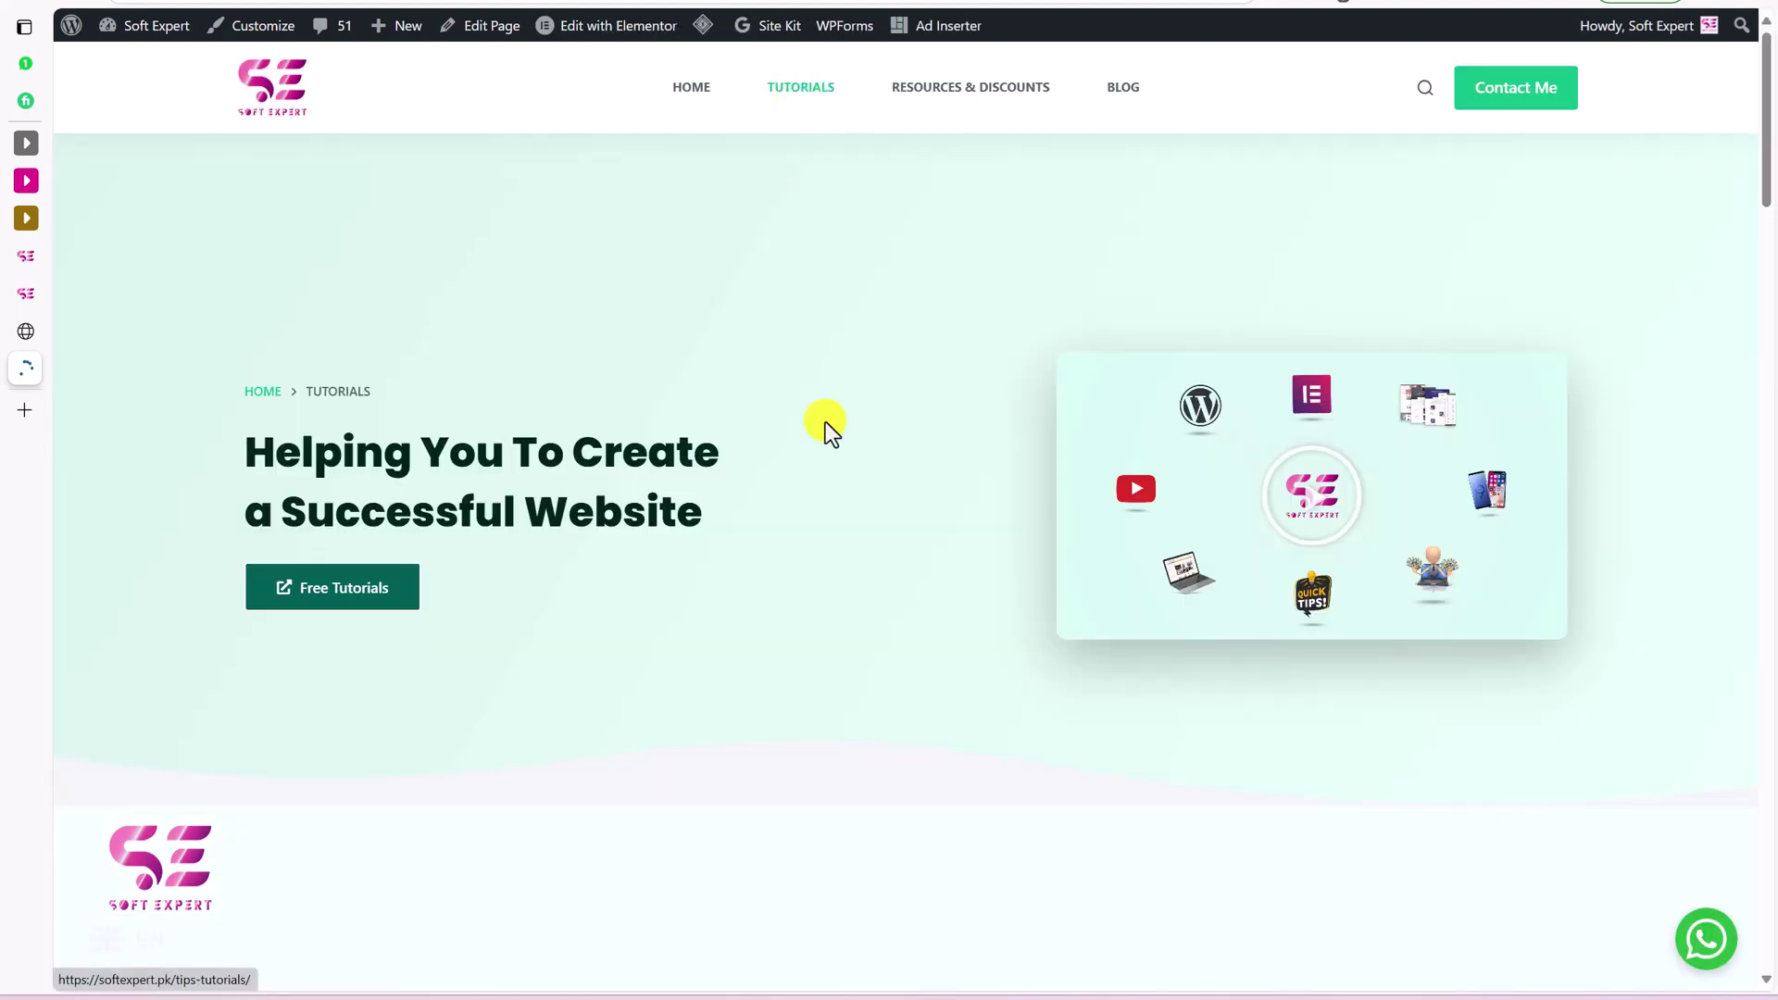
scroll(830, 510, down, 3)
scroll(831, 509, down, 8)
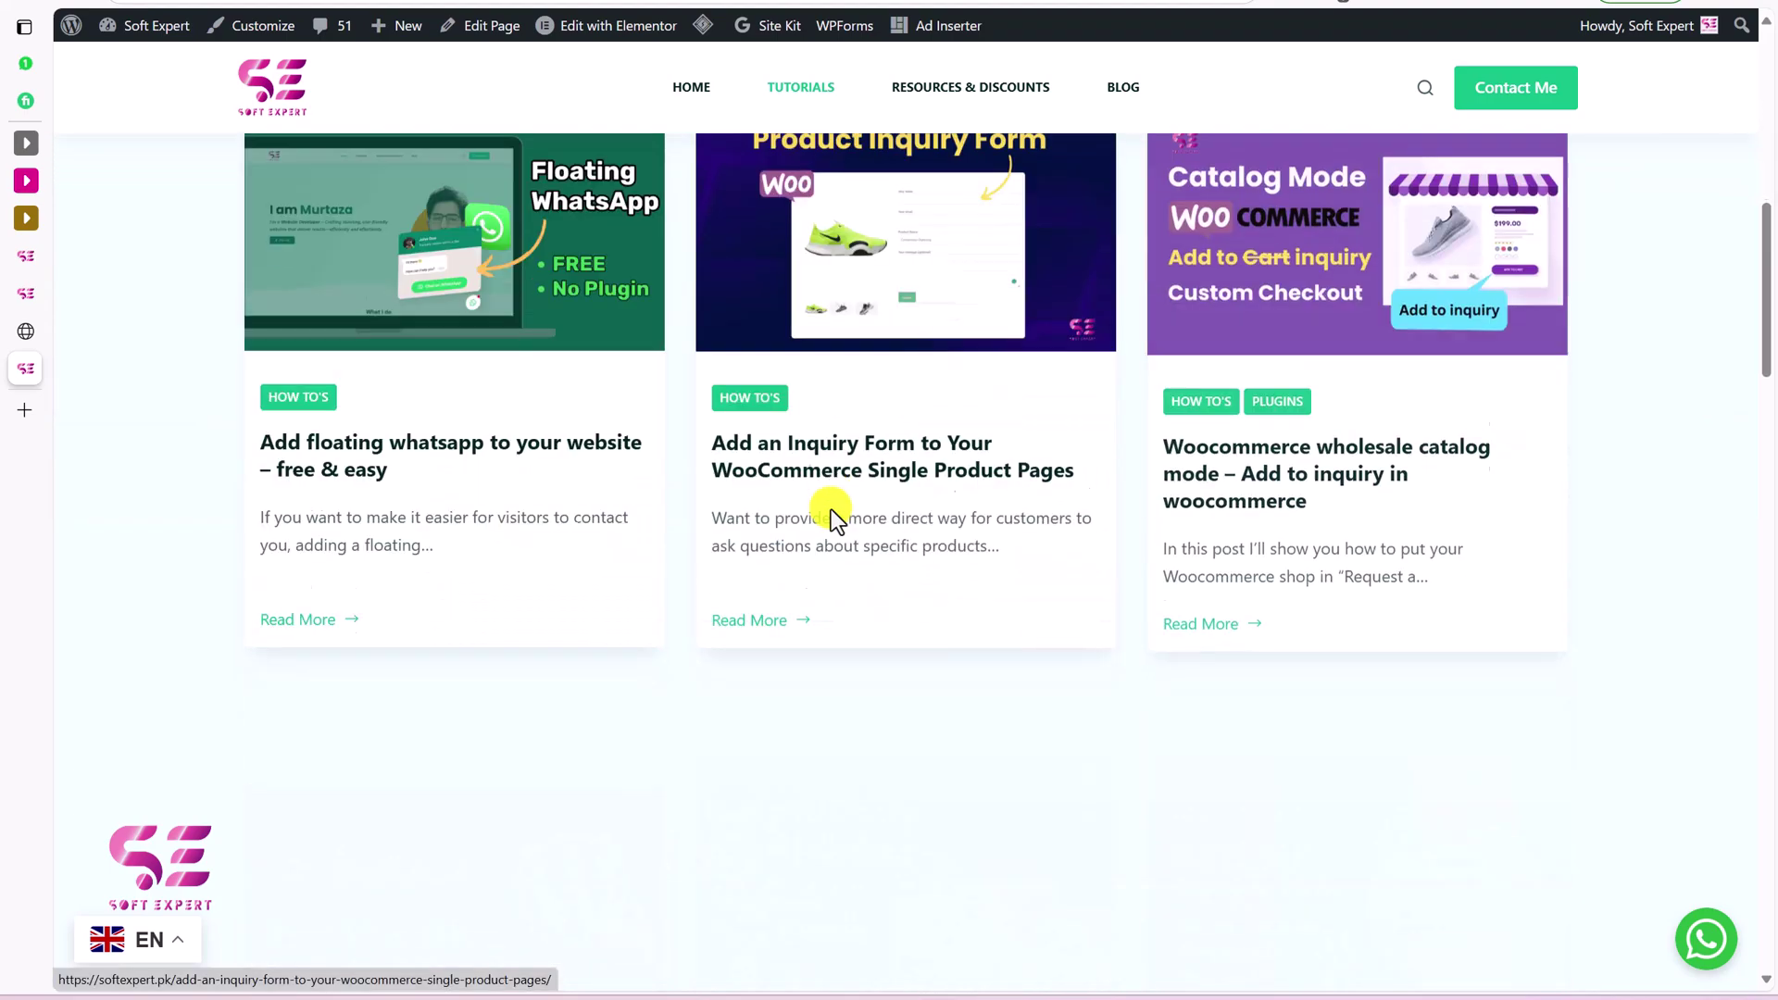
click(971, 87)
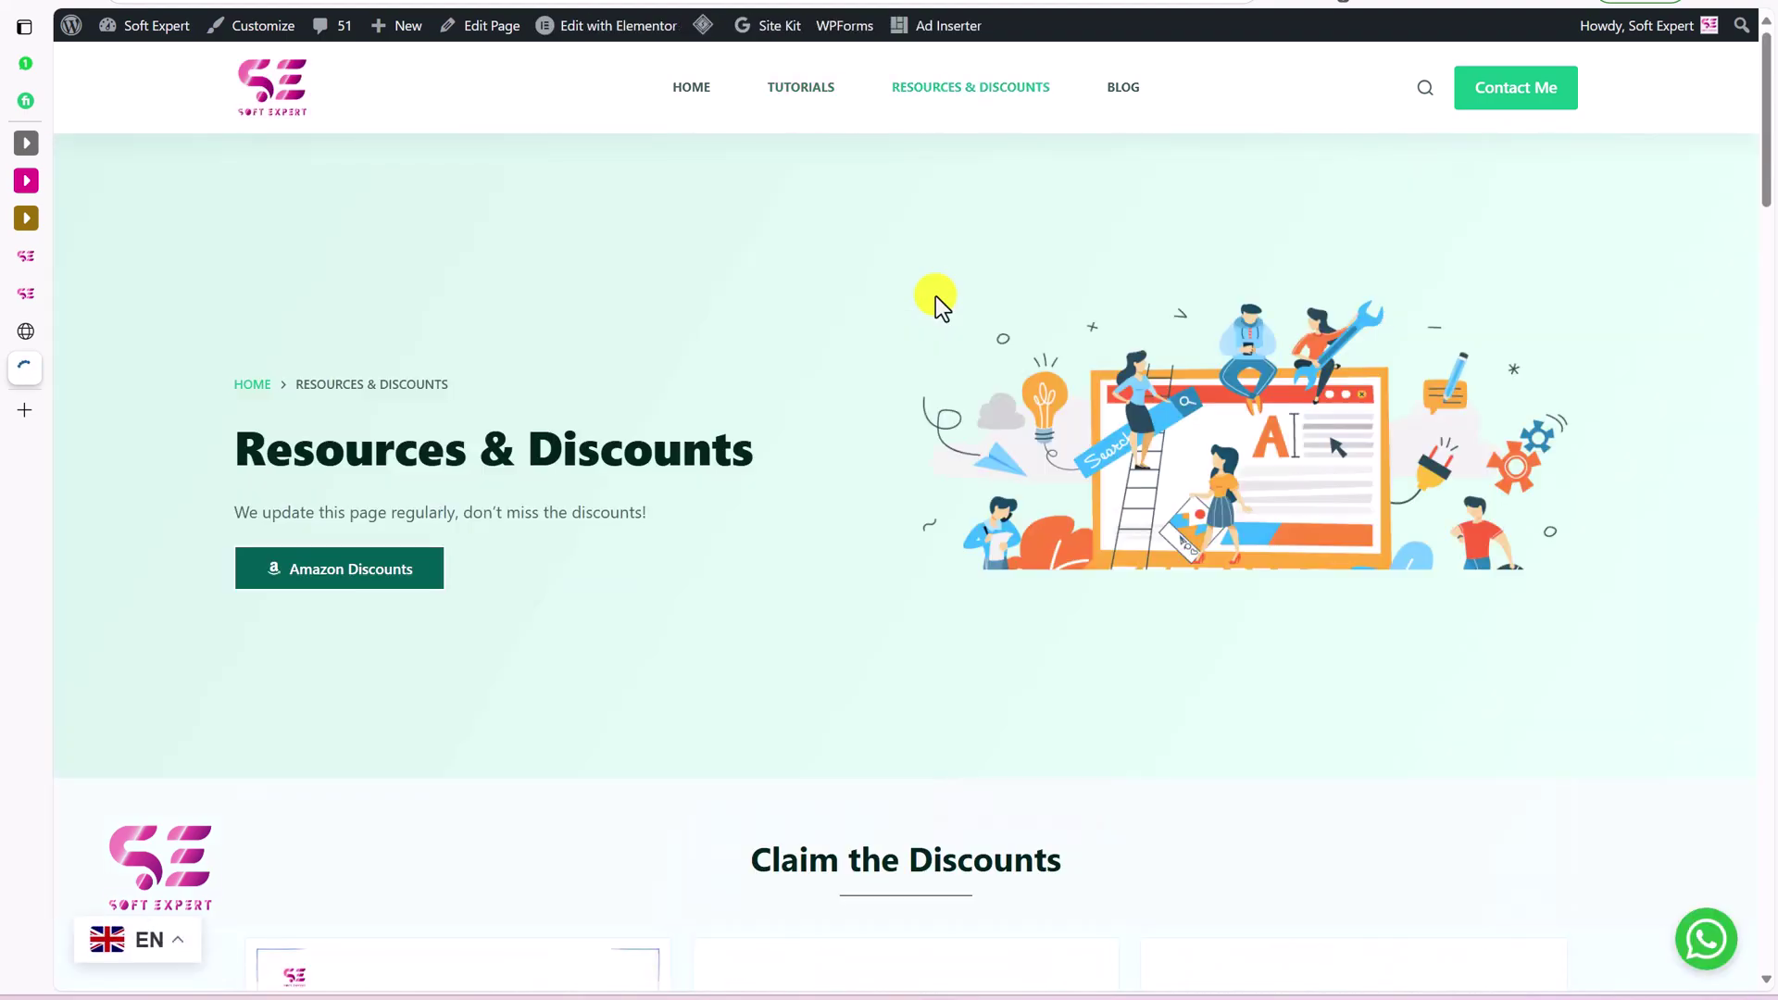
scroll(935, 297, down, 5)
scroll(935, 296, down, 2)
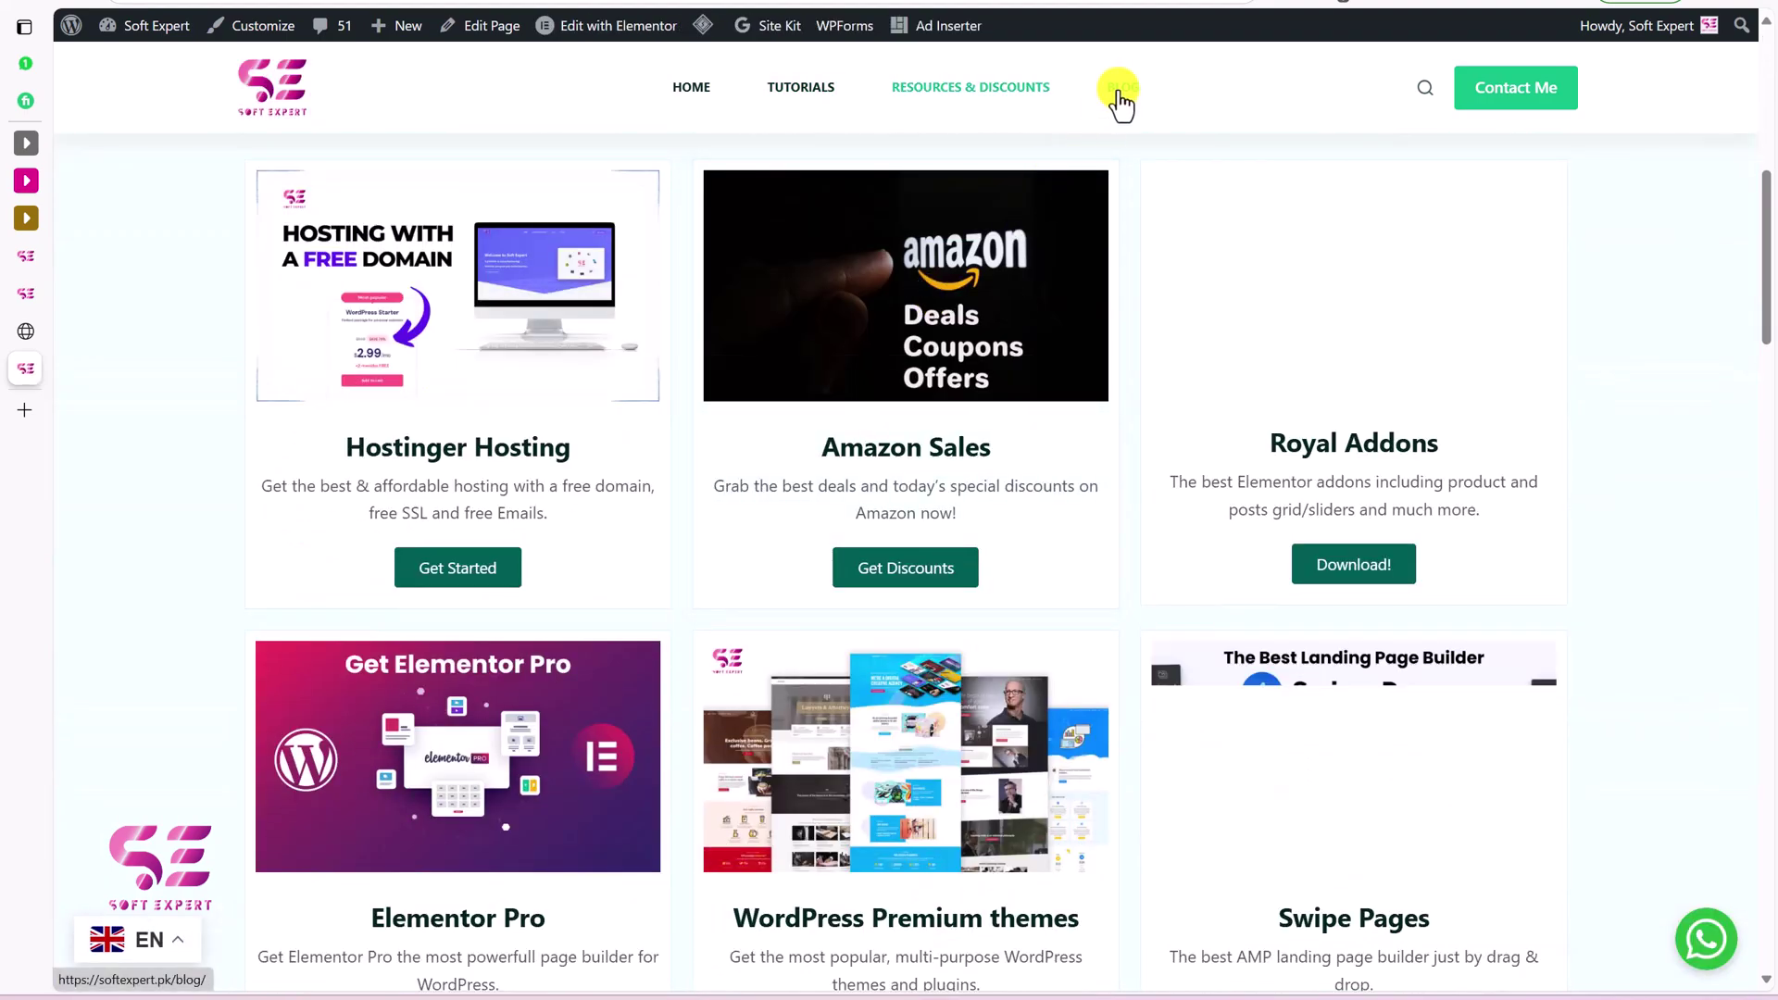
key(alt+Left)
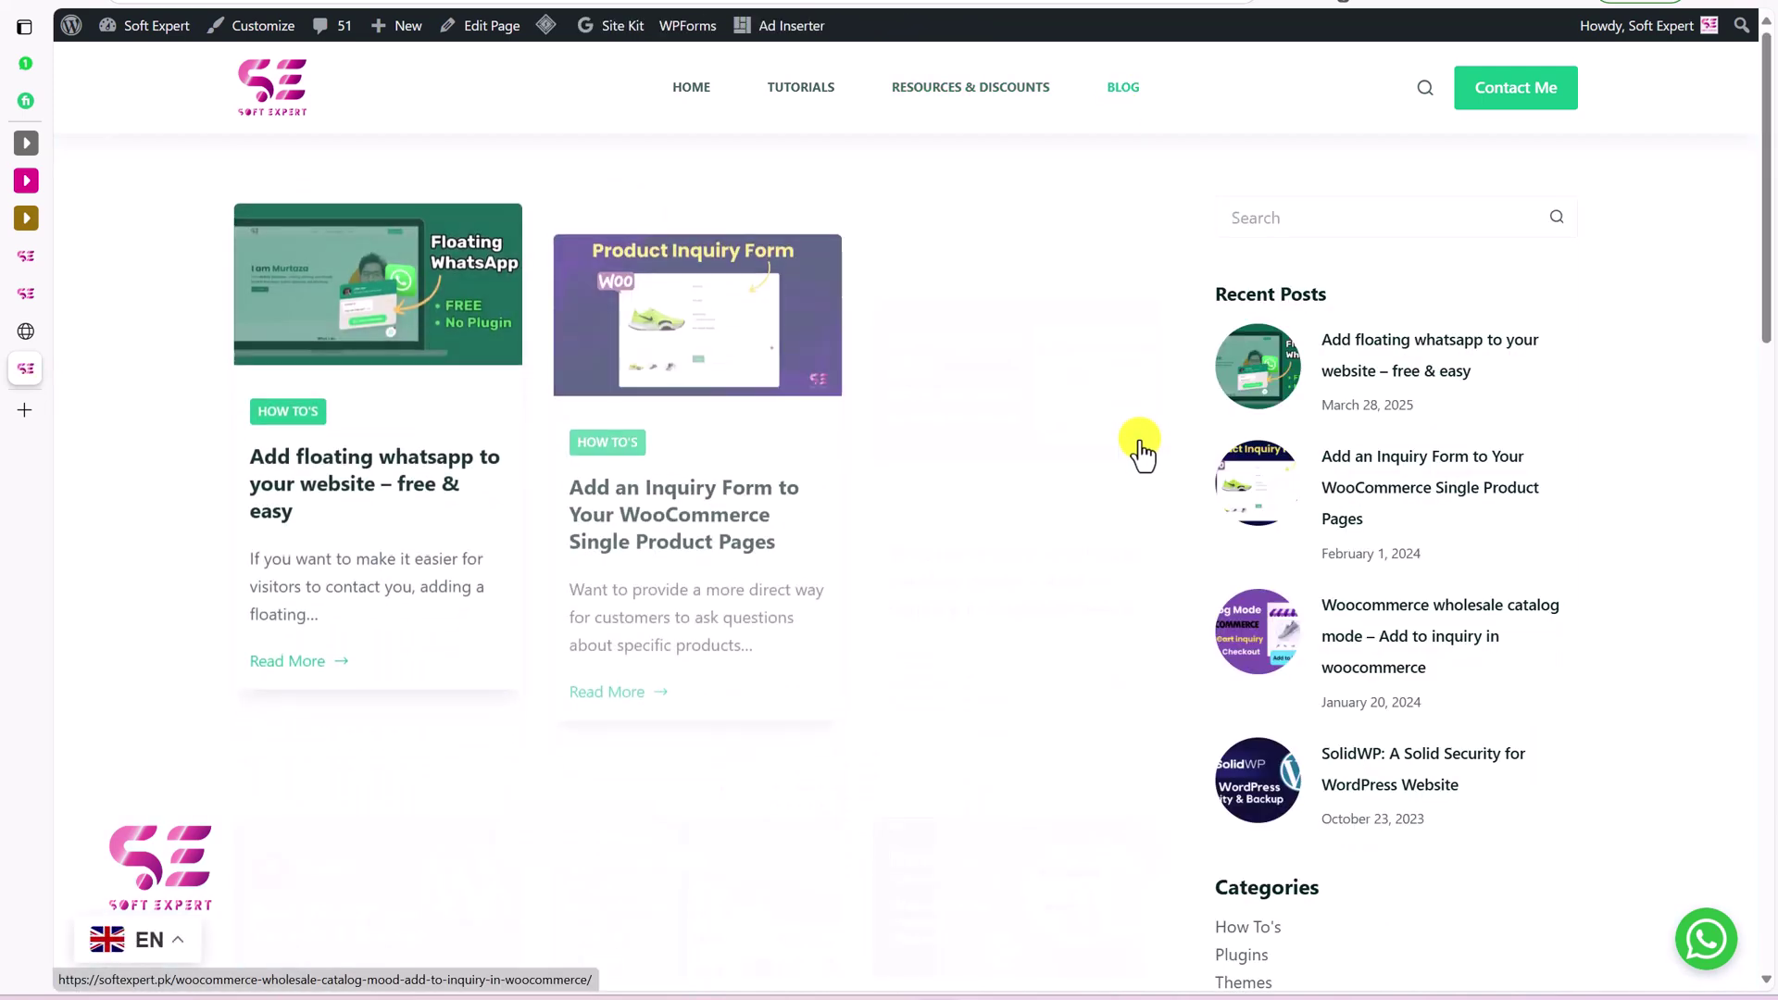
scroll(1139, 448, down, 8)
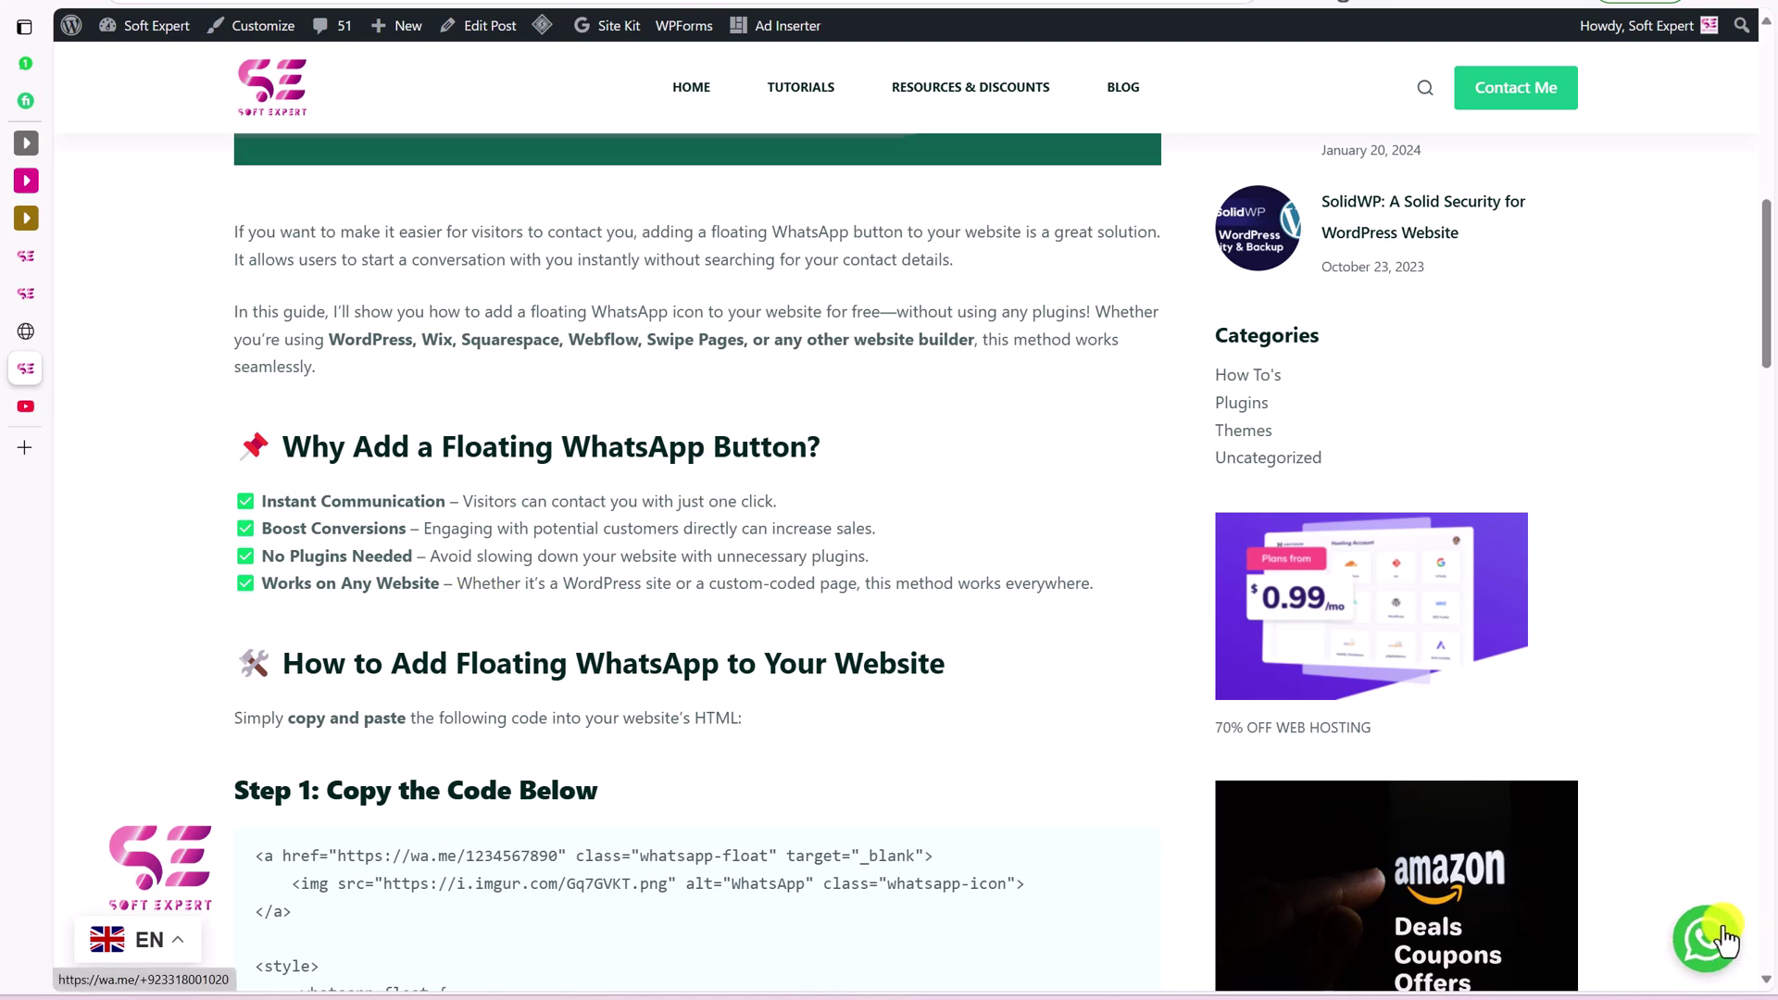
On the Soft Expert YouTube channel, search its videos for 'whatsapp'.
click(28, 408)
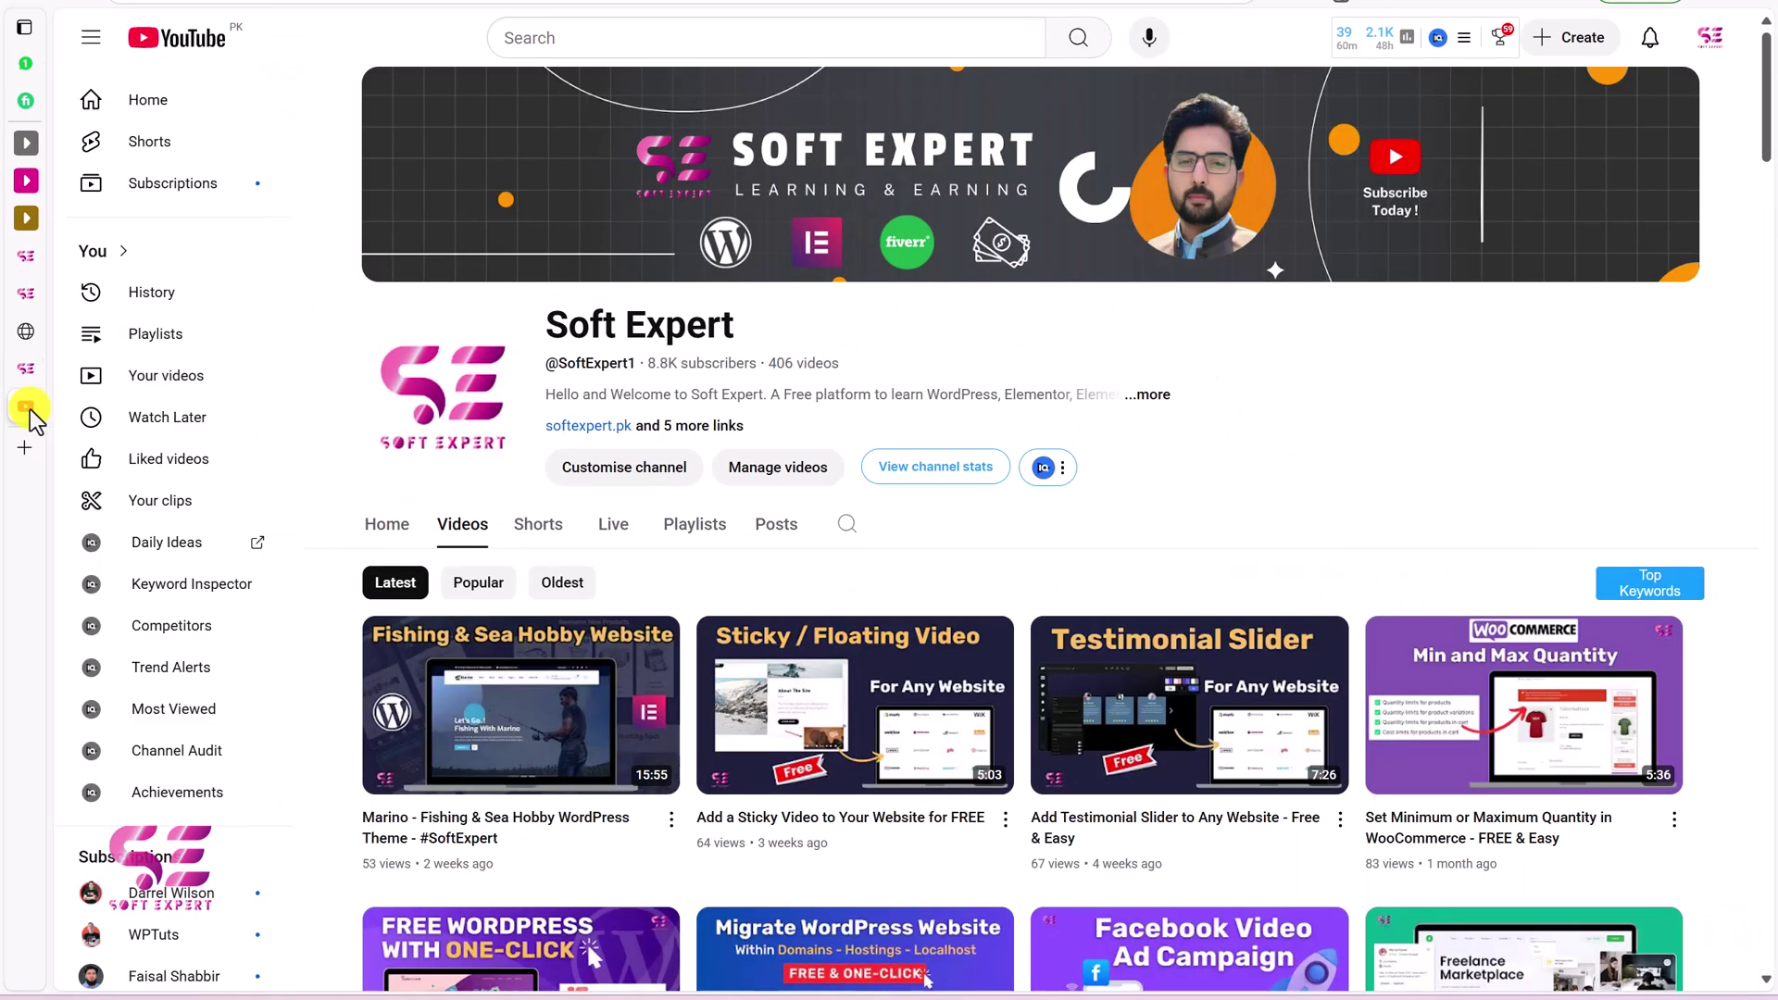
click(850, 535)
text(whatsapp)
key(Return)
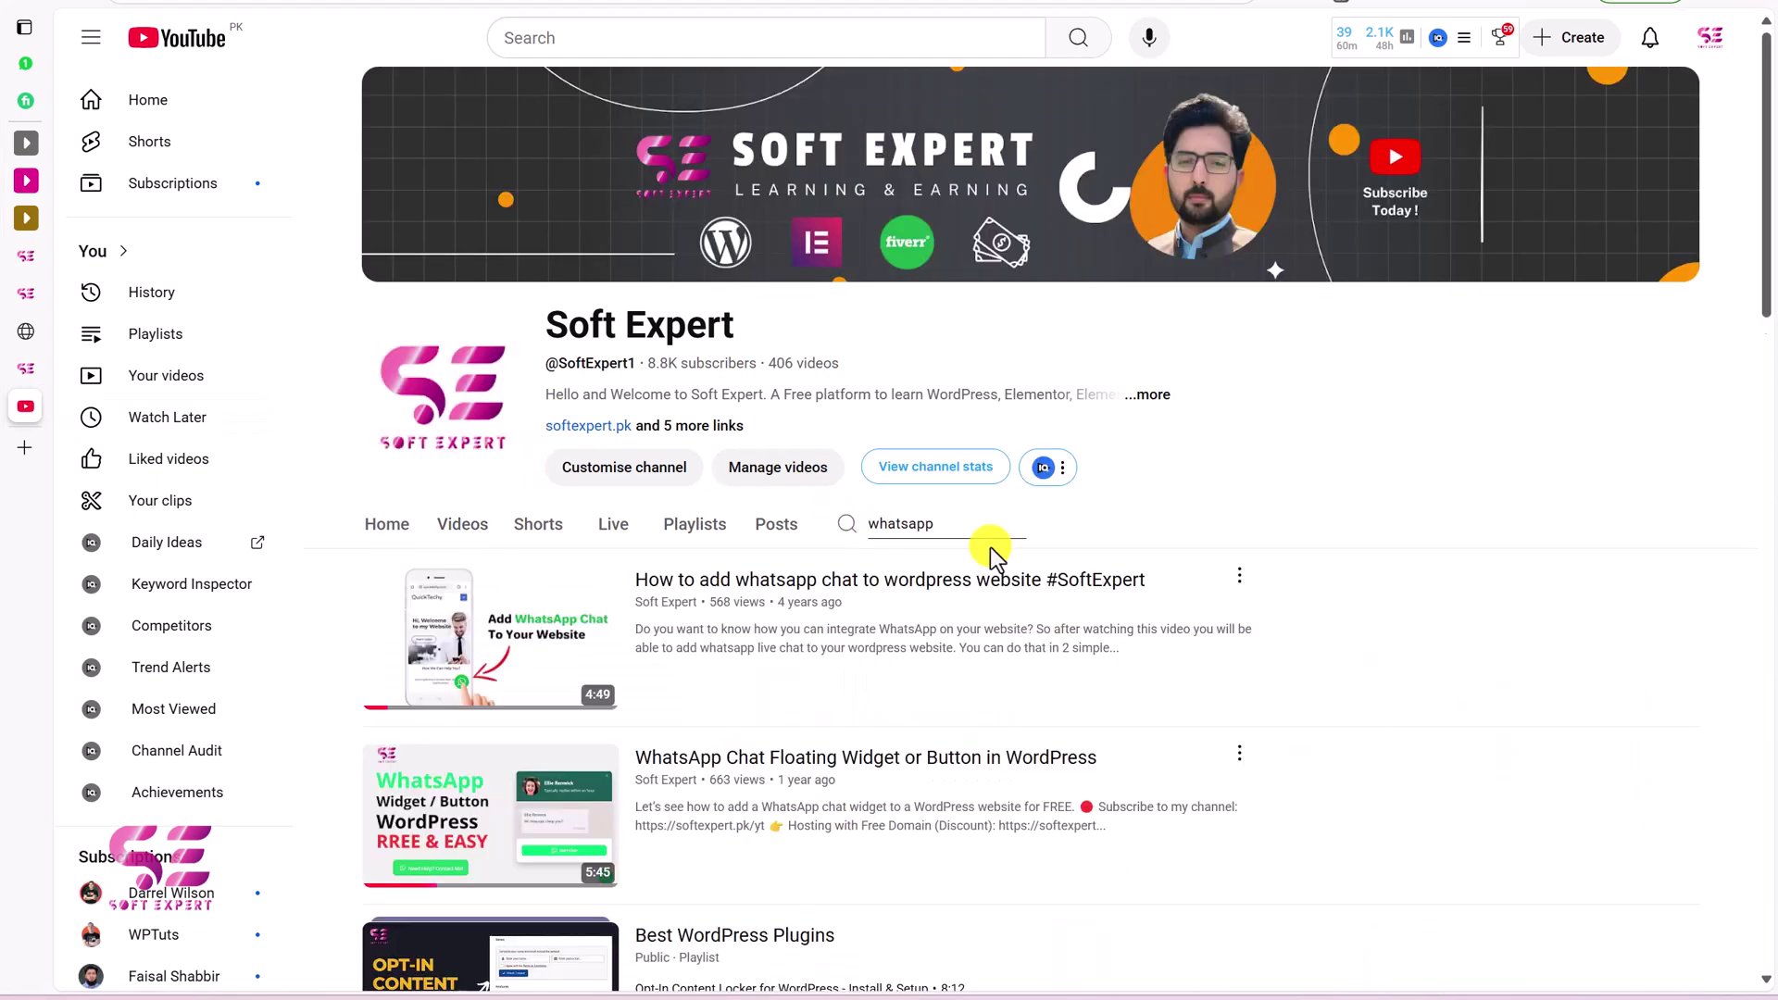
Look over the 'whatsapp' results, then list all the channel's uploads under Videos.
scroll(935, 611, down, 3)
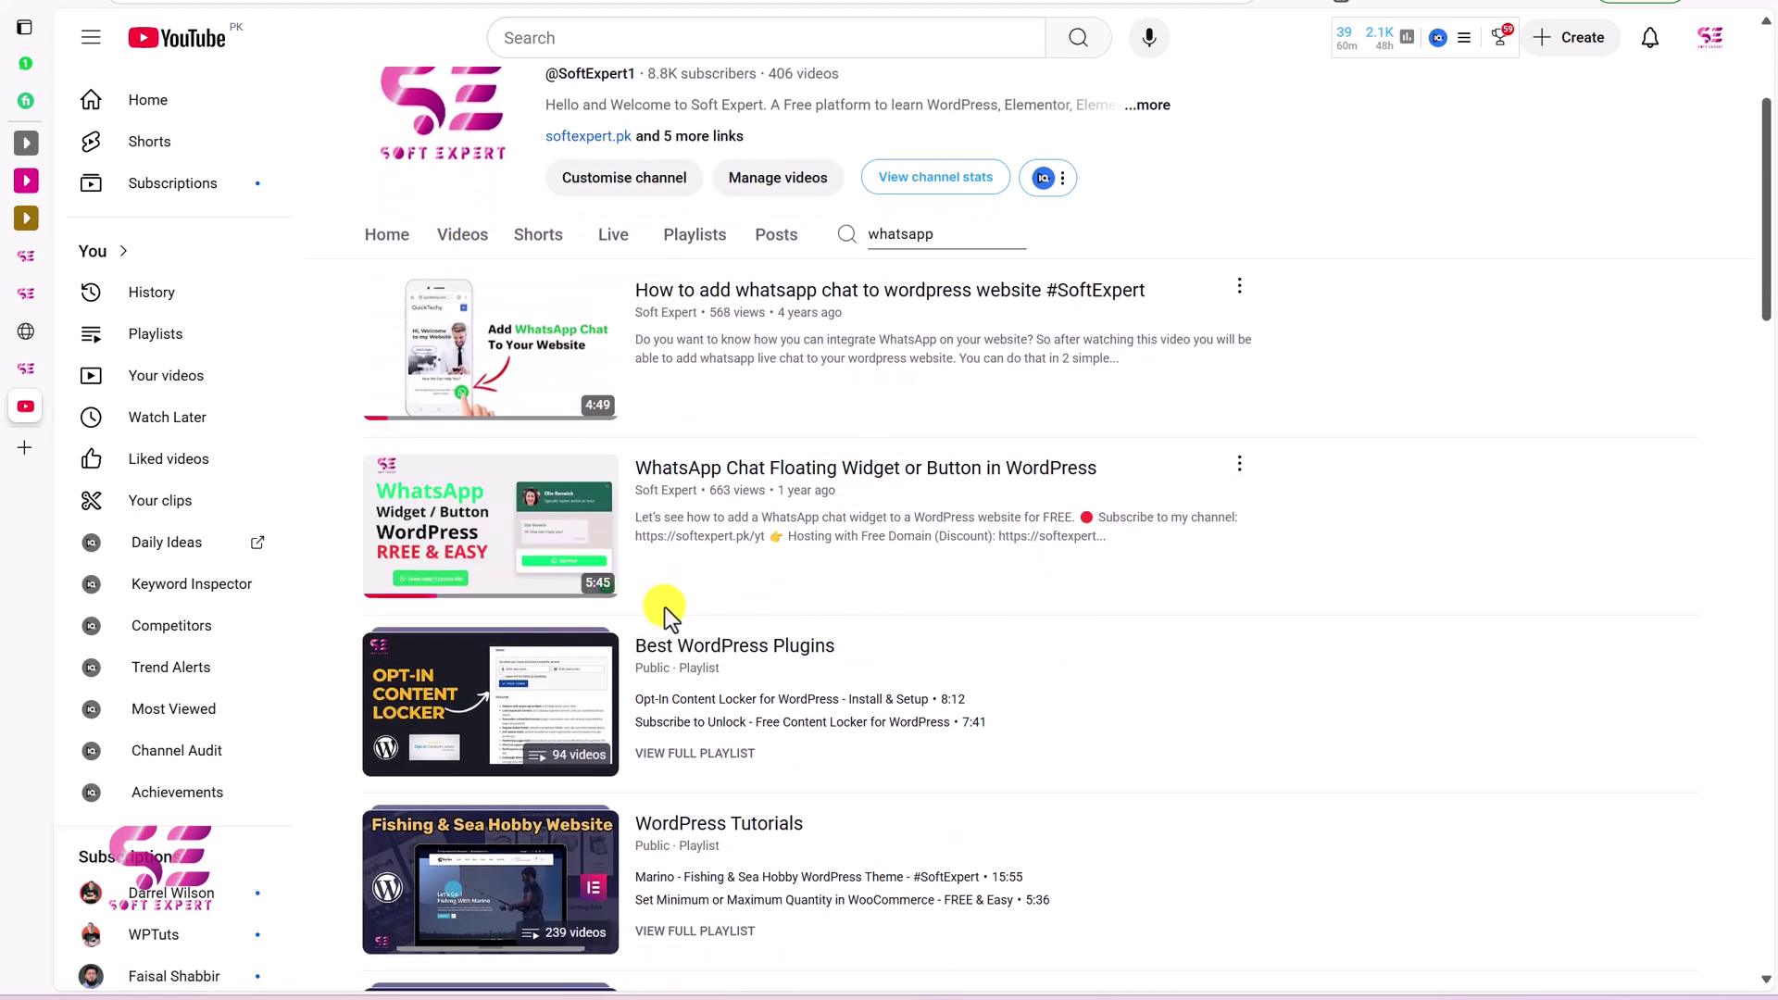
scroll(670, 615, up, 2)
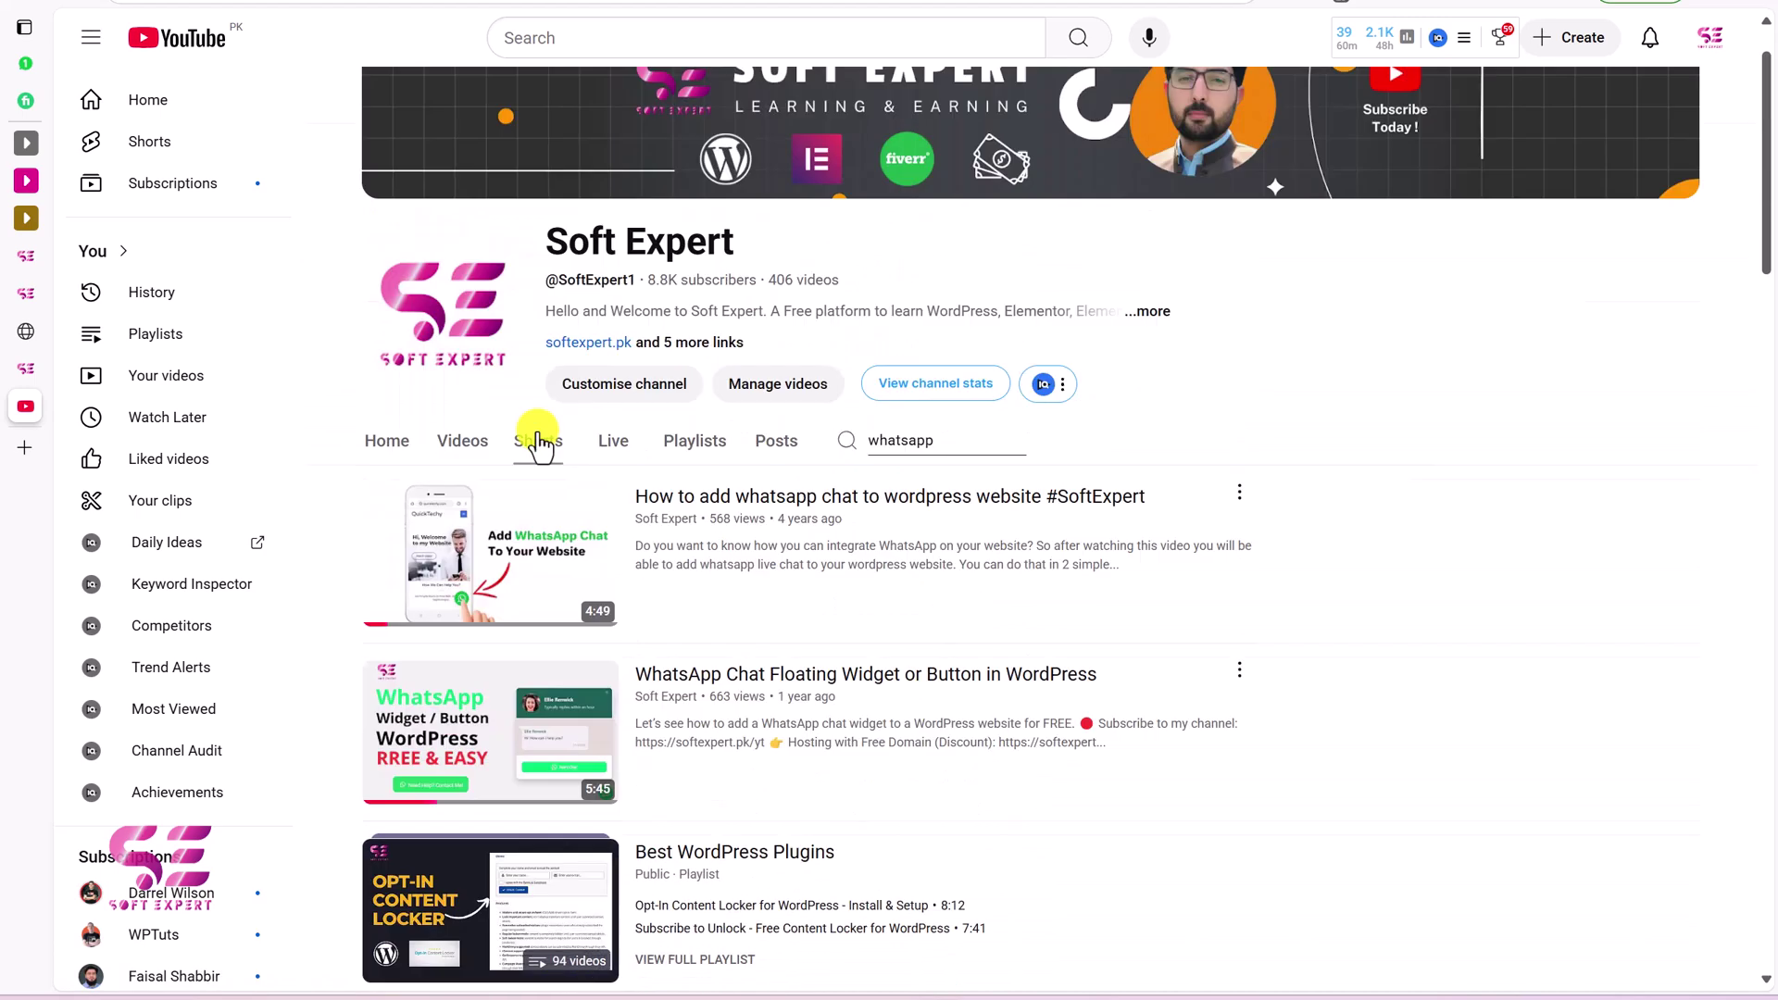
click(468, 442)
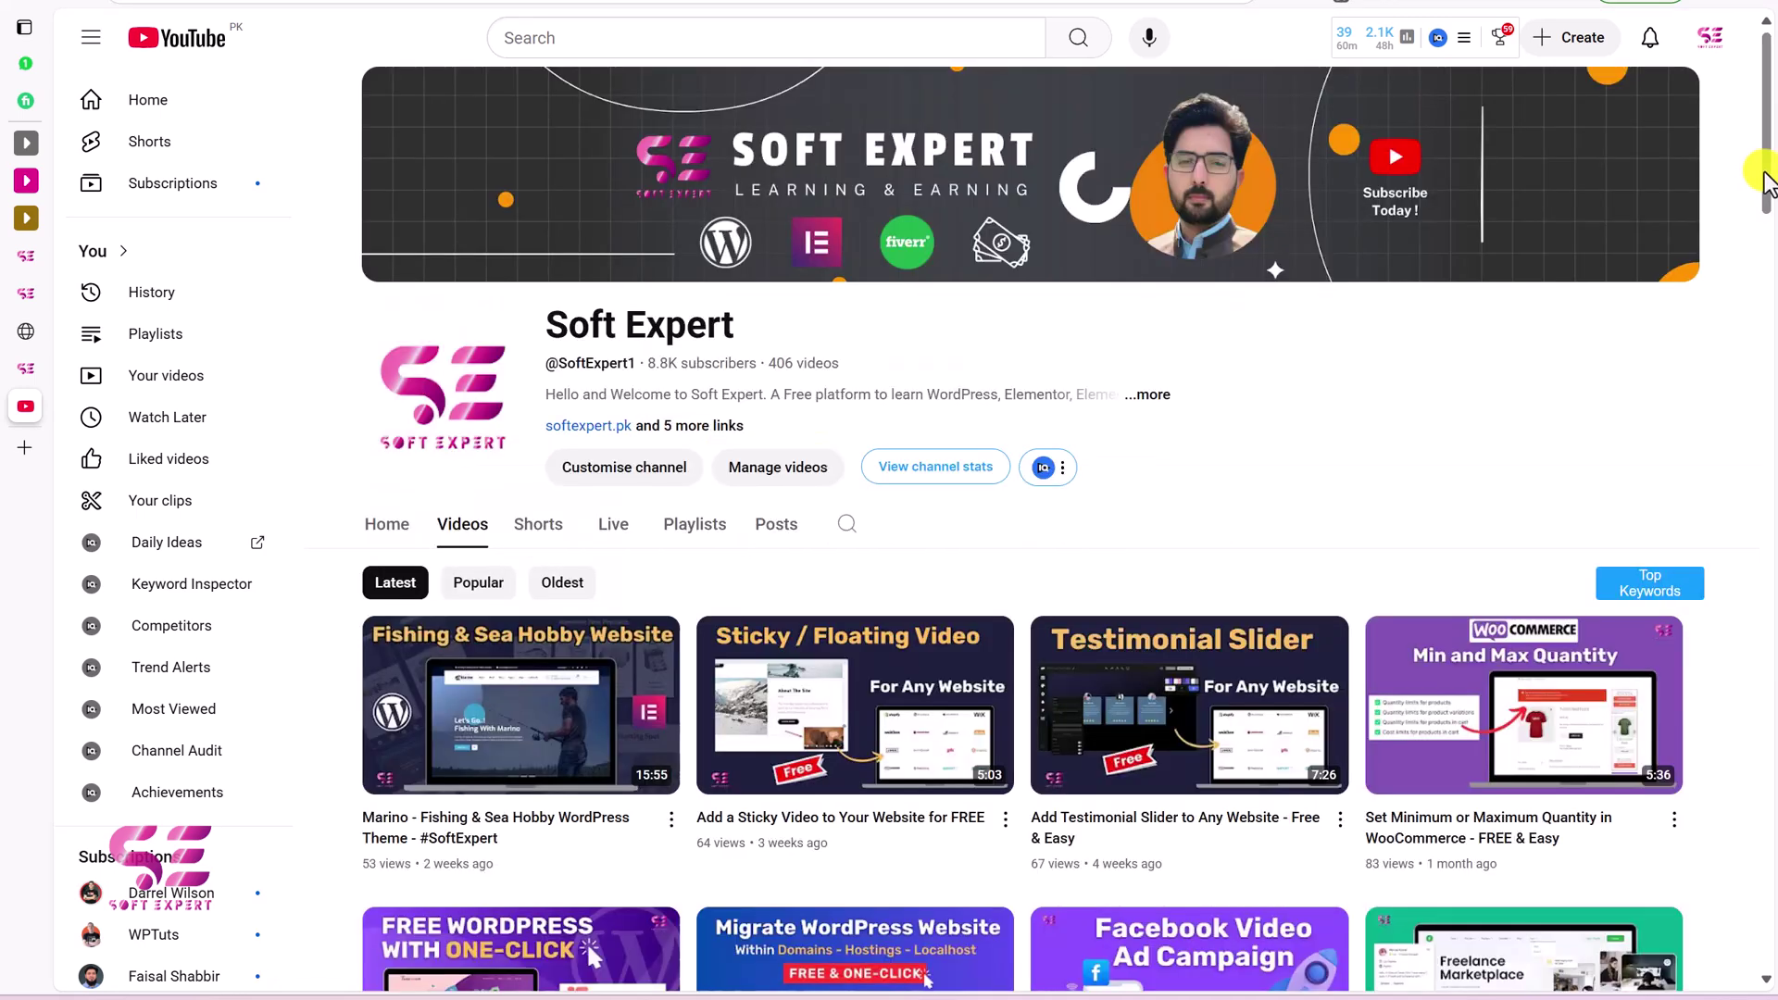